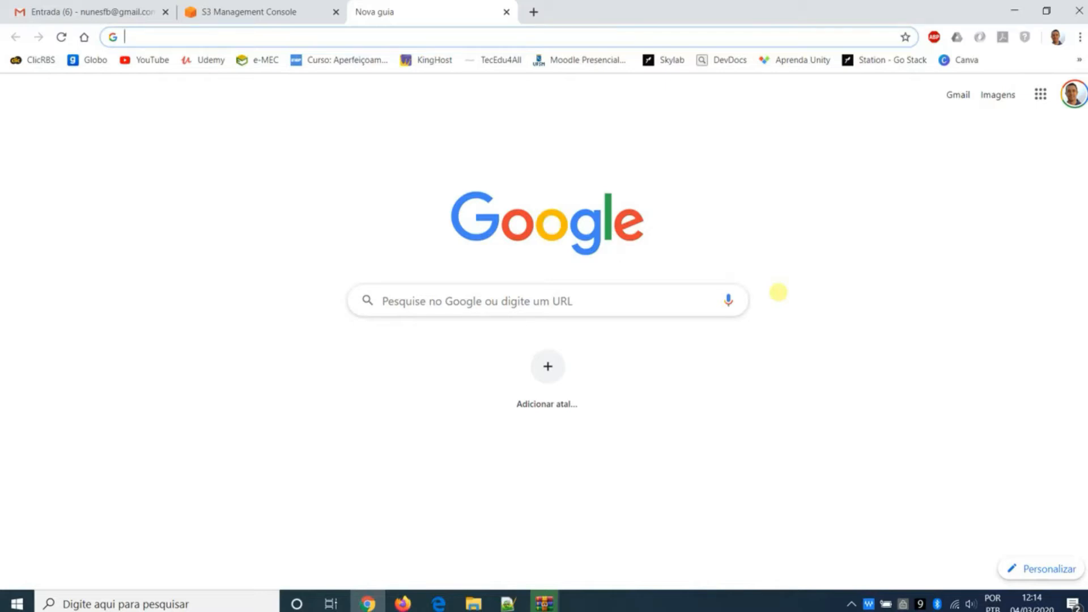
# - Search the web for "xampp download" and open the Apache Friends XAMPP download page
pyautogui.click(673, 293)
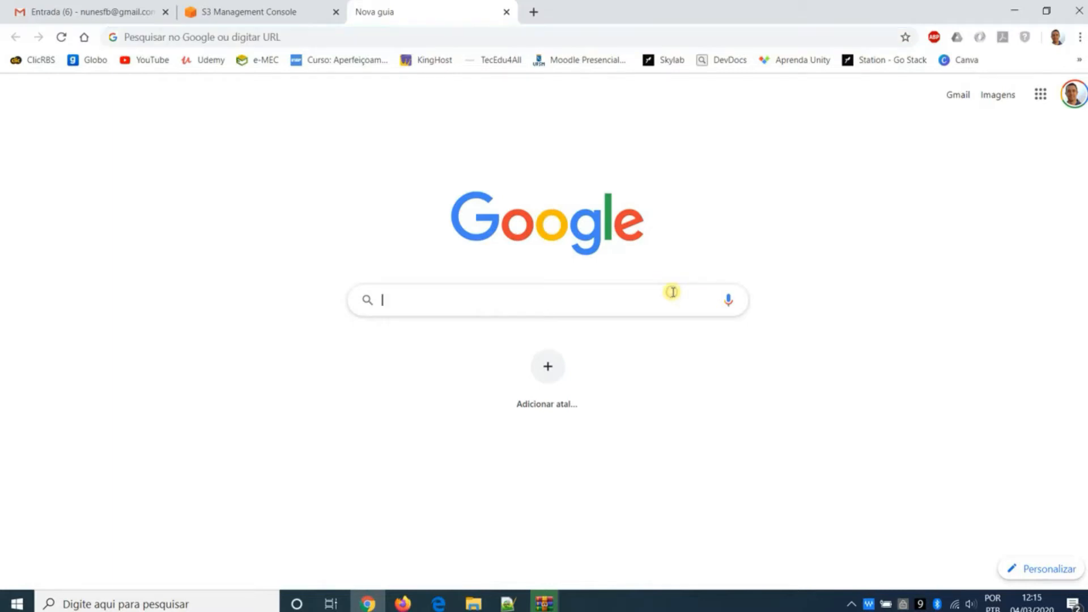
pyautogui.write('xampp')
pyautogui.press('Down')
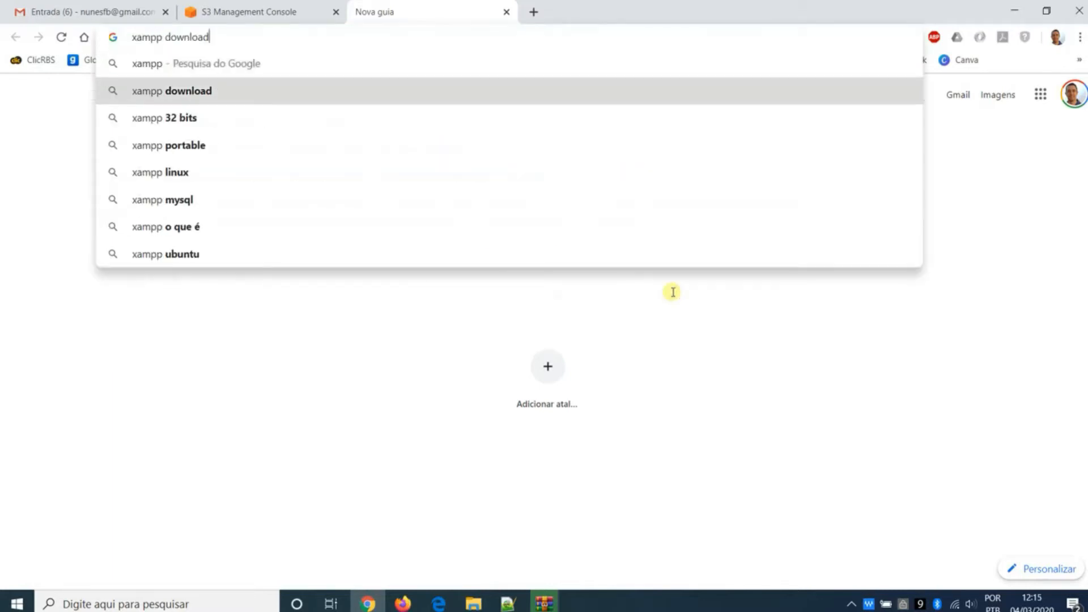
pyautogui.press('Return')
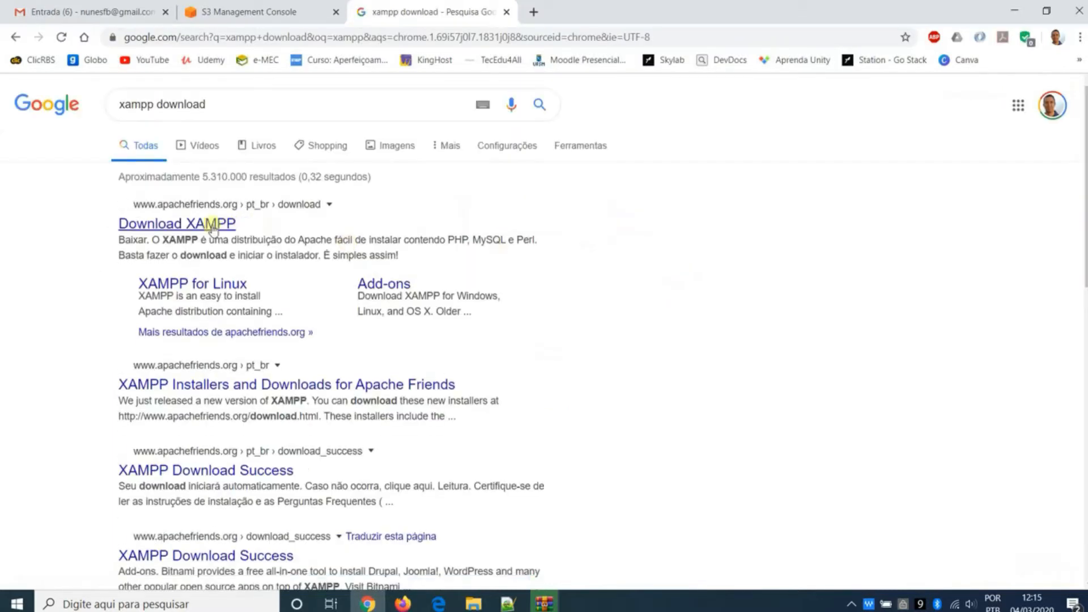
pyautogui.click(212, 226)
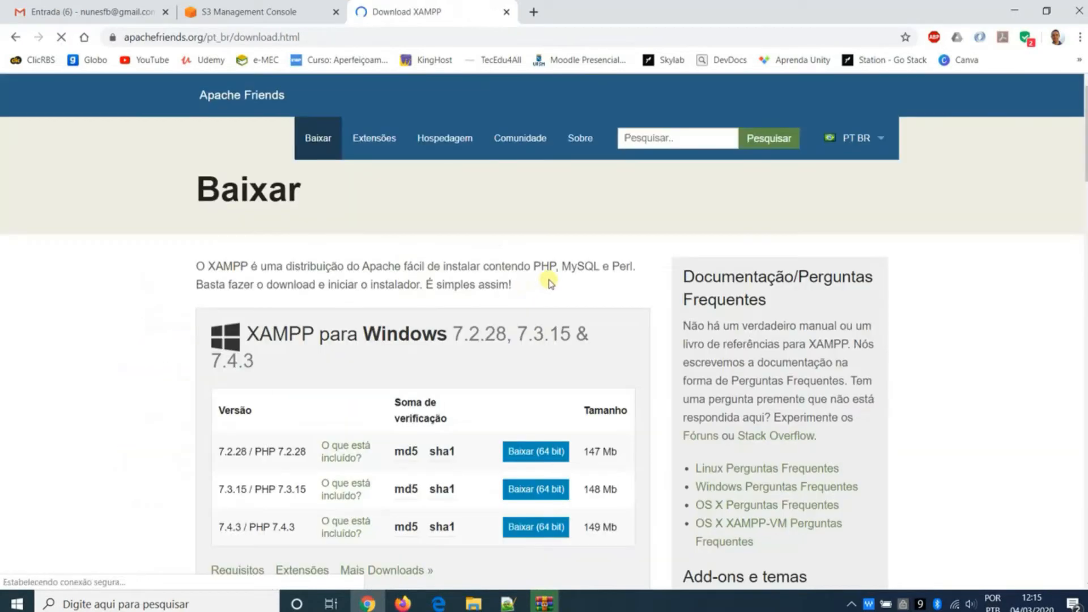
# - Download the 64-bit Windows installer for XAMPP 7.3.15 / PHP 7.3.15, open the downloads list and close the download success page
pyautogui.scroll(-1, 550, 283)
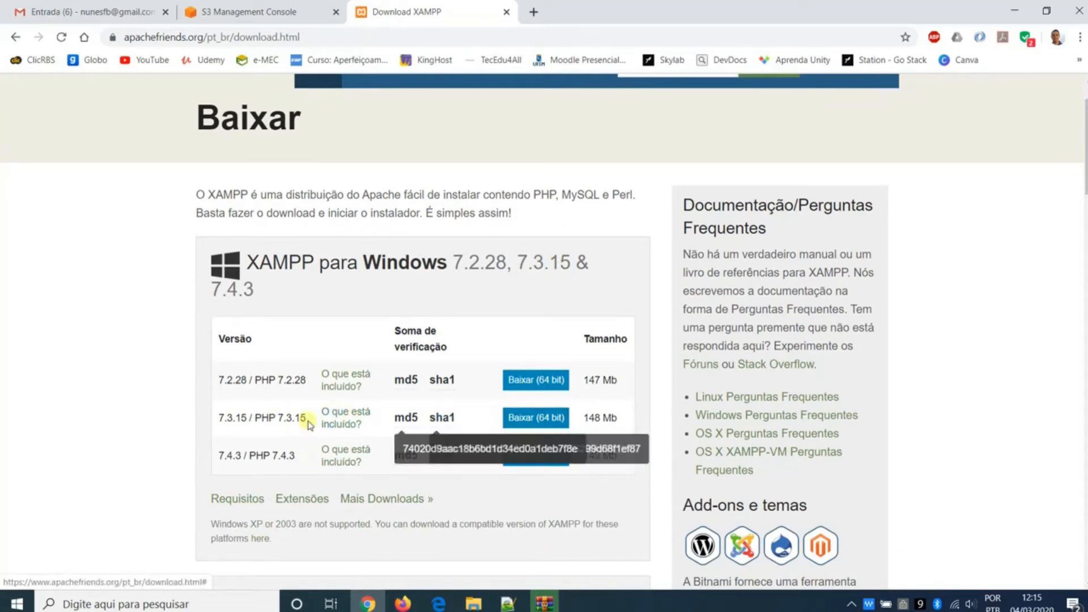
pyautogui.click(537, 418)
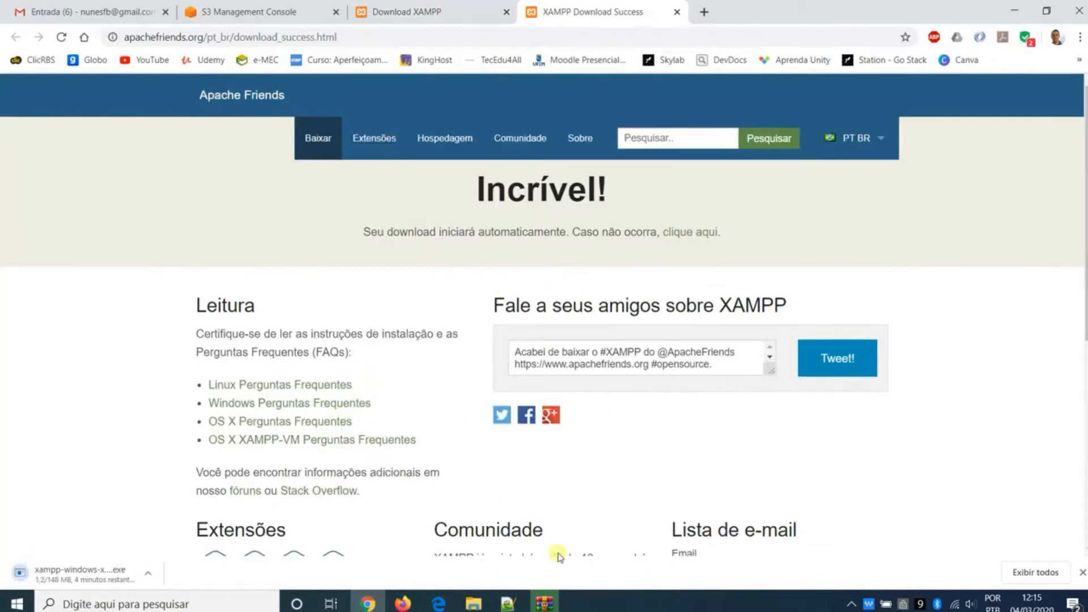
pyautogui.click(1019, 571)
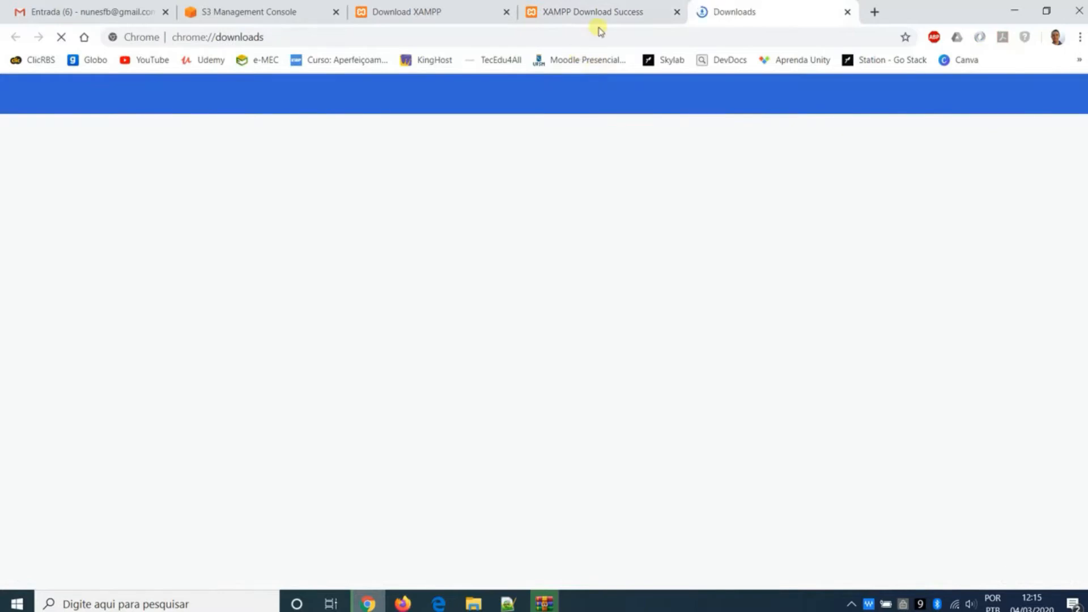
pyautogui.click(606, 19)
pyautogui.click(677, 12)
# - Search the web for "moodle download" from the XAMPP page's tab and open the official Moodle downloads site
pyautogui.click(467, 10)
pyautogui.click(493, 29)
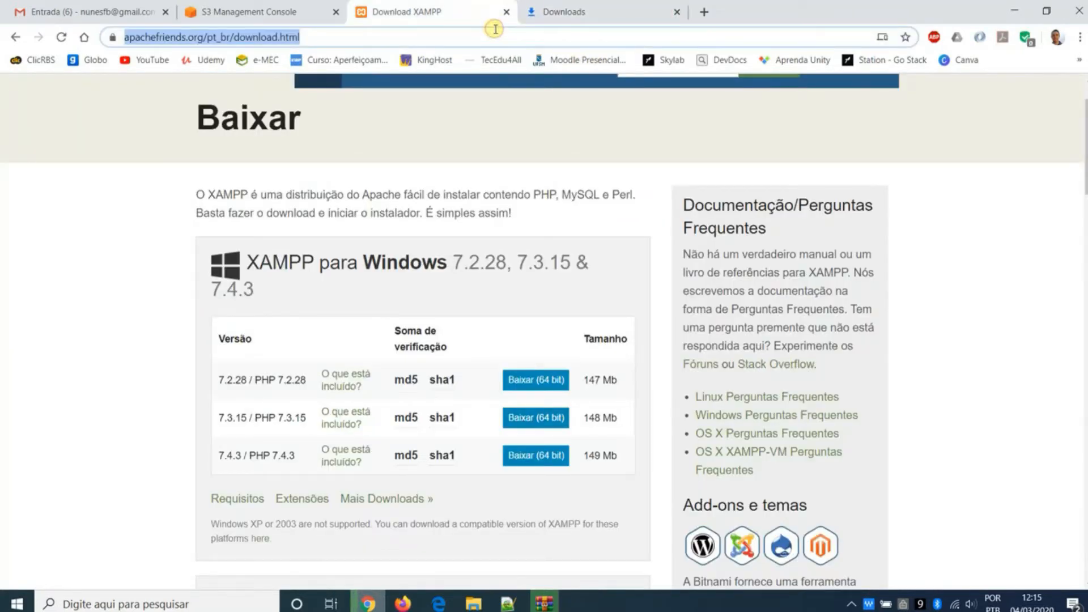
pyautogui.write('moodle download')
pyautogui.press('Return')
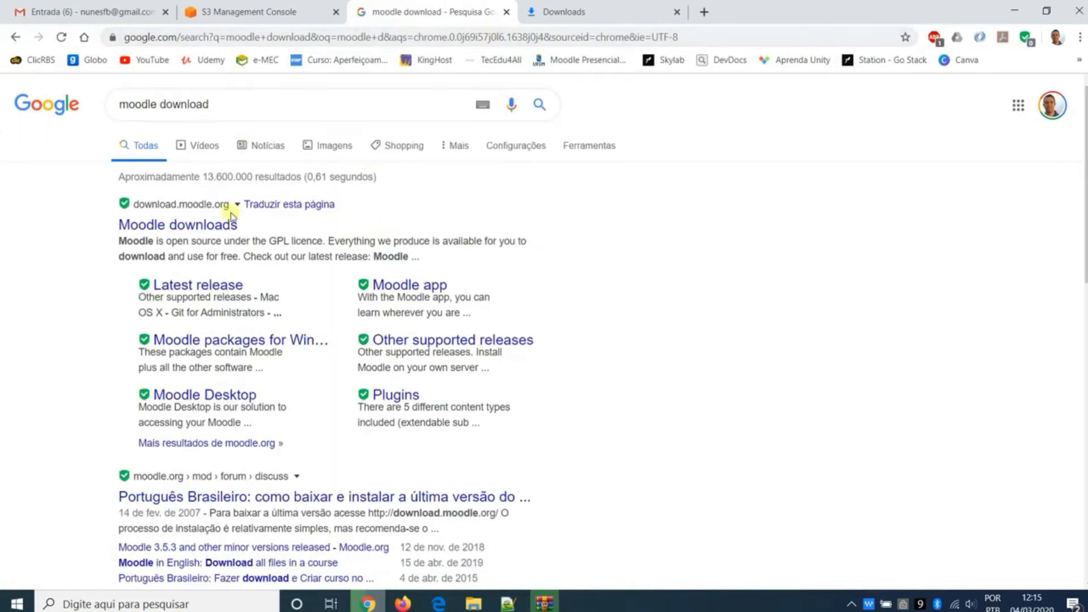
pyautogui.click(226, 222)
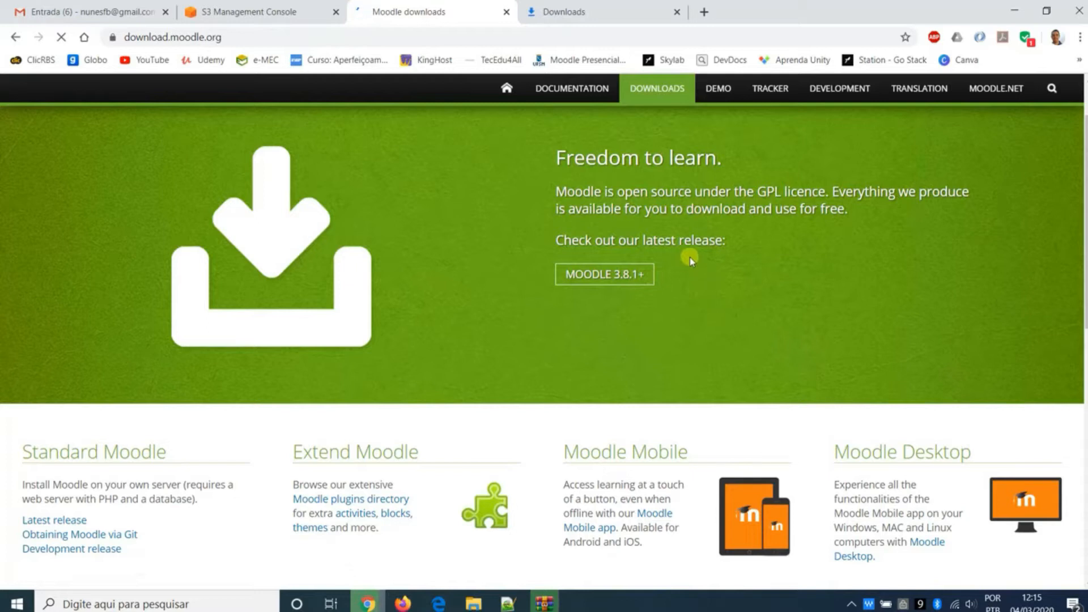
# - Examine the versions and requirements offered on Moodle's latest release and legacy releases pages
pyautogui.scroll(-2, 689, 257)
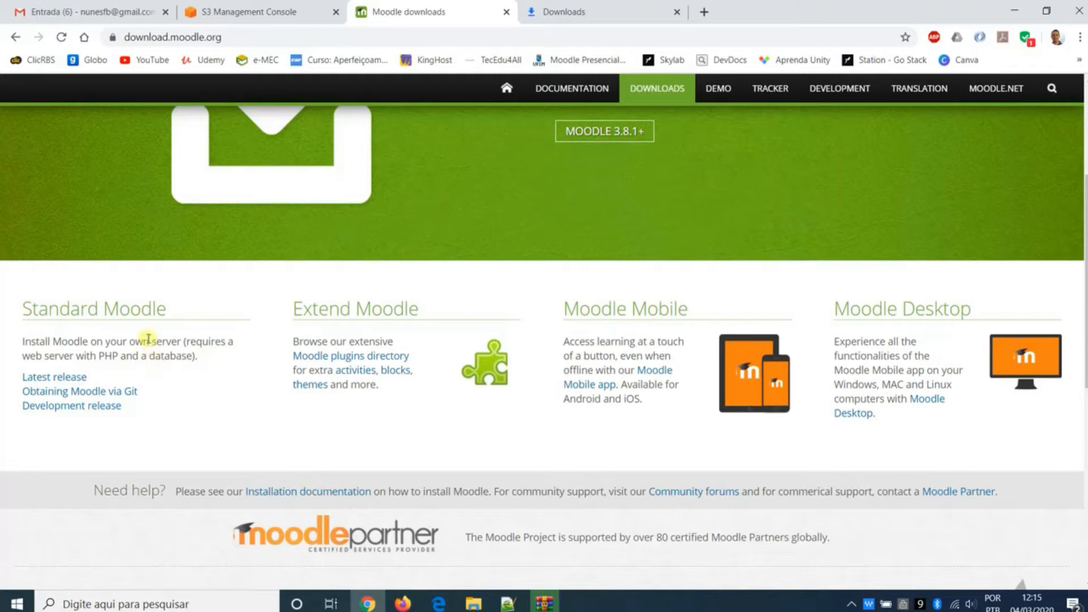
pyautogui.click(75, 379)
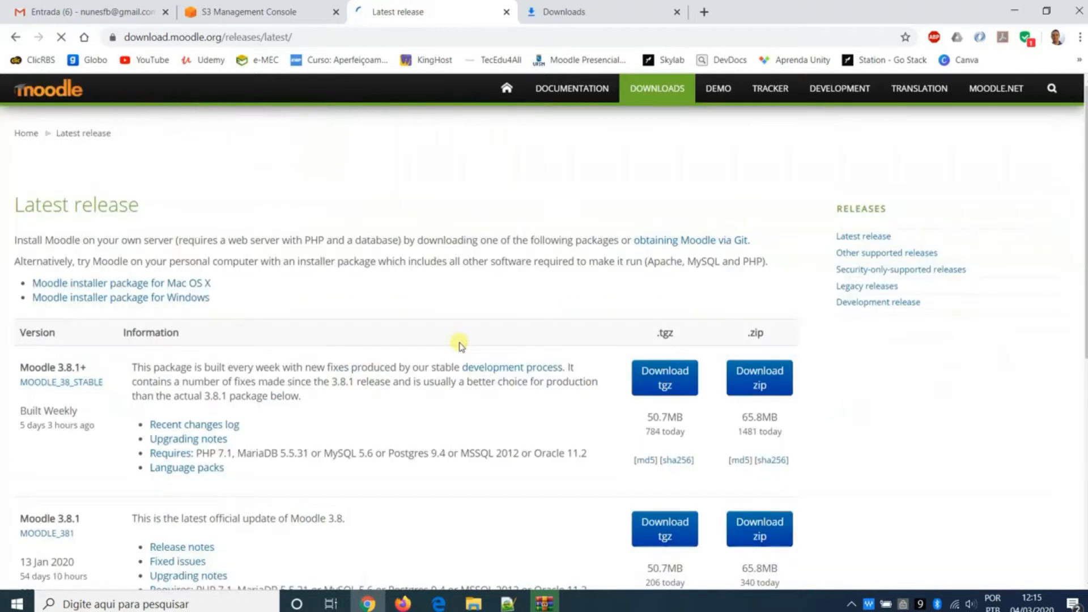
pyautogui.scroll(-3, 269, 322)
pyautogui.scroll(1, 152, 292)
pyautogui.scroll(1, 151, 292)
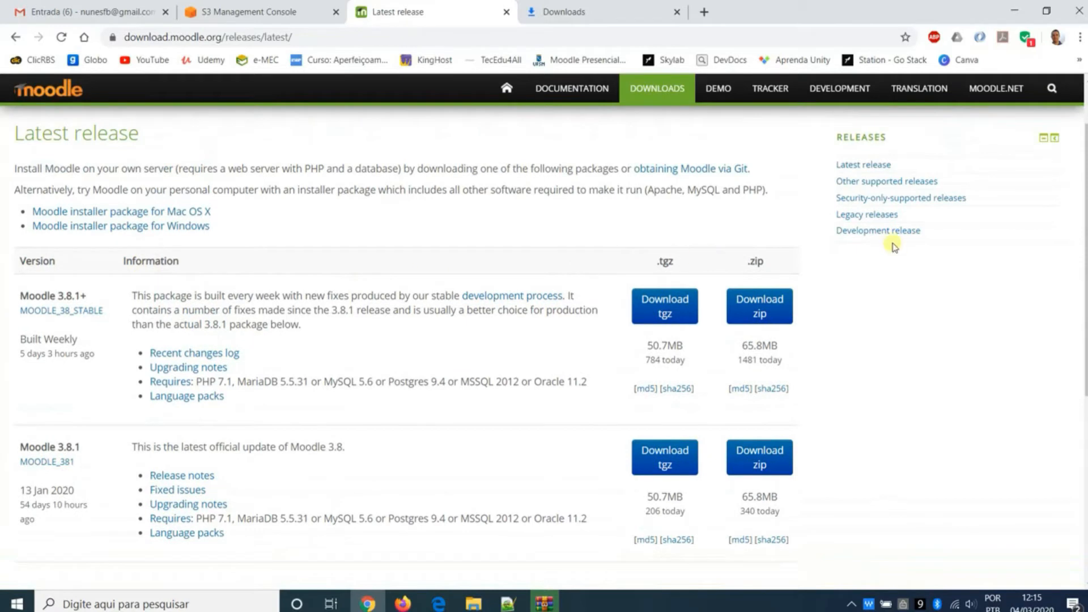
pyautogui.click(894, 219)
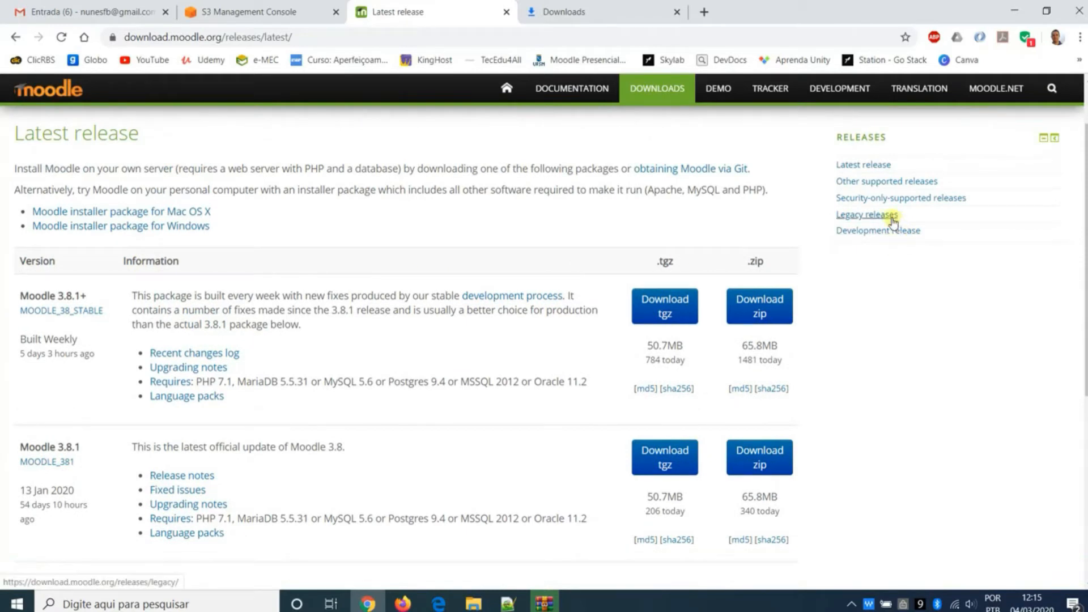
pyautogui.scroll(-2, 369, 289)
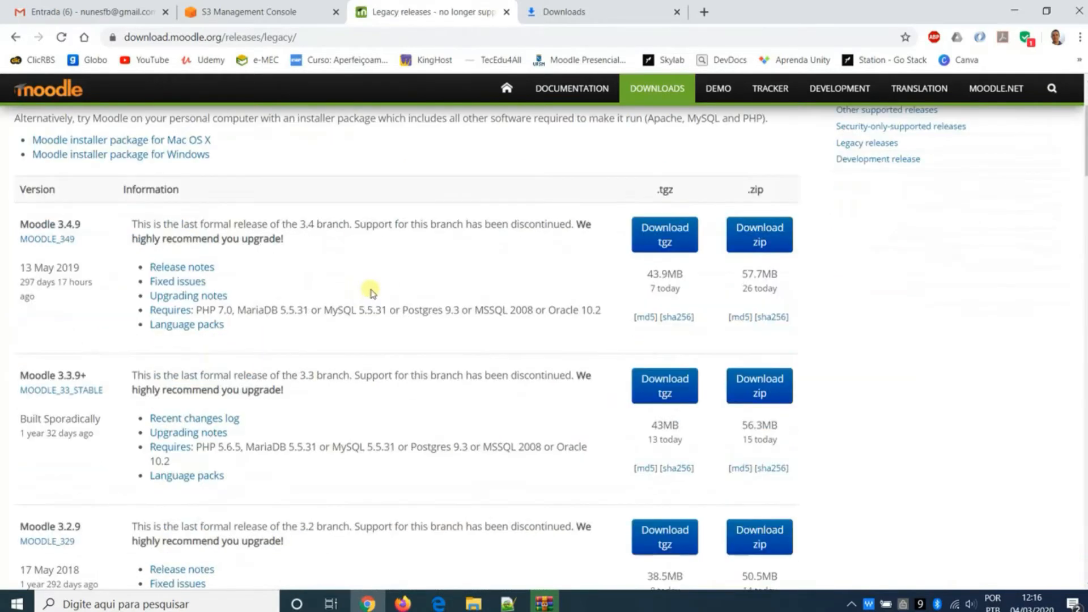
pyautogui.scroll(2, 396, 295)
# - Download the Moodle 3.7.4+ zip package from the other supported releases and show it in the browser's downloads list
pyautogui.click(934, 255)
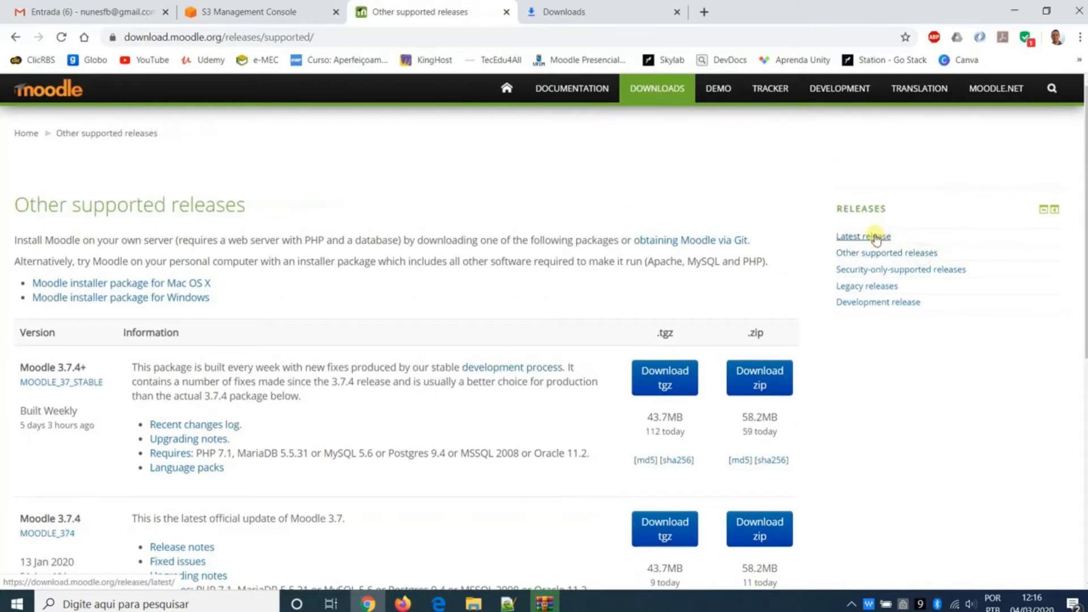
pyautogui.scroll(-1, 519, 271)
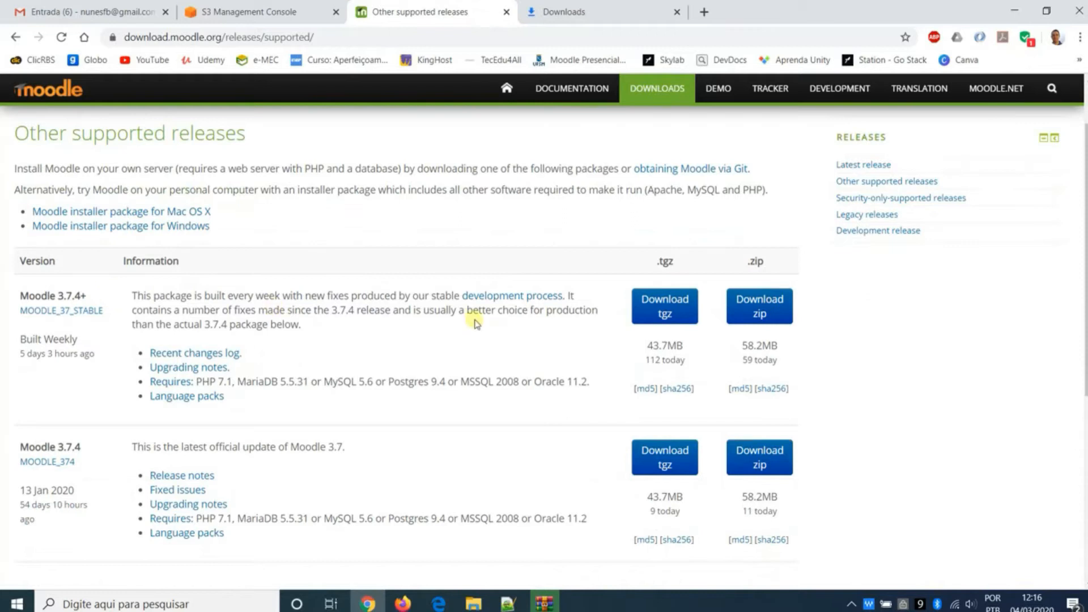
pyautogui.click(887, 182)
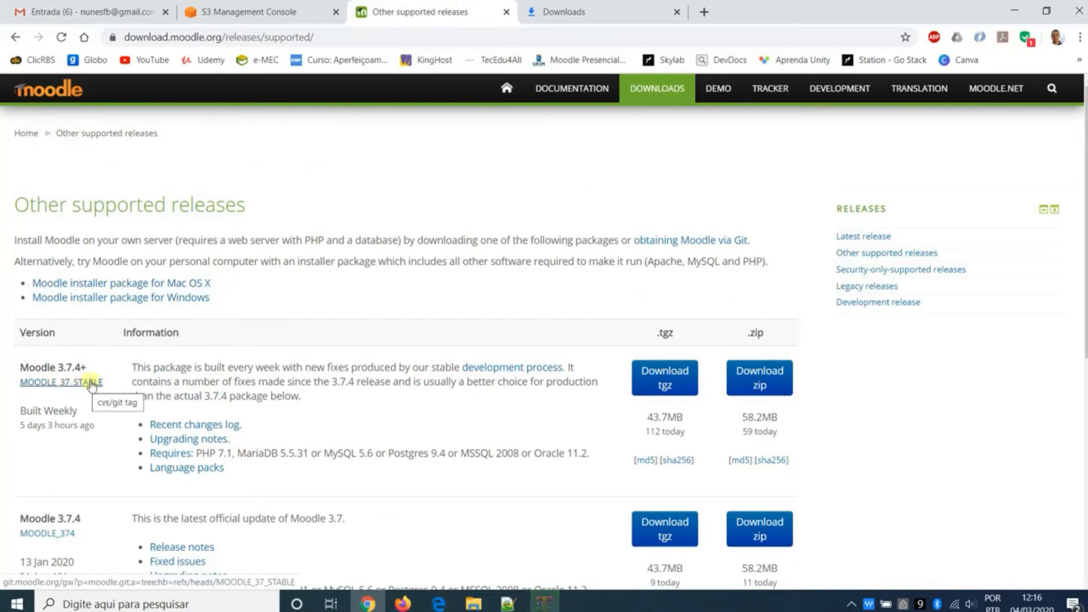
pyautogui.scroll(-1, 82, 385)
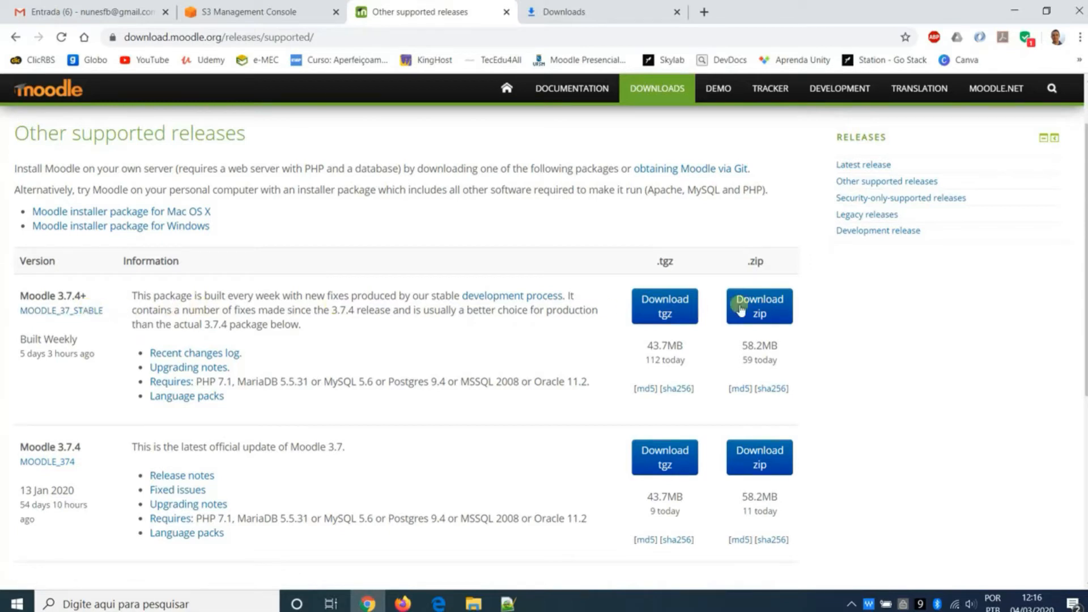
pyautogui.click(775, 309)
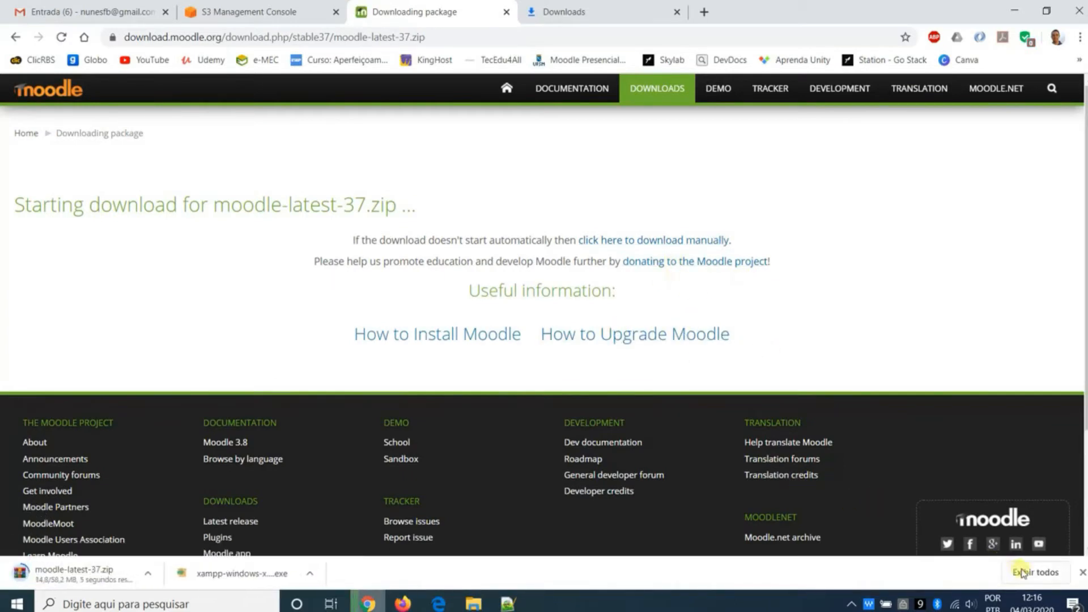
pyautogui.click(1021, 571)
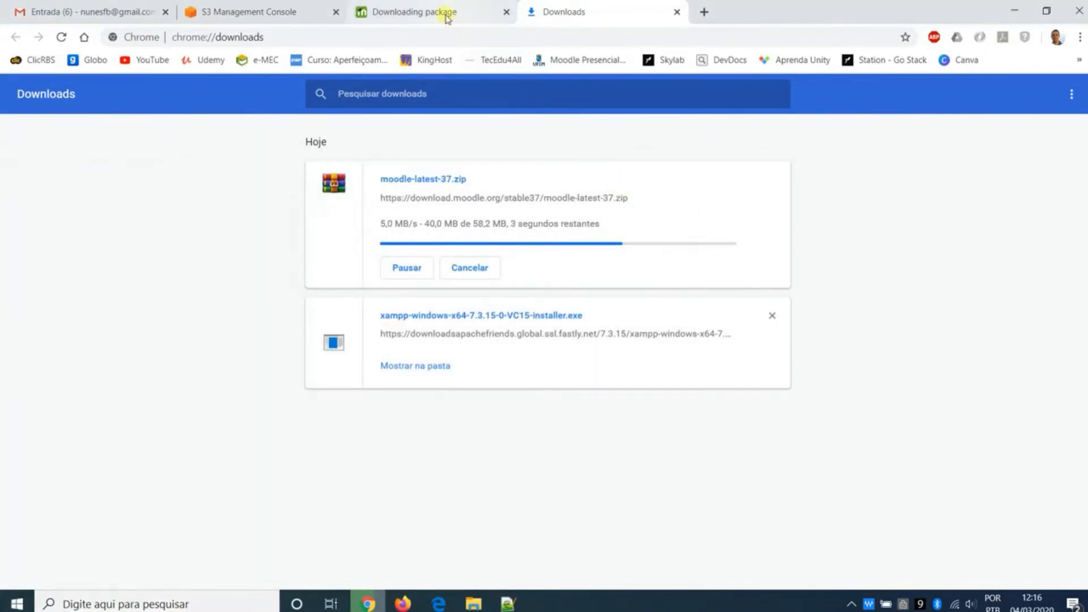
# - Open the Downloads folder in File Explorer and run the xampp-windows-x64-7.3.15-0-VC15-installer application
pyautogui.press('super+e')
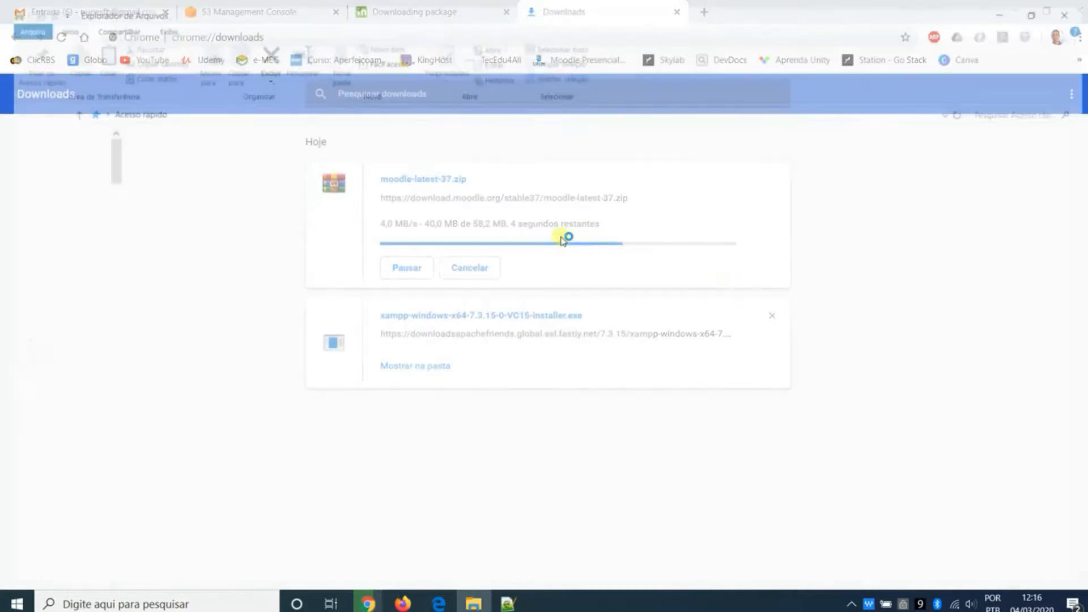
pyautogui.click(55, 179)
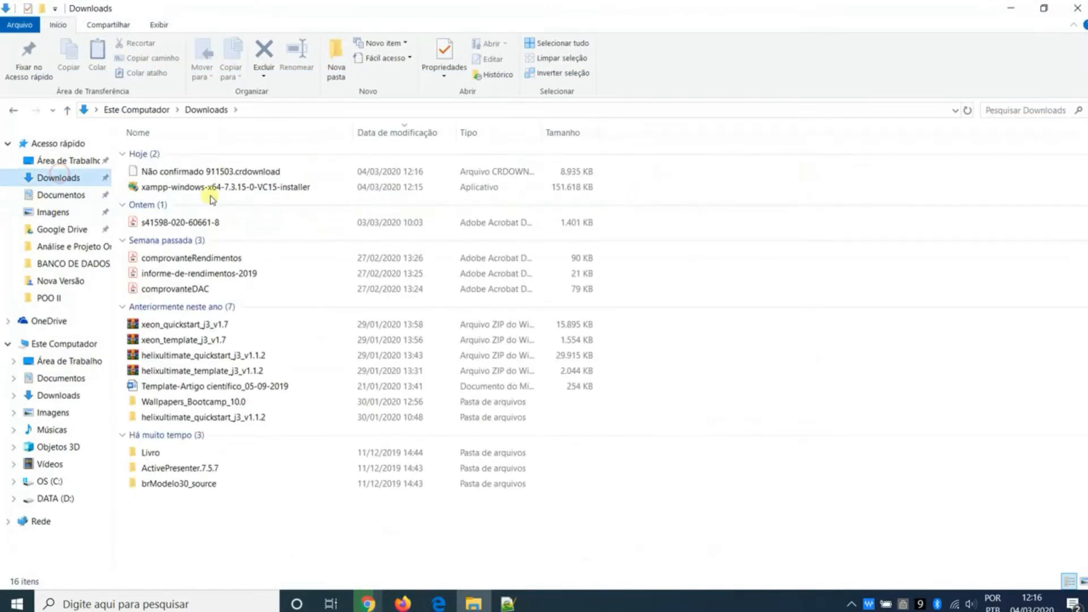
pyautogui.click(214, 189)
pyautogui.doubleClick(214, 190)
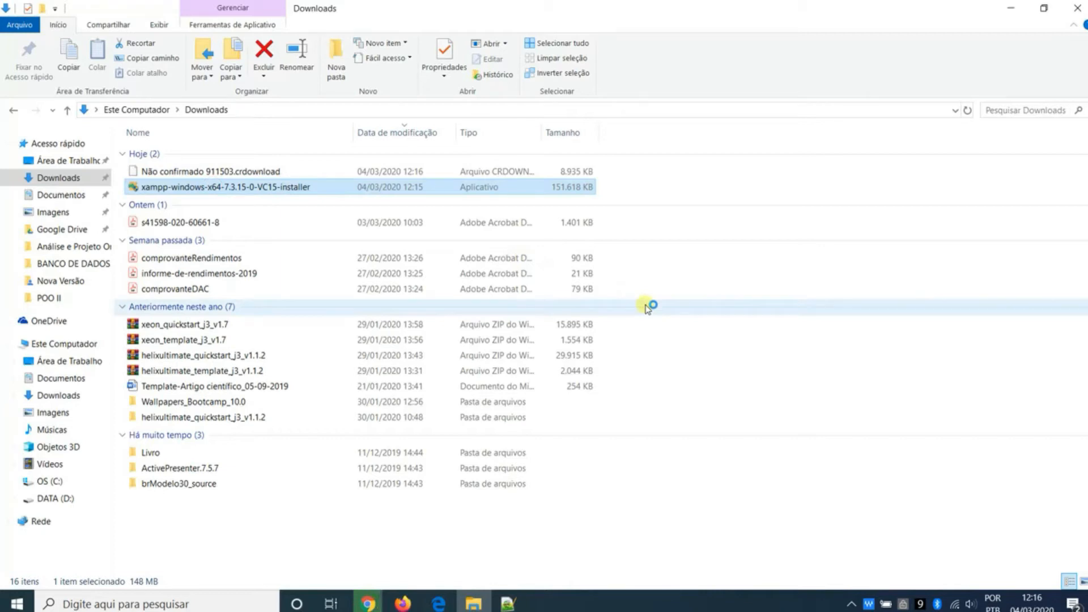
pyautogui.click(518, 448)
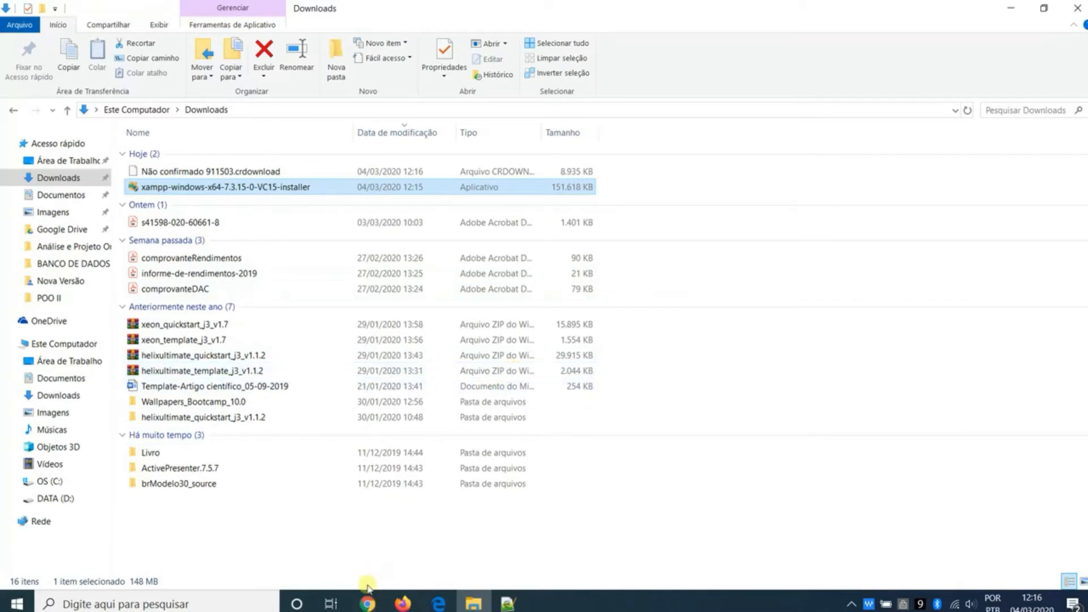
# - Switch back to Chrome, remove both finished downloads from the list and close the Moodle package page
pyautogui.click(367, 604)
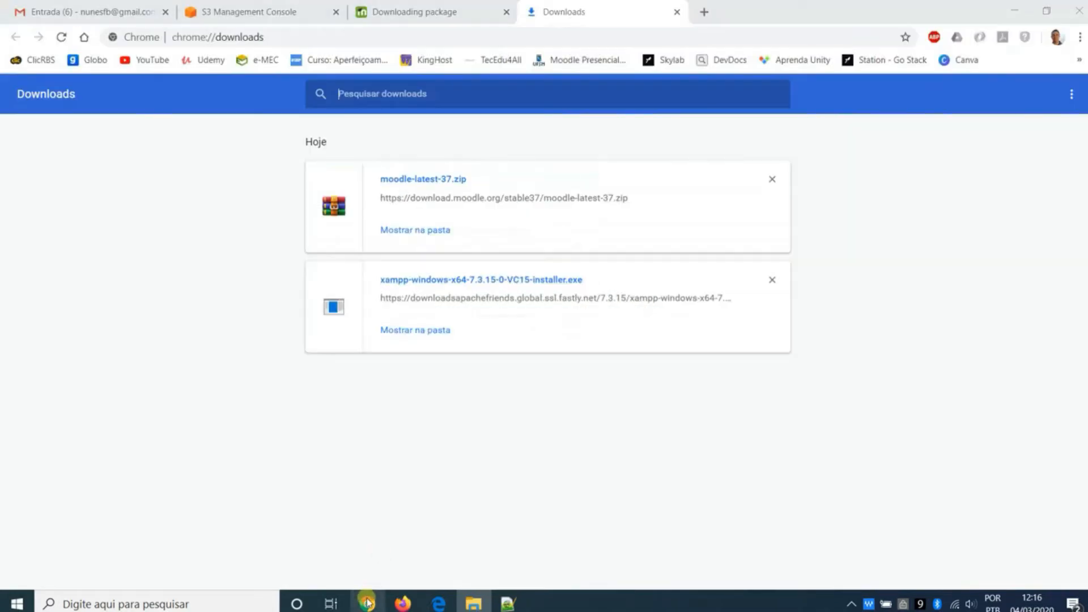
pyautogui.click(774, 179)
pyautogui.click(774, 180)
pyautogui.click(507, 11)
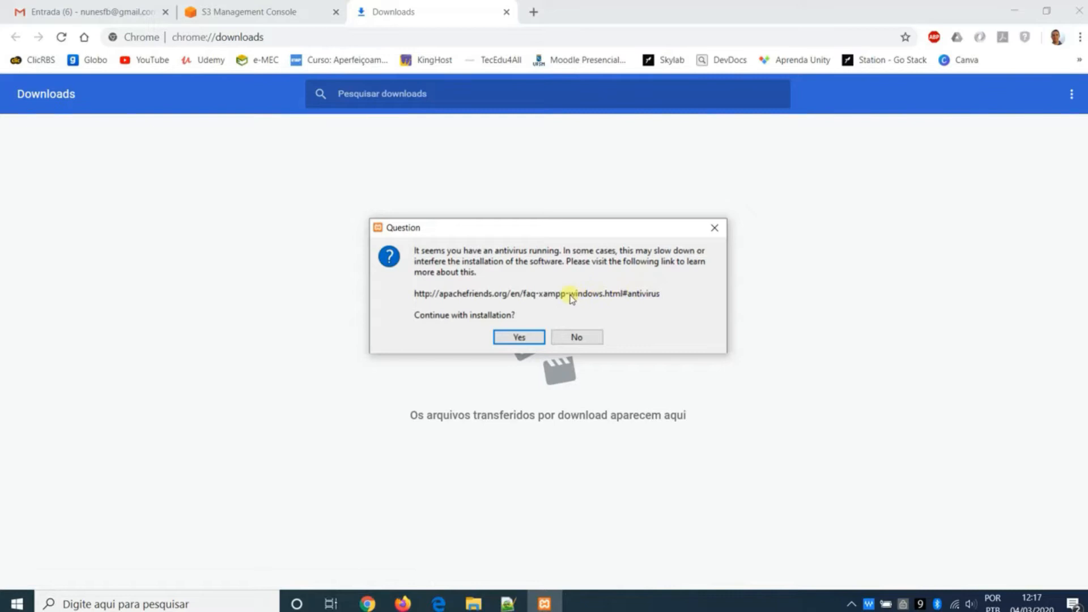
# - Continue the XAMPP setup past the antivirus and UAC warnings, keeping all default components selected
pyautogui.click(534, 341)
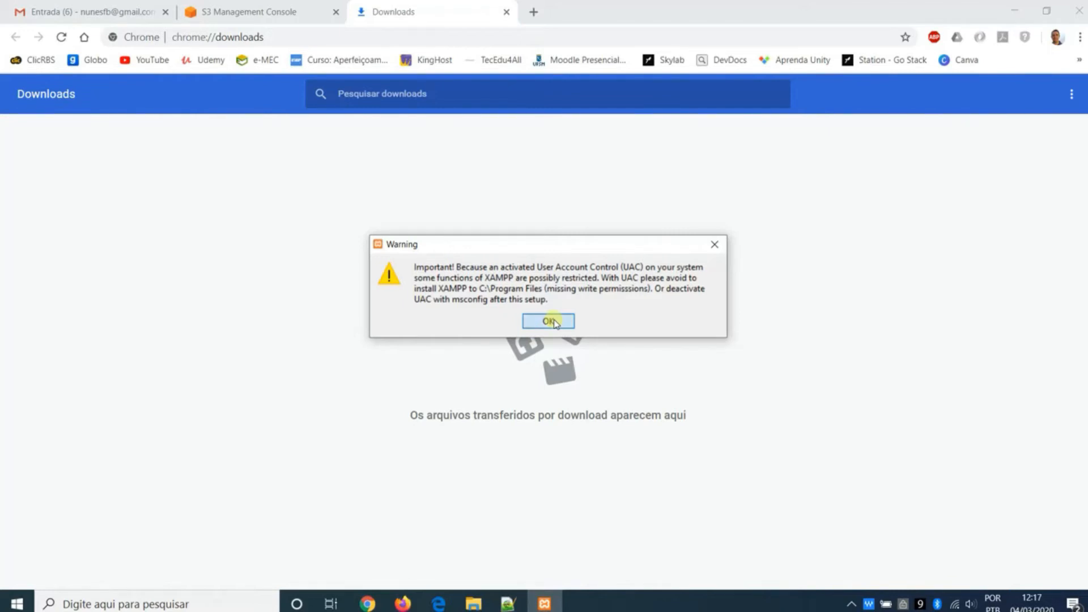
pyautogui.click(553, 322)
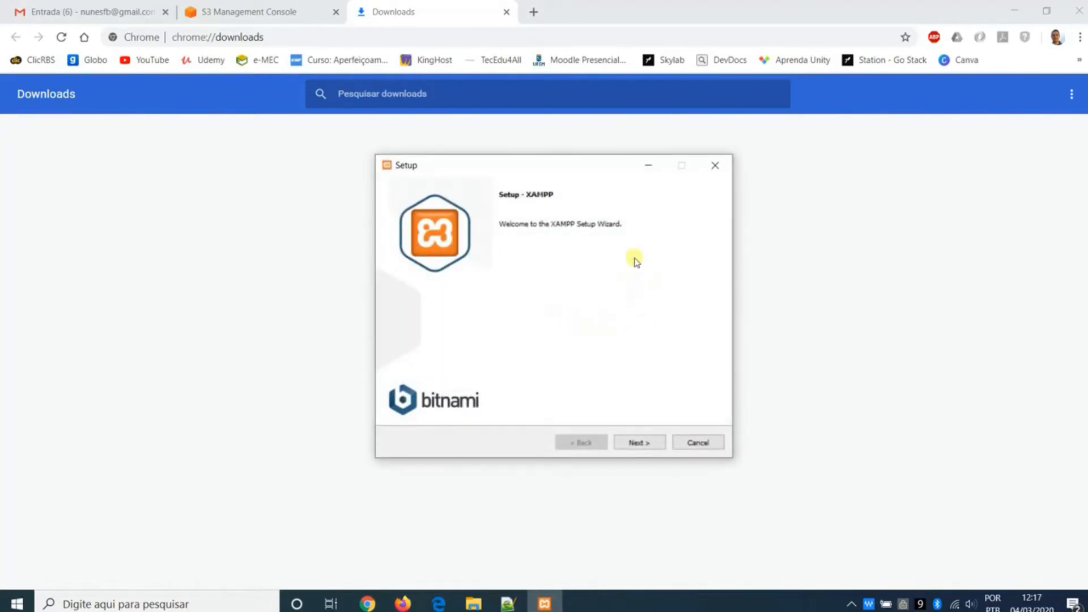
pyautogui.click(653, 441)
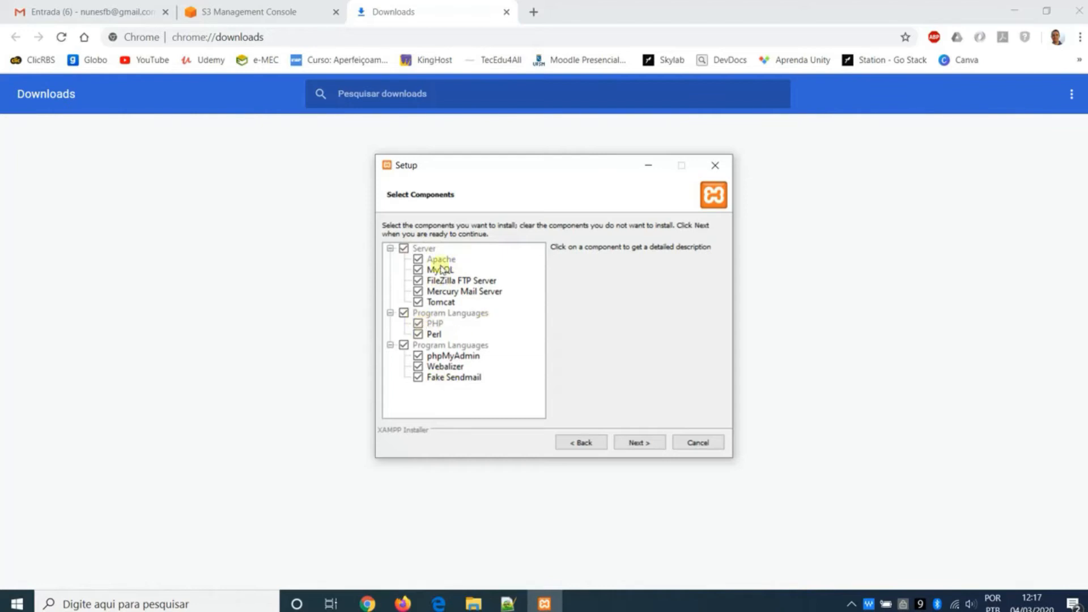
pyautogui.click(655, 441)
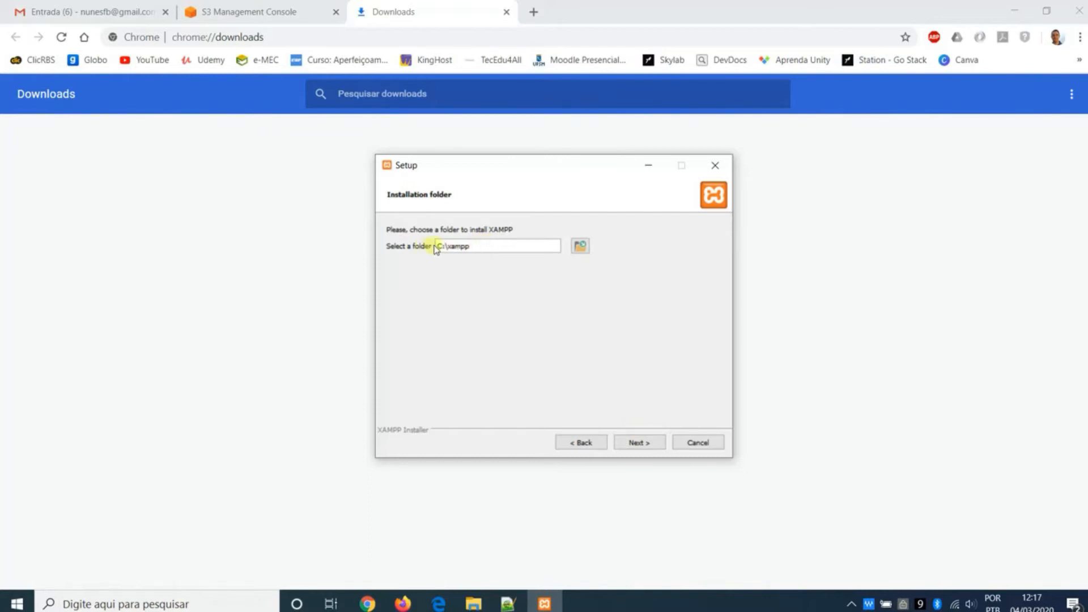
# - Keep C:\xampp as the installation folder, turn off learning more about Bitnami, and start the XAMPP installation
pyautogui.moveTo(447, 247); pyautogui.dragTo(464, 249)
pyautogui.click(650, 442)
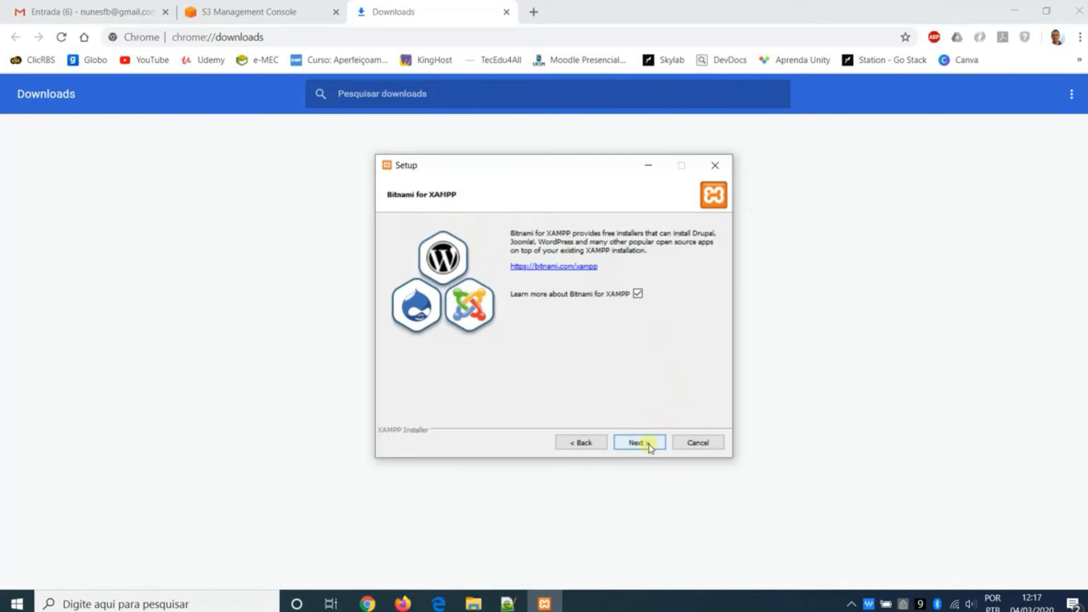
pyautogui.click(637, 295)
pyautogui.click(650, 442)
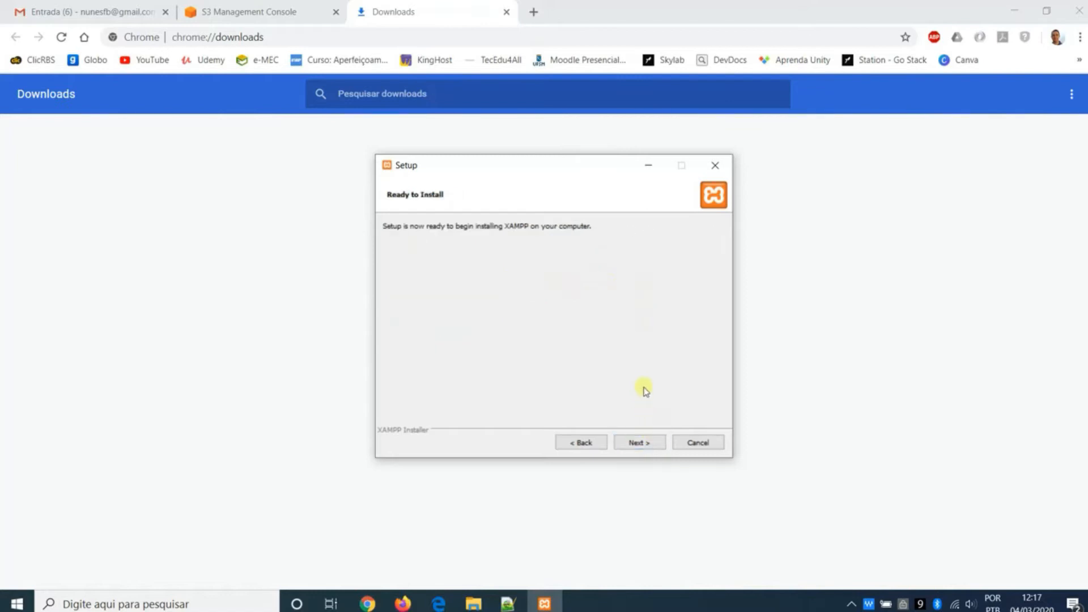
pyautogui.click(649, 442)
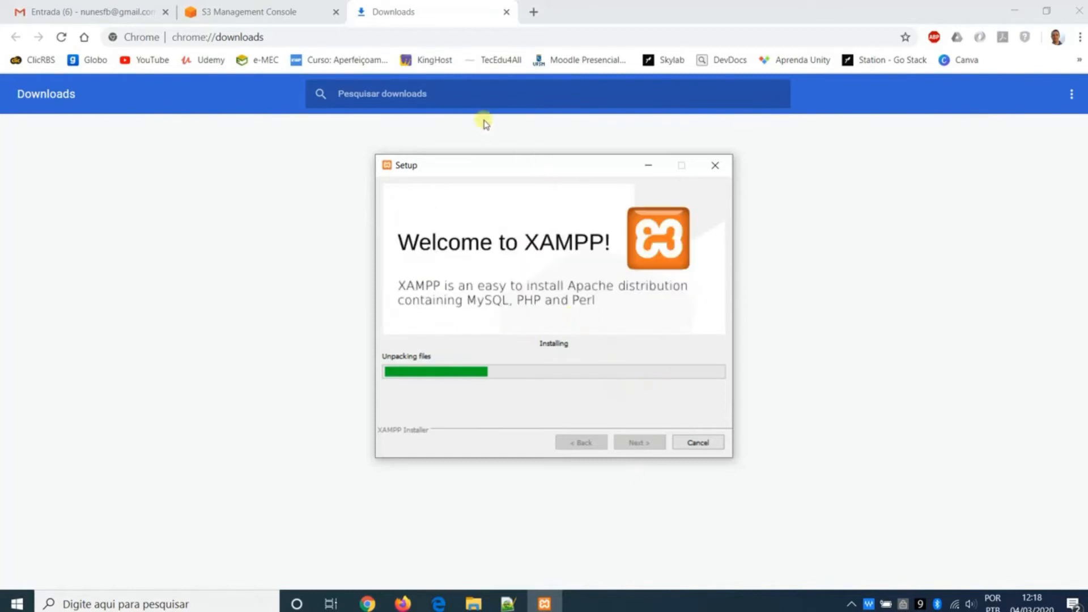
# - Search the web for postgresql and open the Windows installers page on the official PostgreSQL site
pyautogui.click(424, 38)
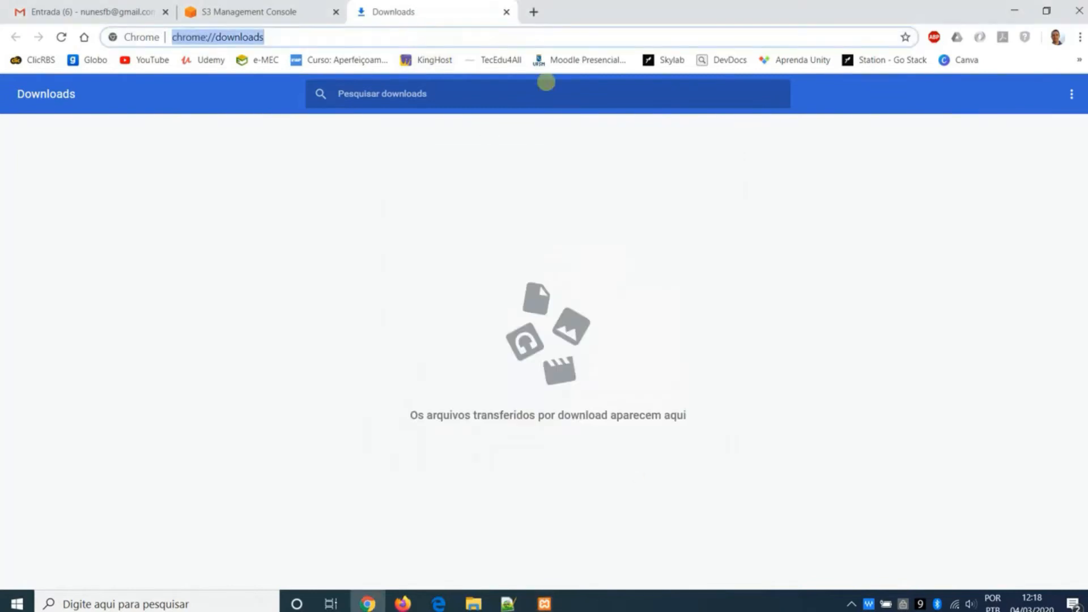
pyautogui.write('postgresql')
pyautogui.press('Return')
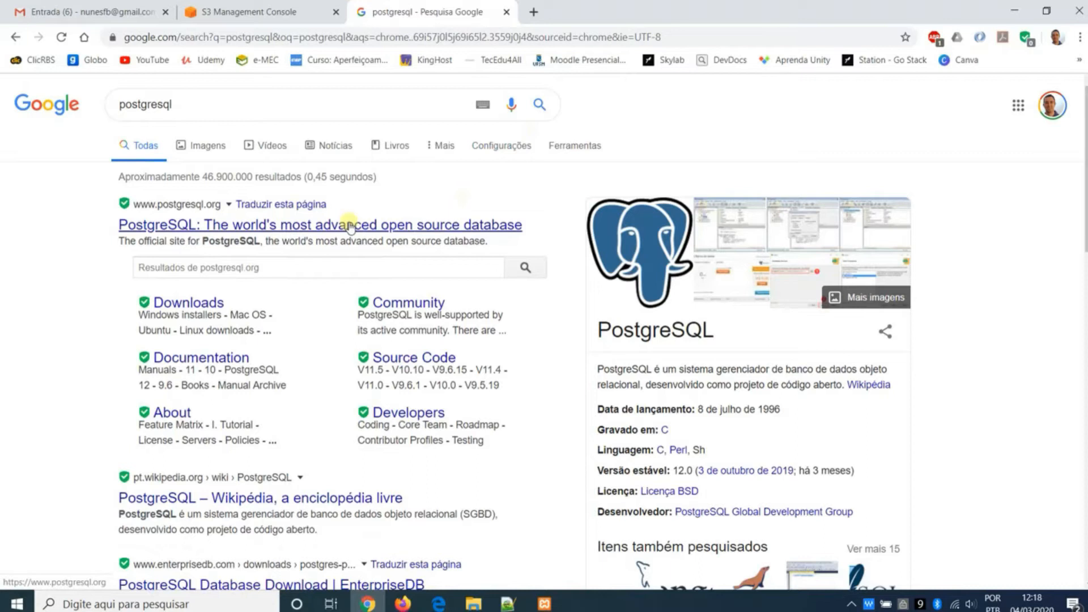
pyautogui.click(479, 227)
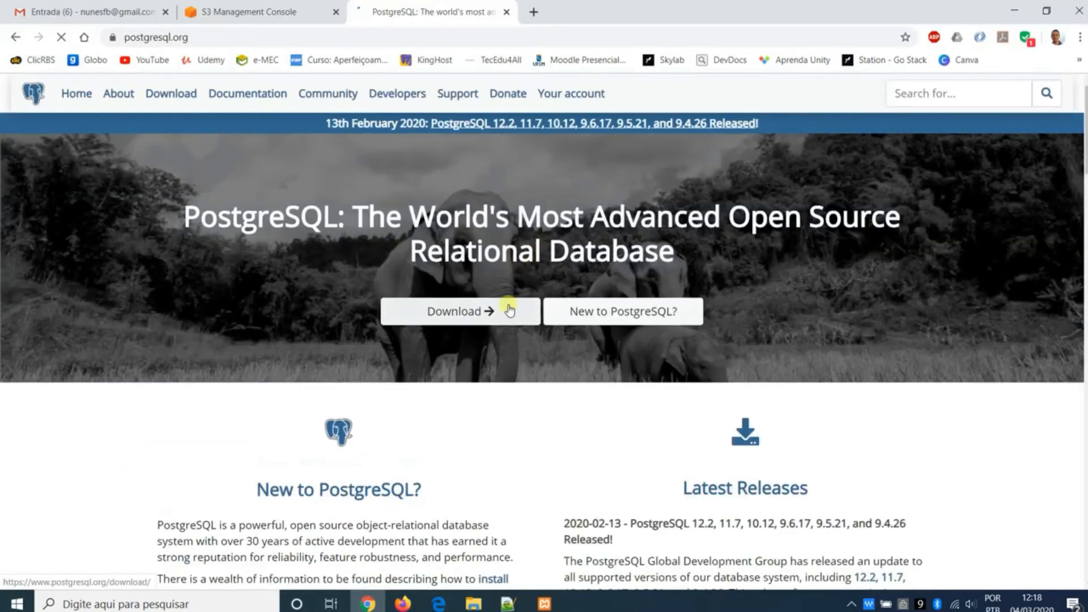
pyautogui.click(488, 310)
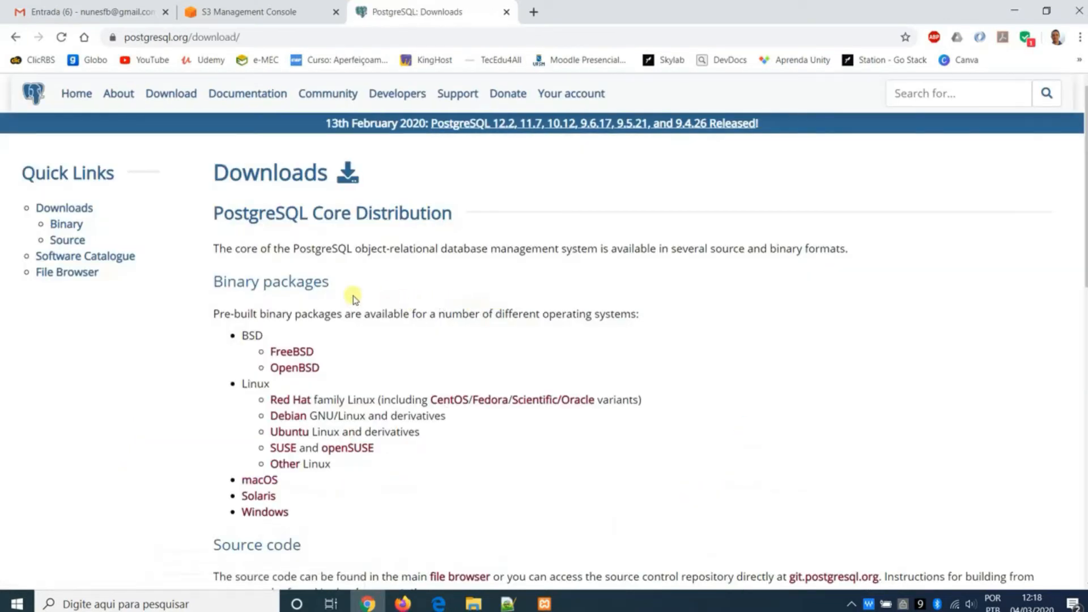
pyautogui.scroll(-1, 353, 297)
pyautogui.click(282, 442)
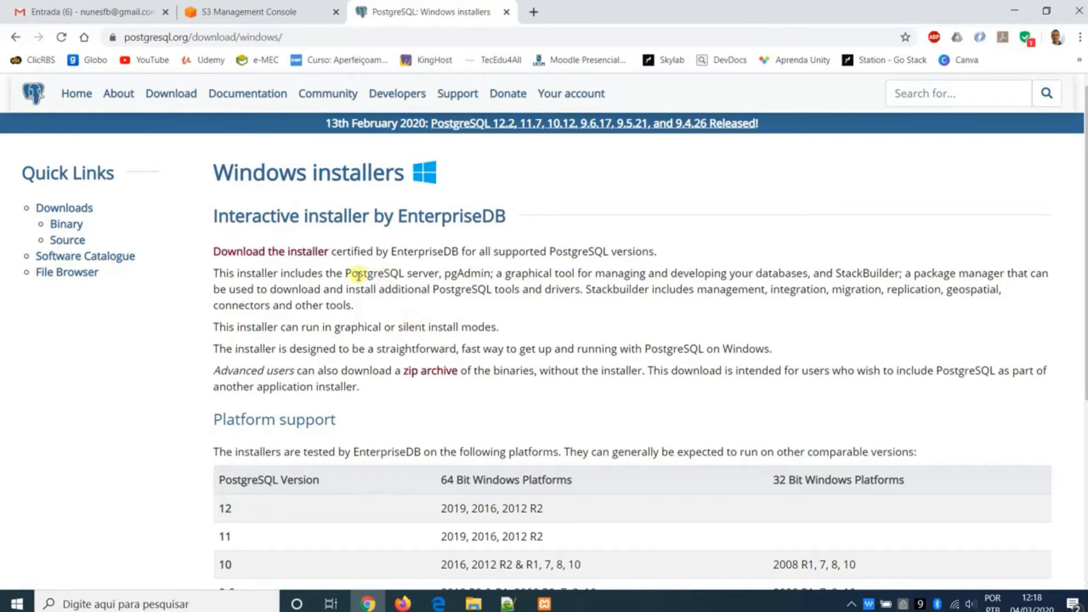
# - Download the PostgreSQL 11.7 installer for Windows x86-64 from EnterpriseDB and show all downloads
pyautogui.click(304, 254)
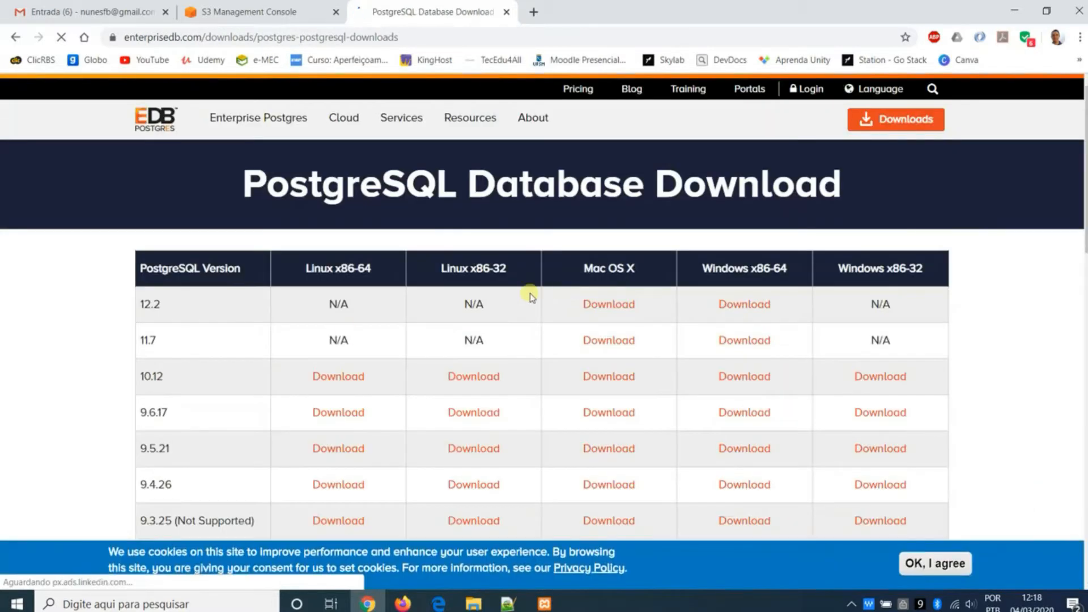
pyautogui.click(766, 342)
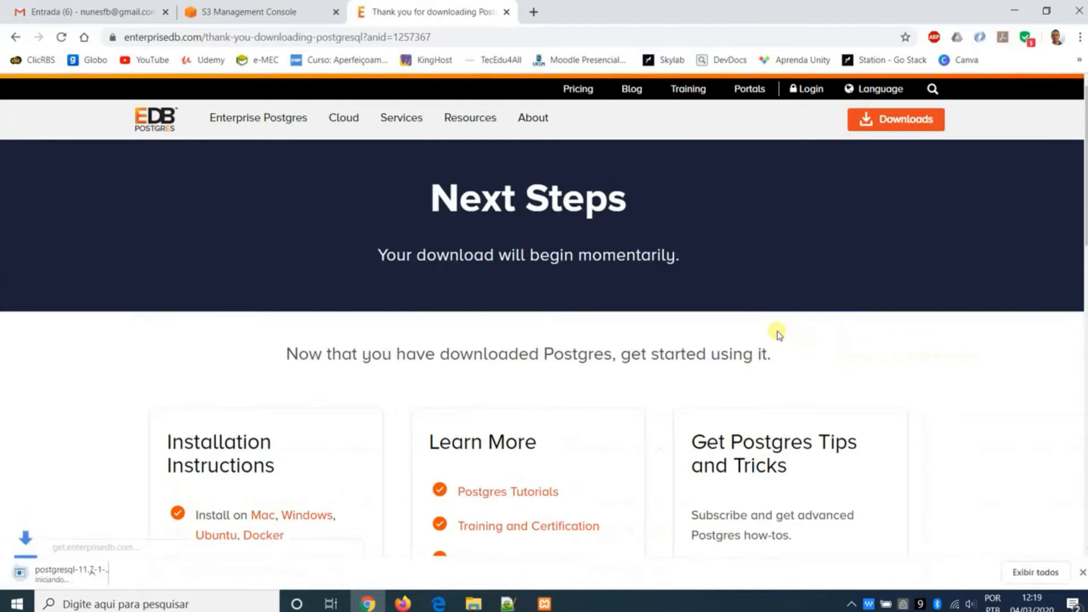
pyautogui.click(1007, 572)
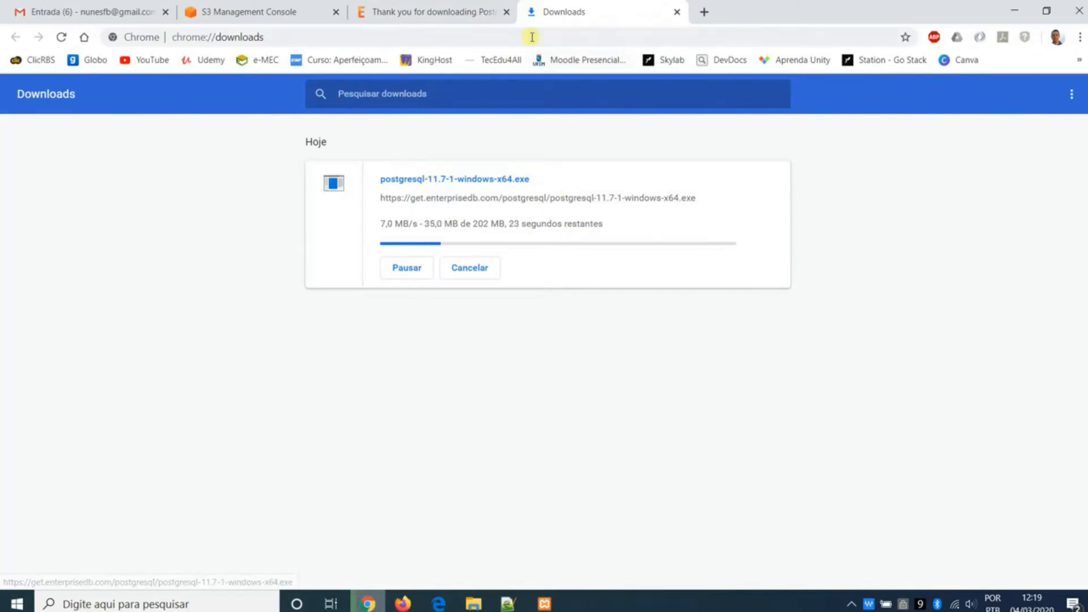
# - Check the XAMPP installation progress, then remove the finished PostgreSQL download from Chrome's list and close the EnterpriseDB page
pyautogui.click(545, 603)
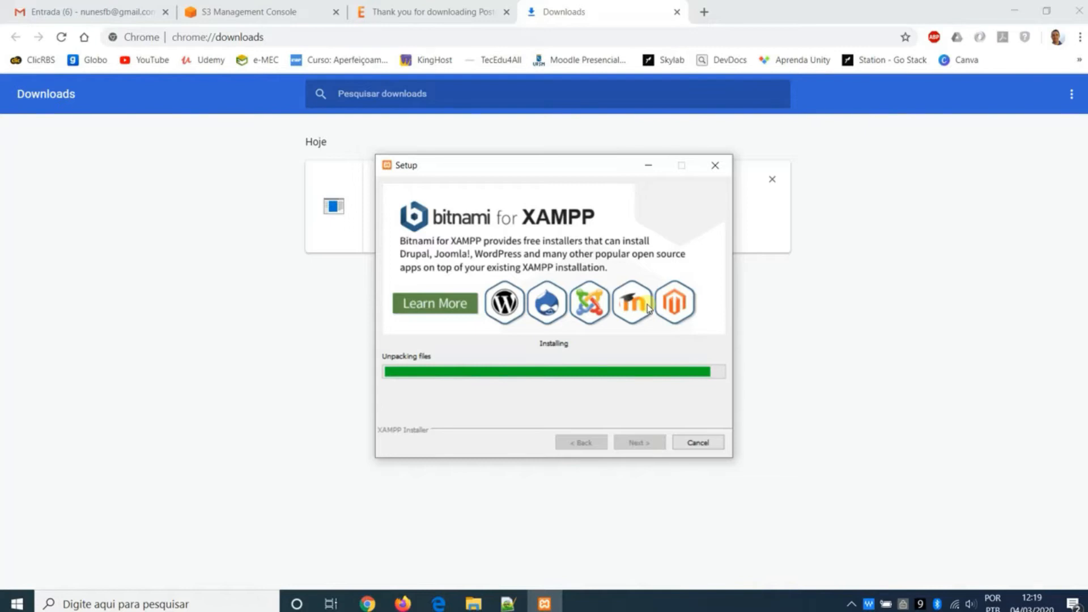
pyautogui.click(859, 270)
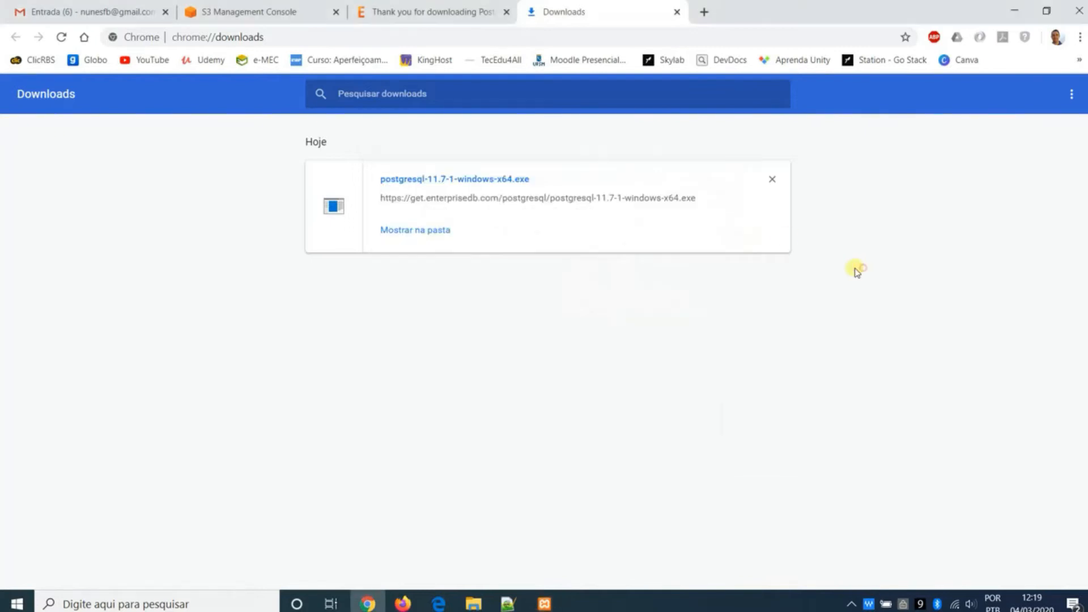
pyautogui.click(772, 181)
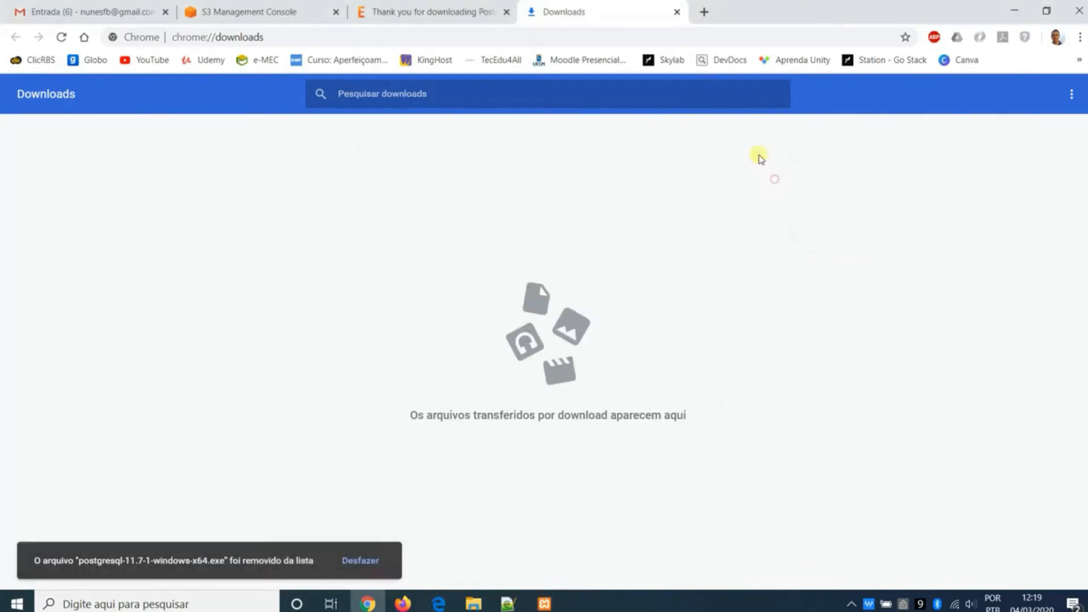
pyautogui.click(507, 12)
# - Run postgresql-11.7-1-windows-x64 from the Downloads folder in File Explorer and allow it to make changes to the device
pyautogui.click(486, 605)
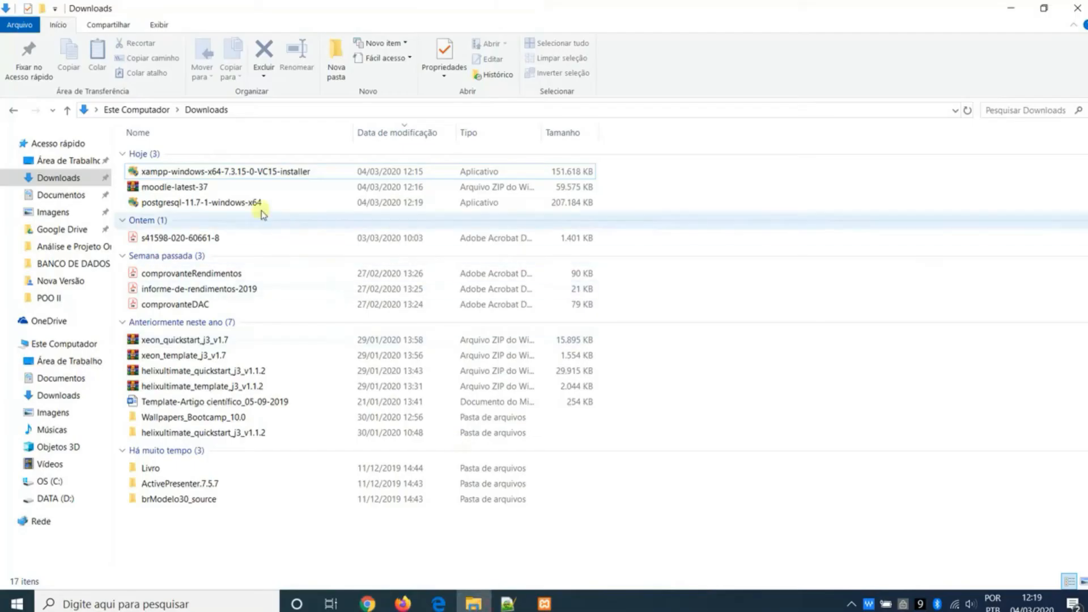
pyautogui.click(237, 203)
pyautogui.doubleClick(237, 203)
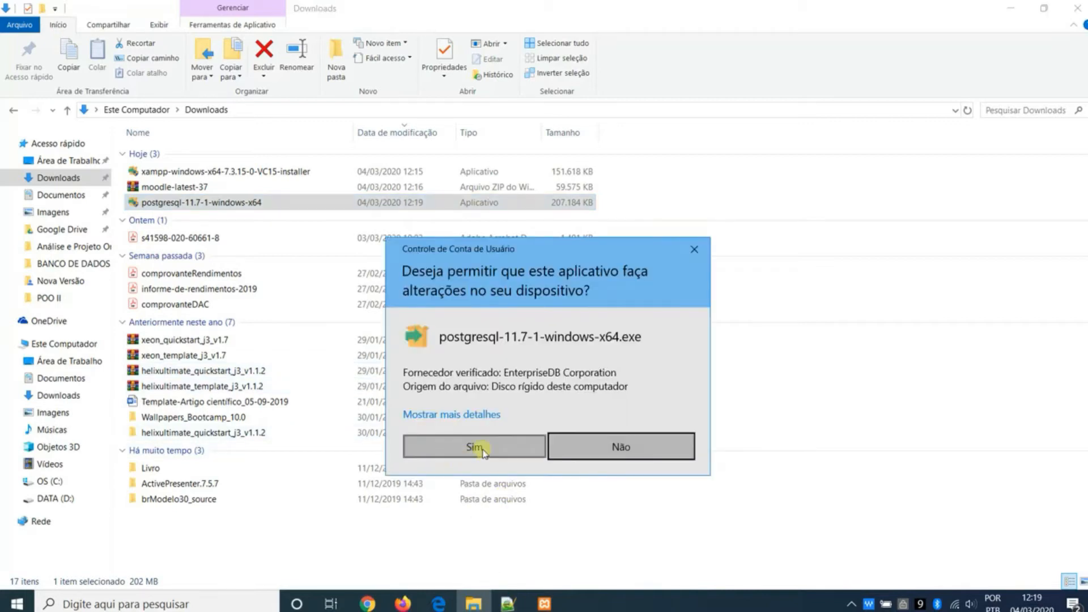
pyautogui.click(479, 514)
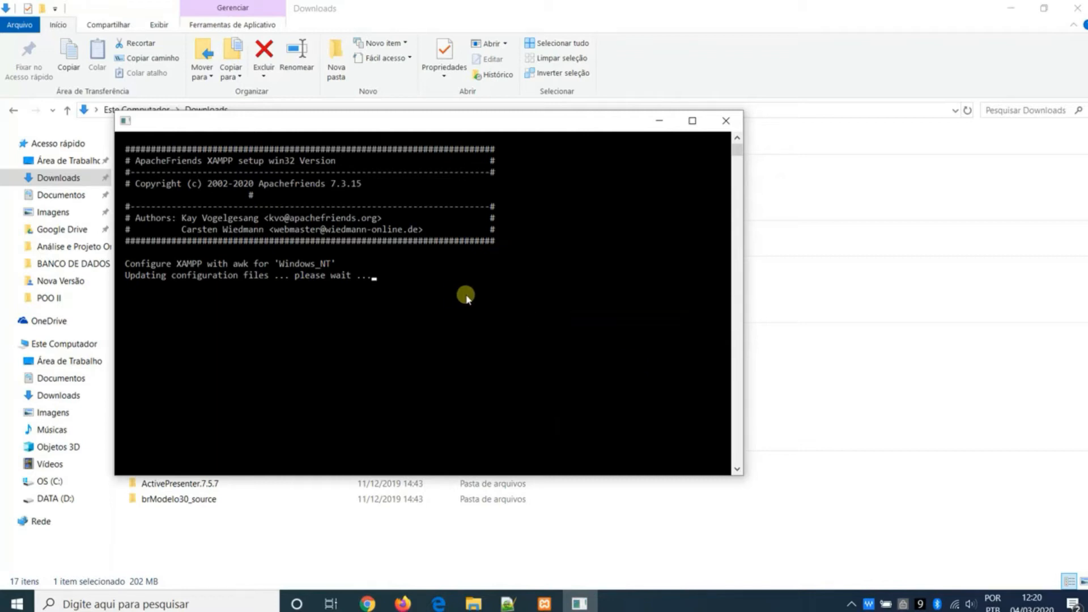
# - Check the progress of the XAMPP installation and bring the PostgreSQL setup window back to the front
pyautogui.click(544, 604)
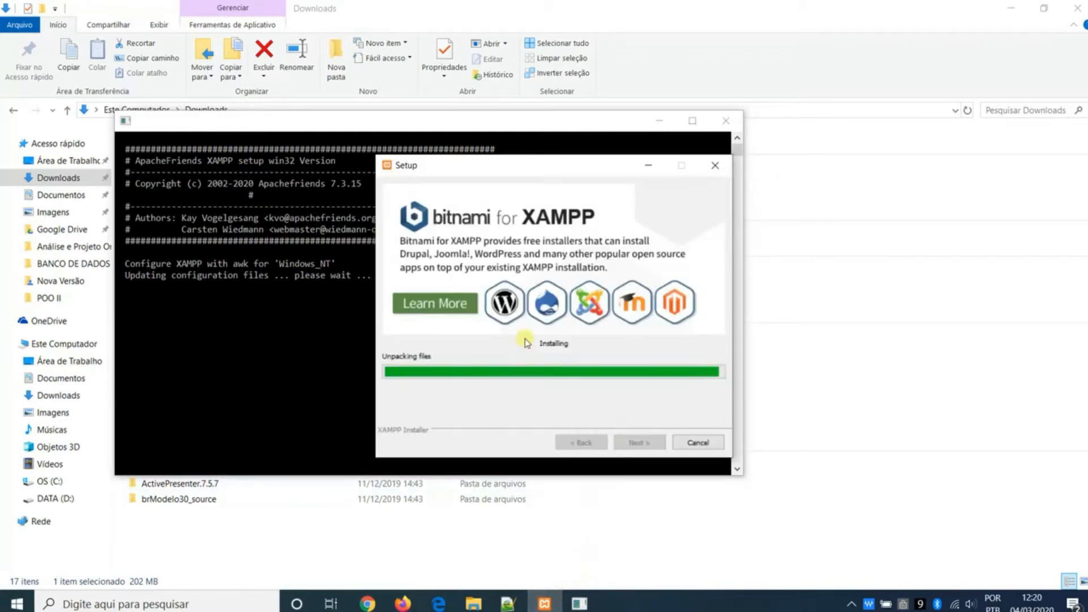
pyautogui.click(579, 604)
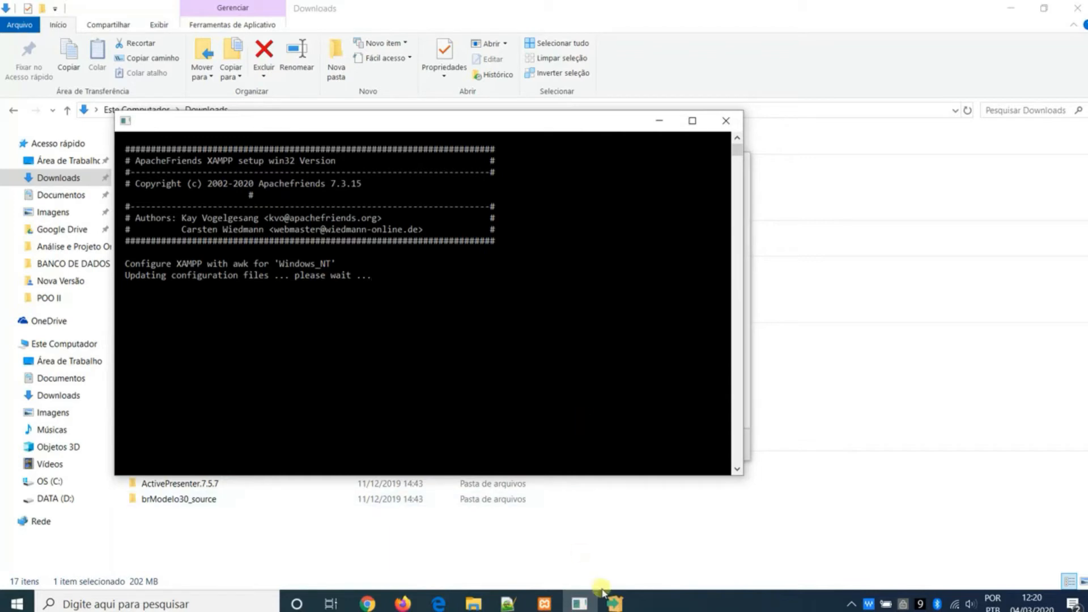
pyautogui.click(615, 603)
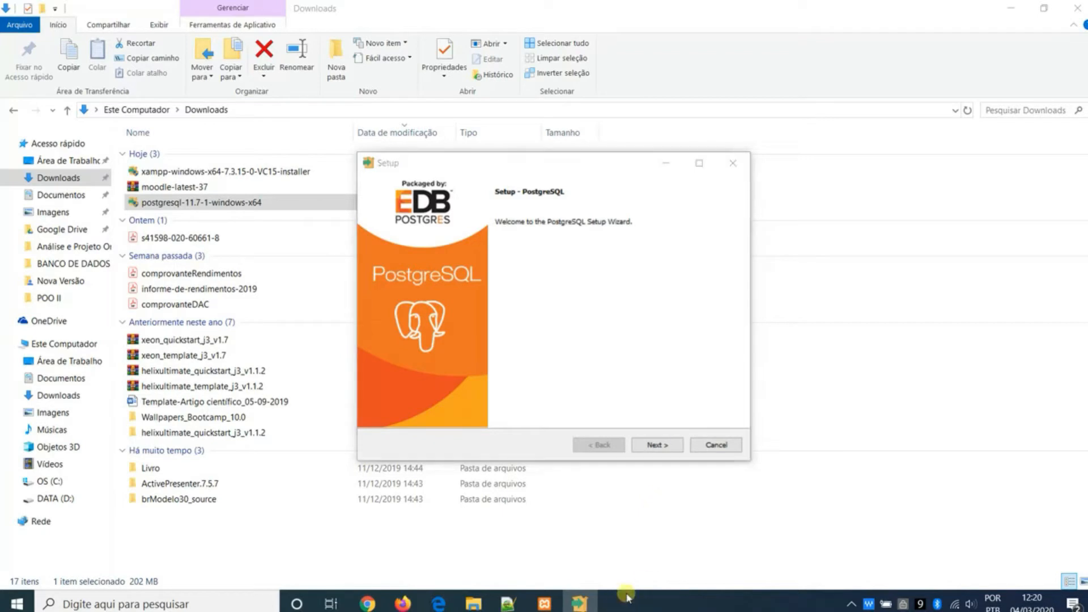
pyautogui.click(545, 604)
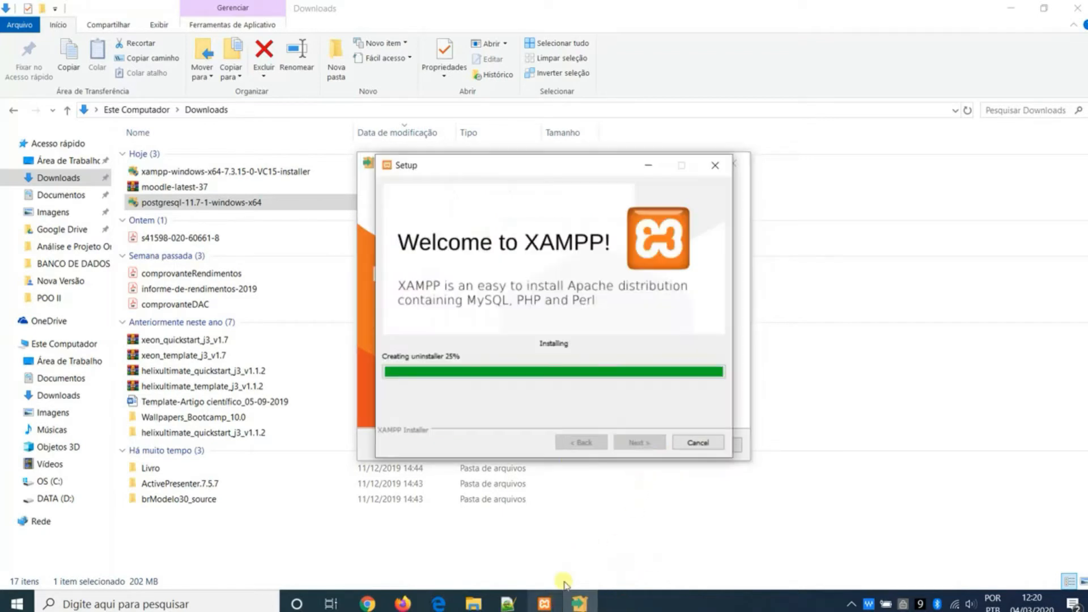
pyautogui.click(366, 283)
# - Advance the PostgreSQL setup to the pre-installation summary, keeping all components selected and accepting the upgrade of the existing installation
pyautogui.click(657, 445)
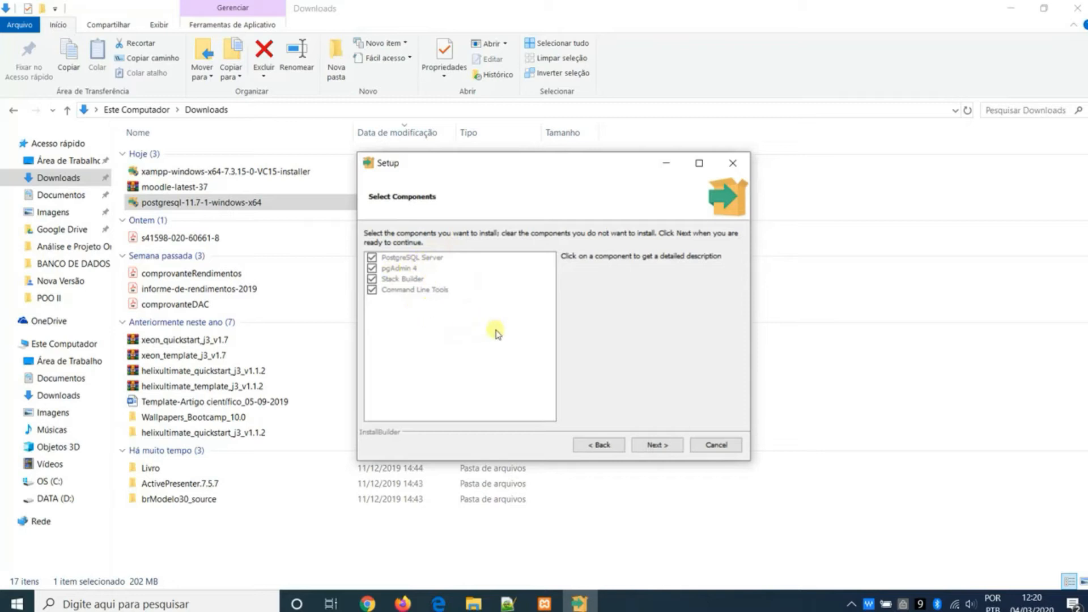
pyautogui.click(651, 446)
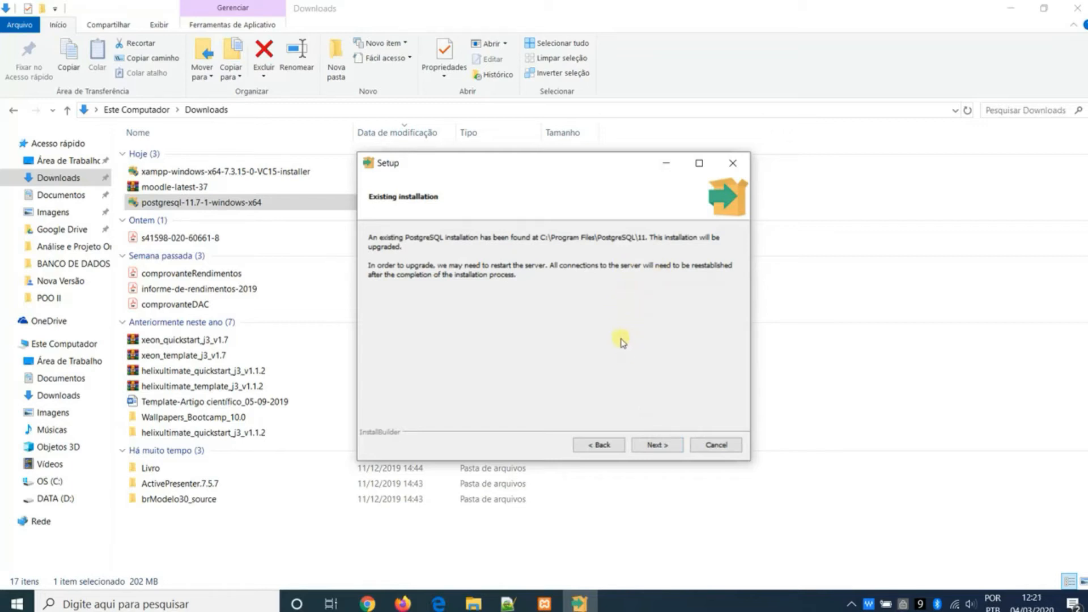
pyautogui.click(658, 445)
pyautogui.click(657, 445)
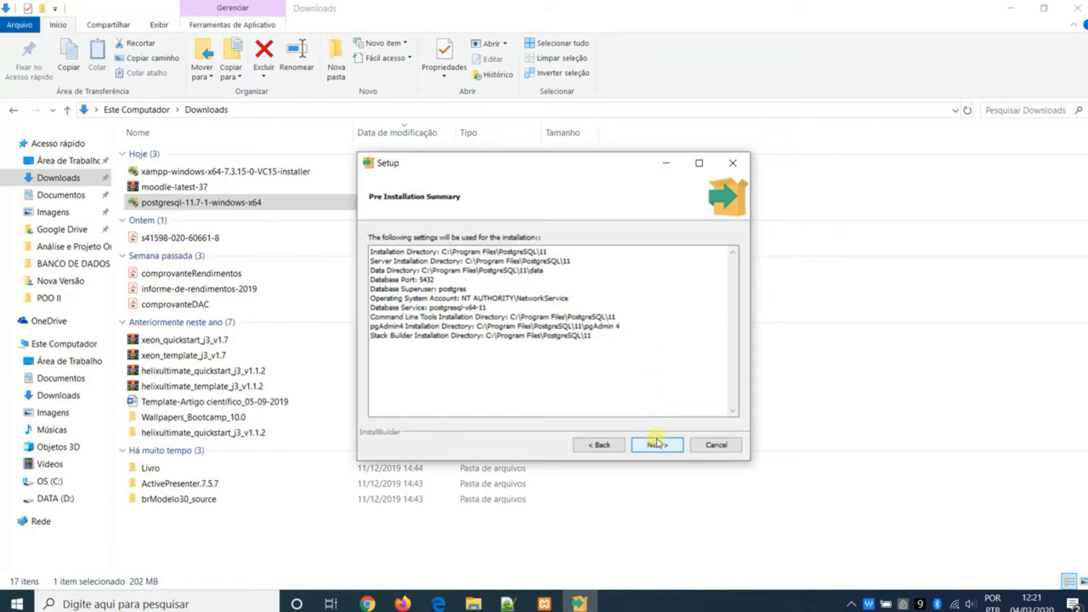
# - Accept the summarized settings, start the PostgreSQL installation and acknowledge the pgAdmin shutdown warning
pyautogui.click(658, 443)
pyautogui.click(658, 445)
pyautogui.click(658, 446)
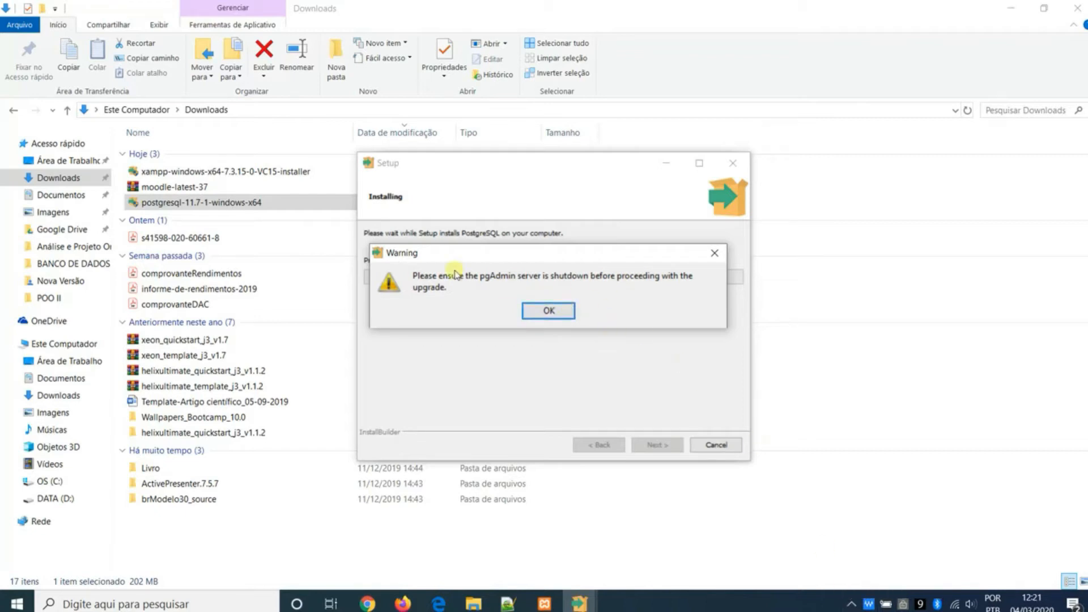
pyautogui.click(564, 315)
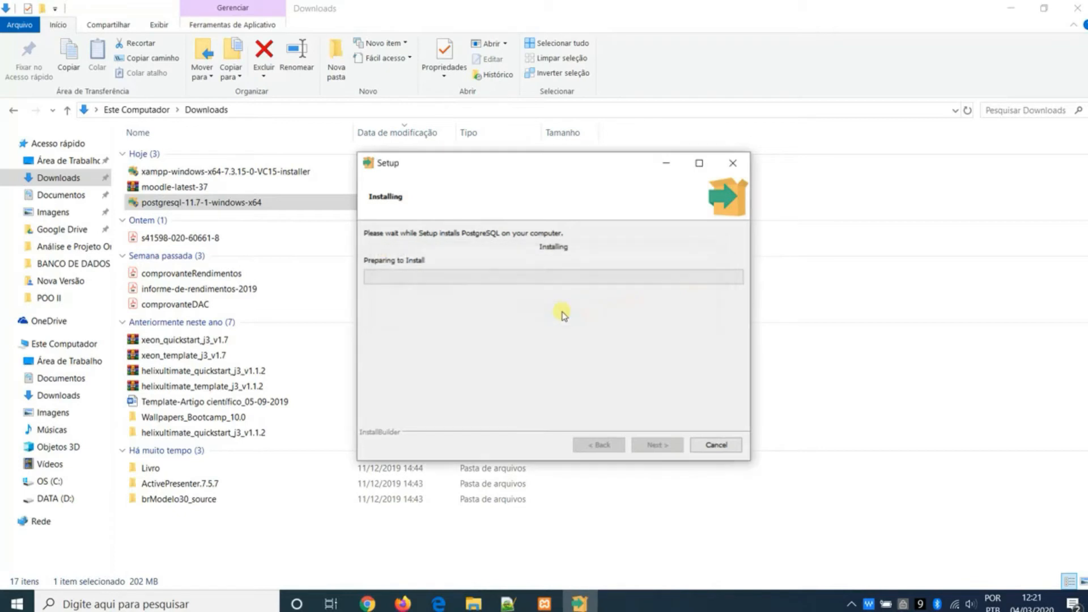
# - Finish the XAMPP setup with the Control Panel set to start, minimize the PostgreSQL setup, and save English as the Control Panel language
pyautogui.click(547, 600)
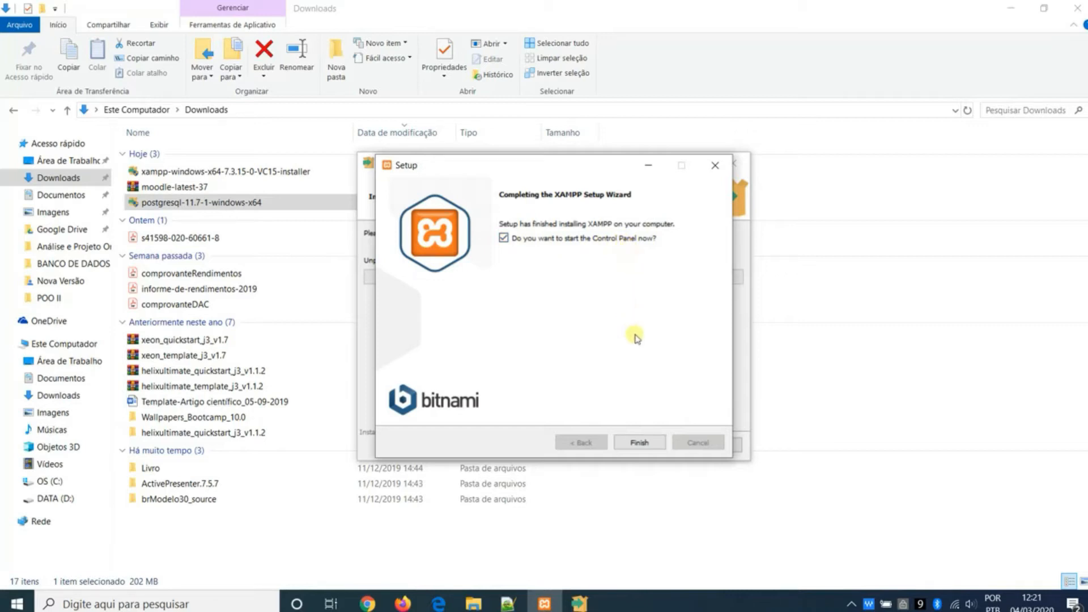
pyautogui.click(655, 446)
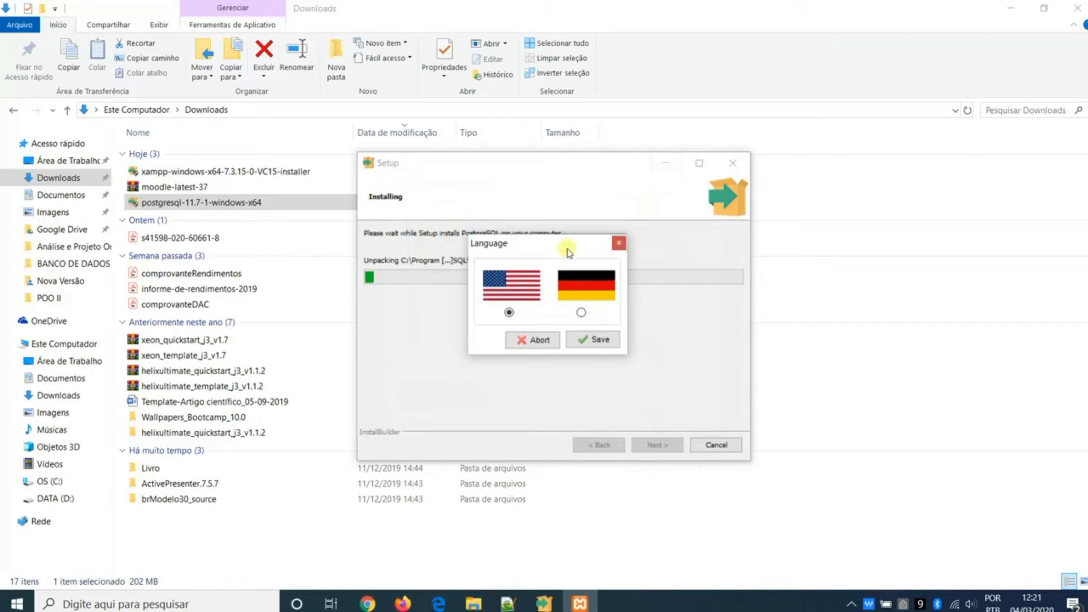
pyautogui.click(677, 166)
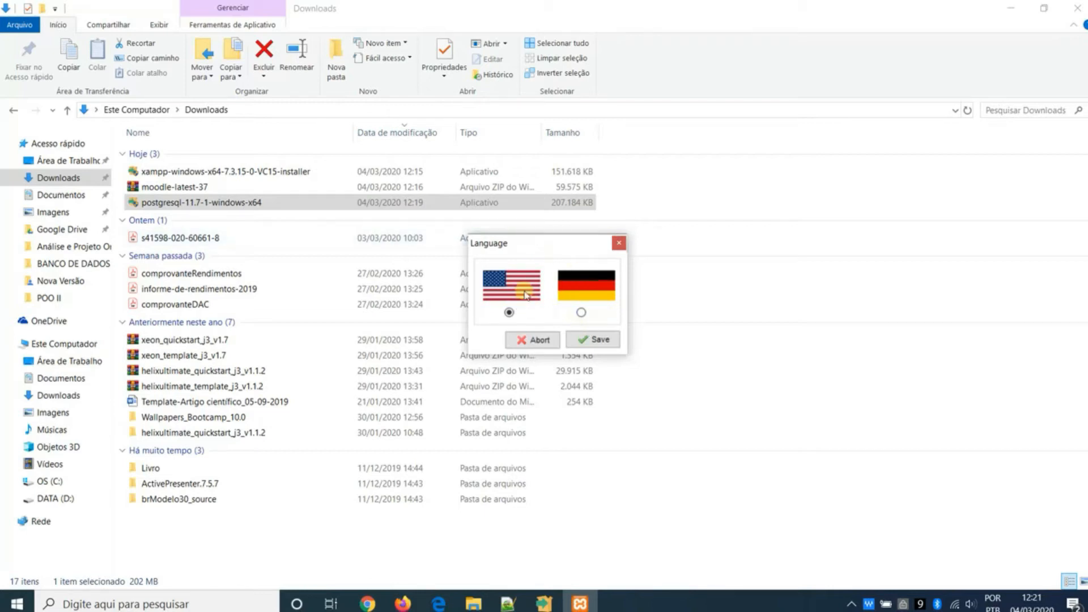
pyautogui.click(593, 340)
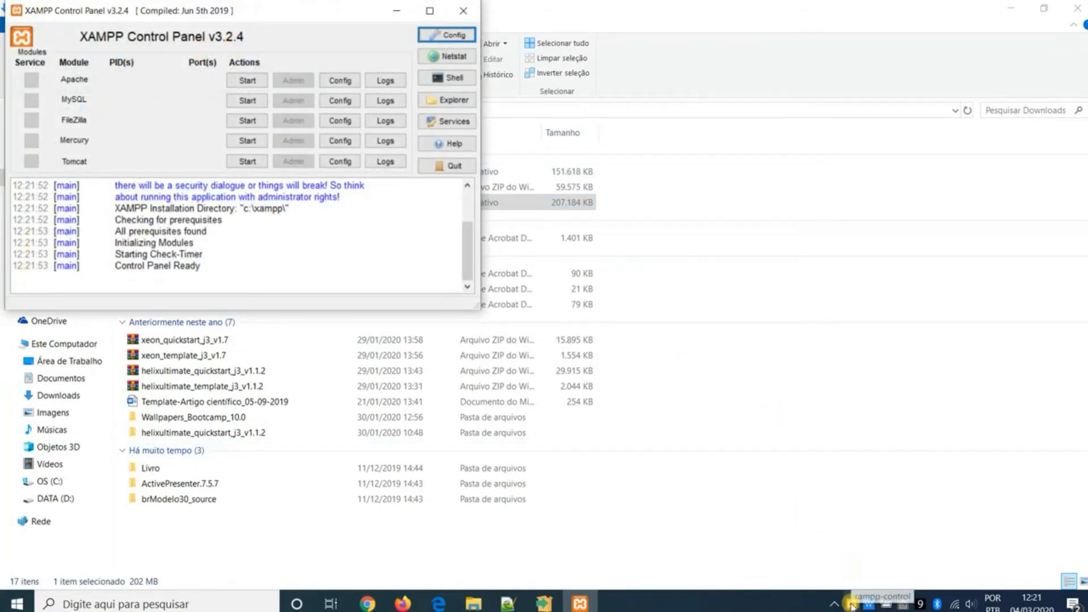
# - Move the XAMPP Control Panel to the middle of the screen, start the Apache module and minimize the panel
pyautogui.moveTo(297, 15); pyautogui.dragTo(599, 146)
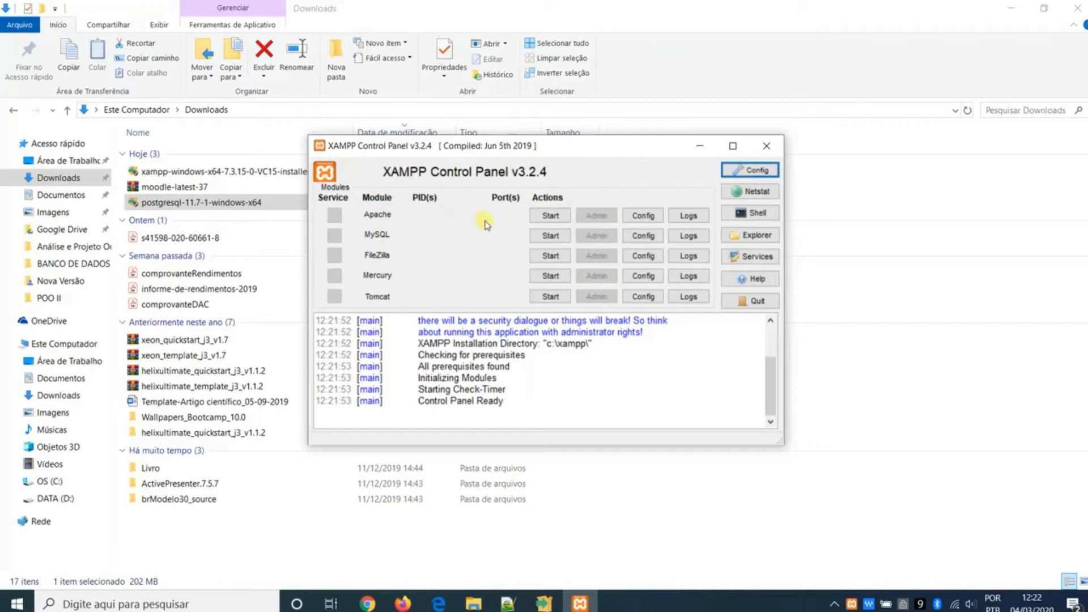
pyautogui.click(550, 217)
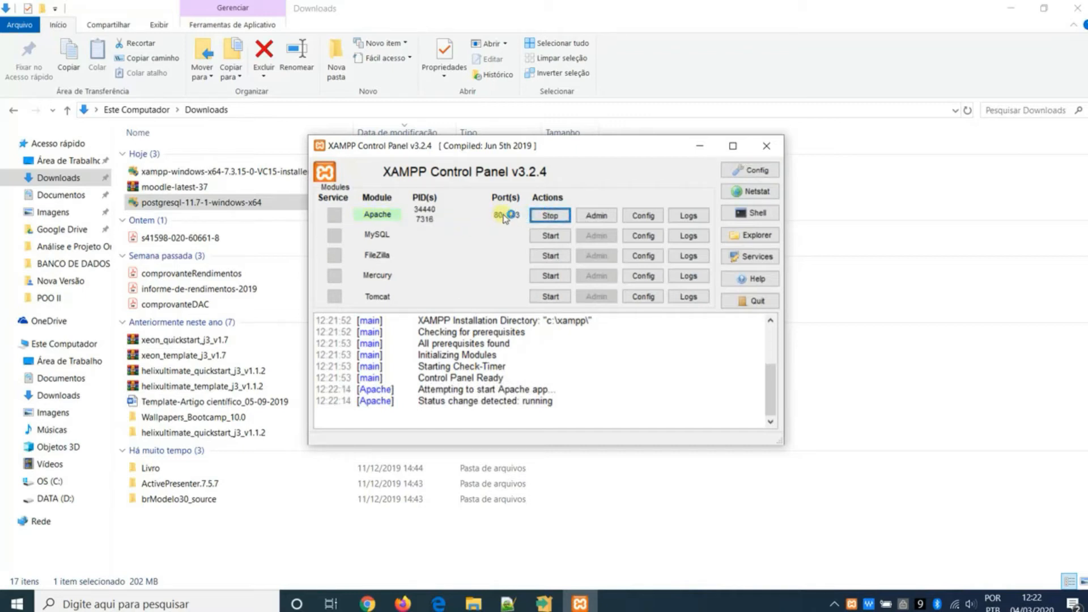
pyautogui.click(702, 147)
# - Switch to Chrome and open localhost to test the Apache server
pyautogui.click(368, 603)
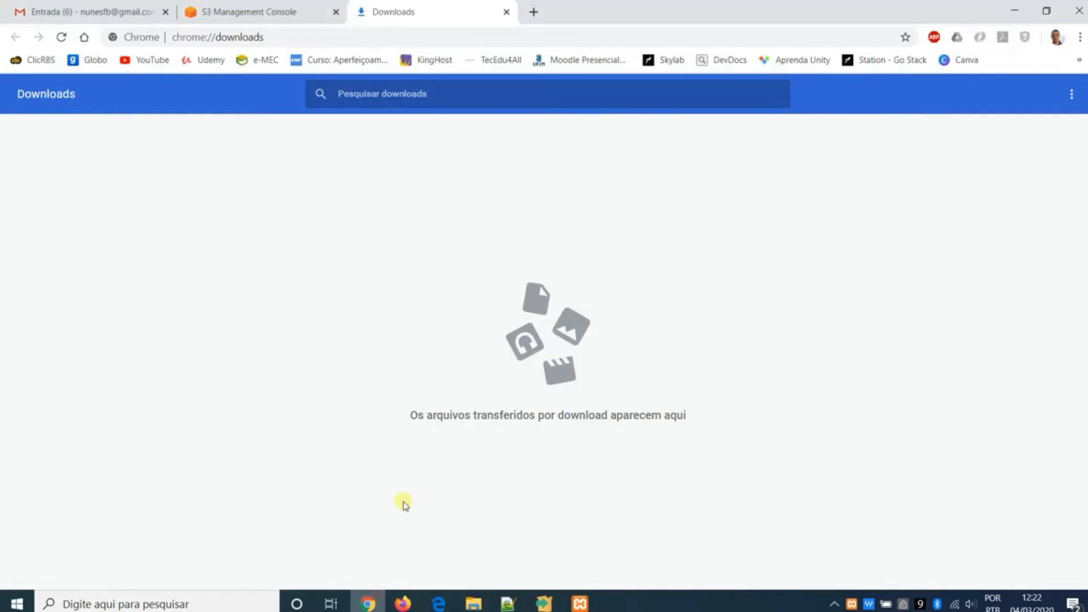
pyautogui.click(413, 37)
pyautogui.write('localhost')
pyautogui.press('Return')
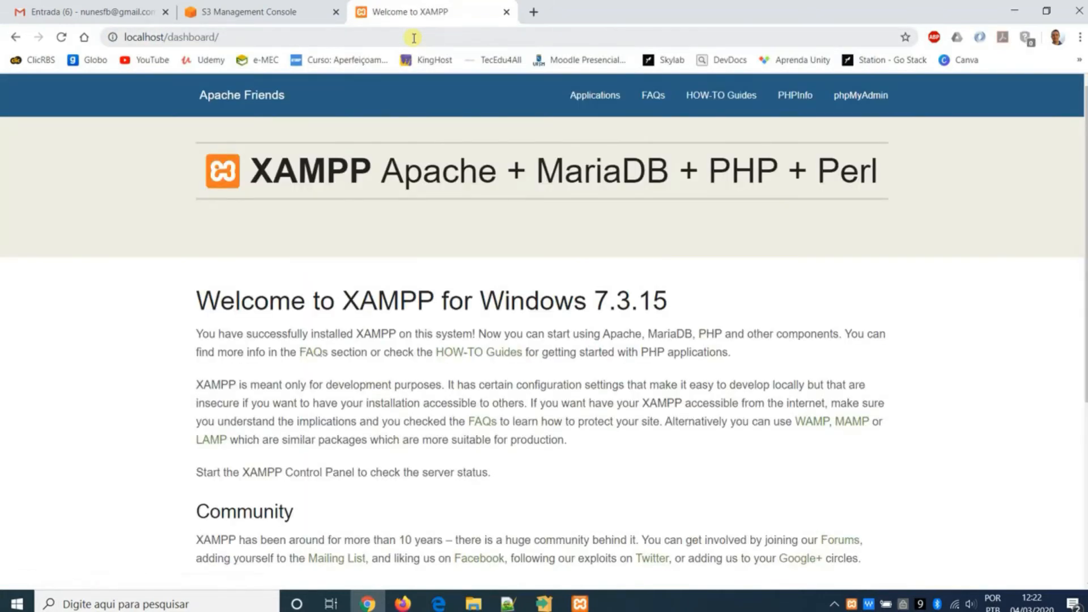
# - Look through the XAMPP dashboard page and check the PostgreSQL installation progress, minimizing its setup window again
pyautogui.scroll(-1, 495, 223)
pyautogui.scroll(1, 457, 187)
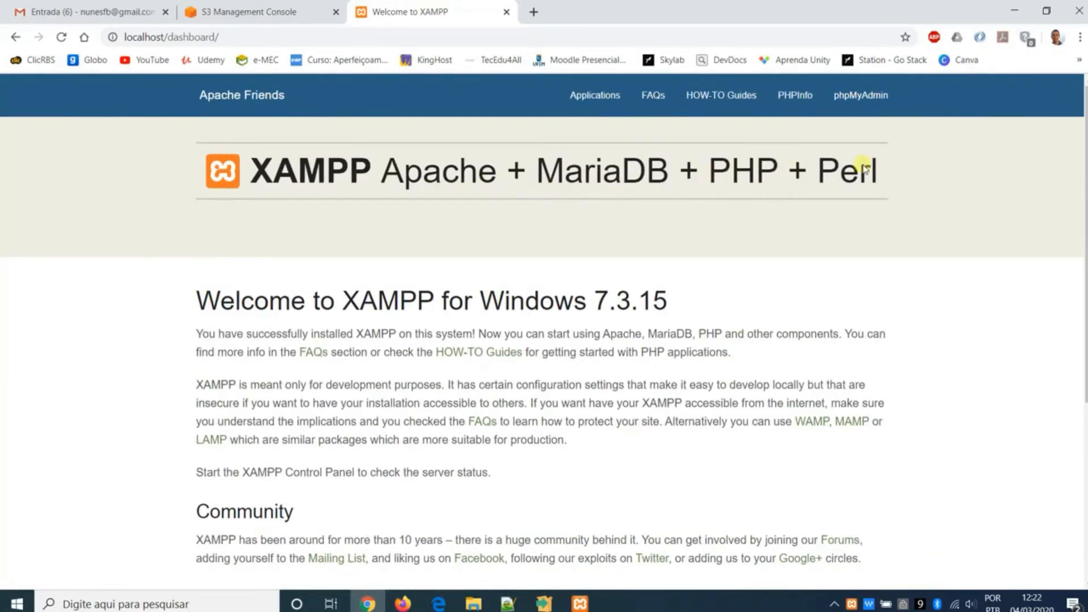
pyautogui.scroll(-2, 510, 215)
pyautogui.scroll(-1, 391, 335)
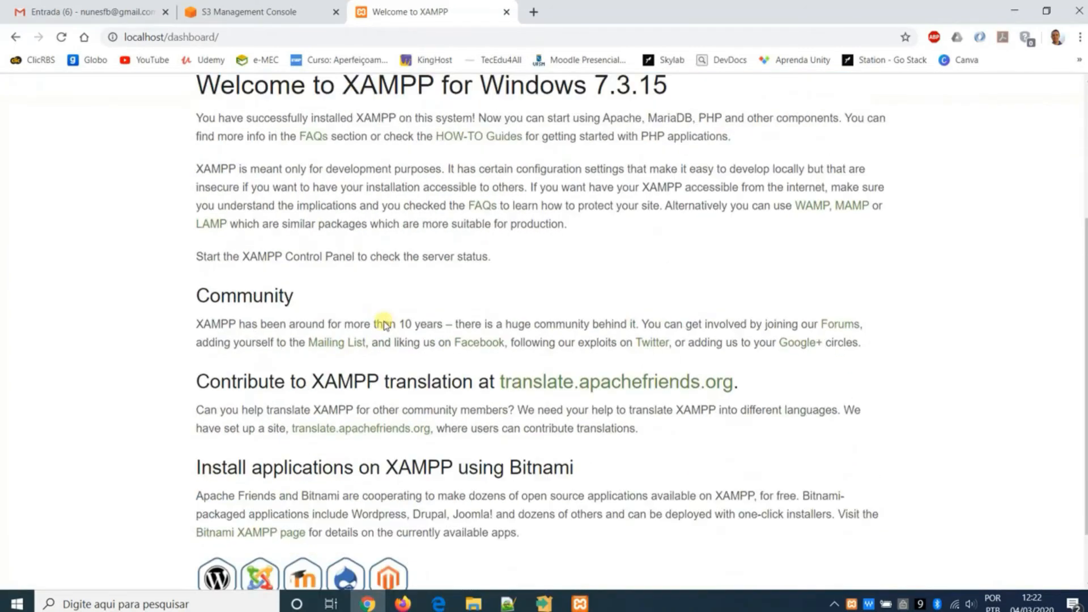
pyautogui.scroll(3, 449, 267)
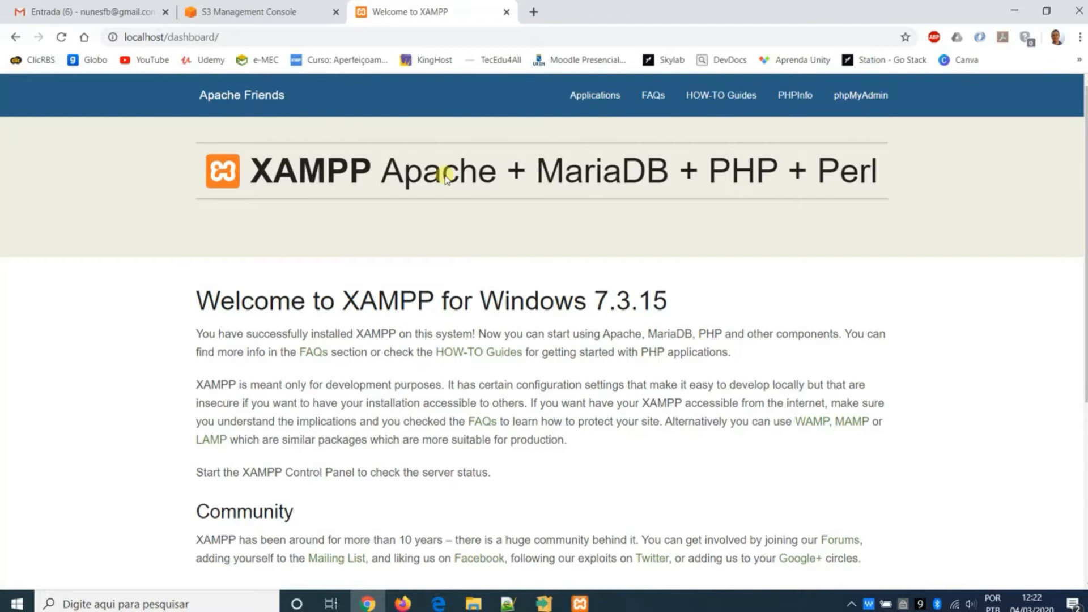
pyautogui.click(545, 598)
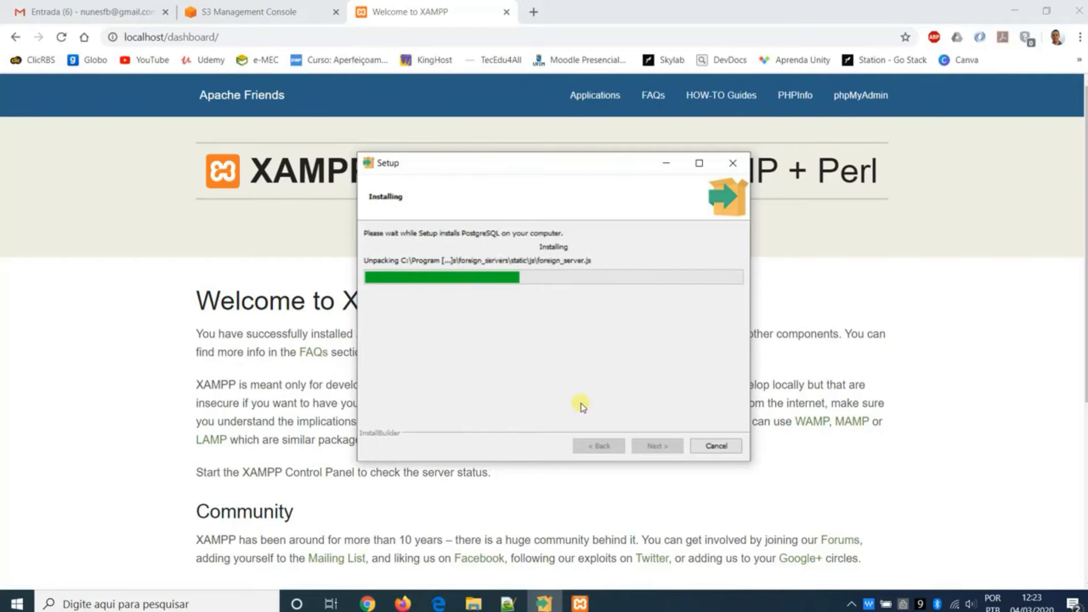
pyautogui.click(666, 163)
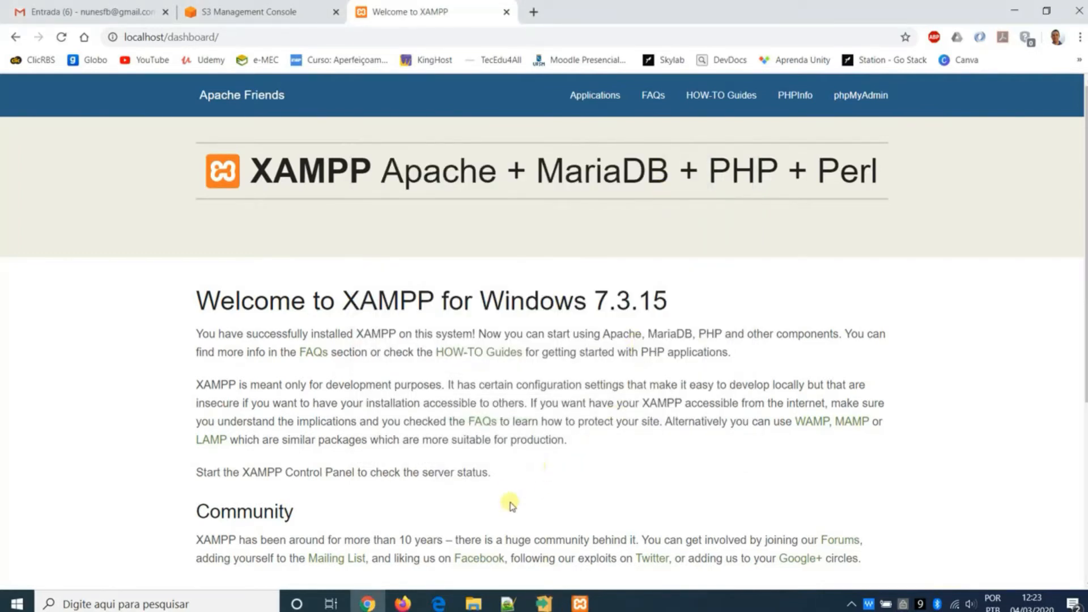
# - Switch to File Explorer and extract the moodle-latest-37 archive directly into the Downloads folder
pyautogui.click(481, 600)
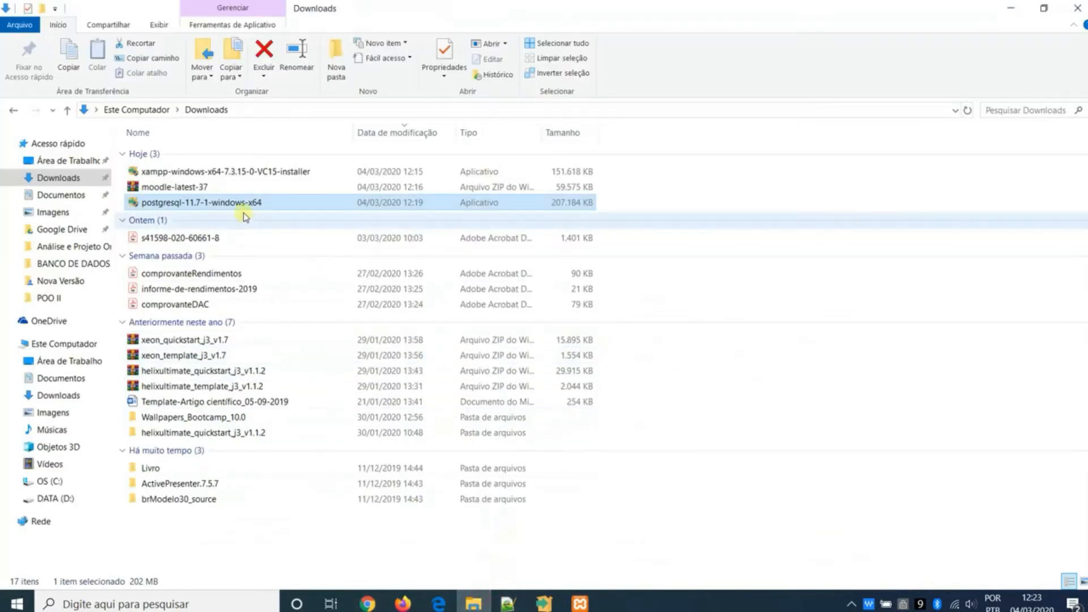
pyautogui.click(235, 188)
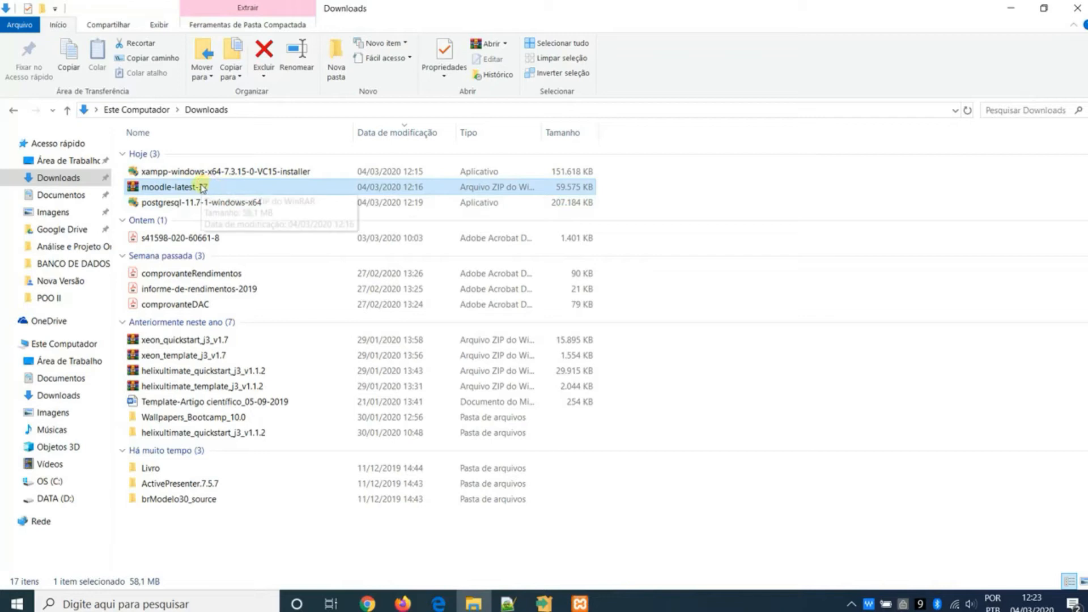
pyautogui.rightClick(203, 188)
pyautogui.click(191, 186)
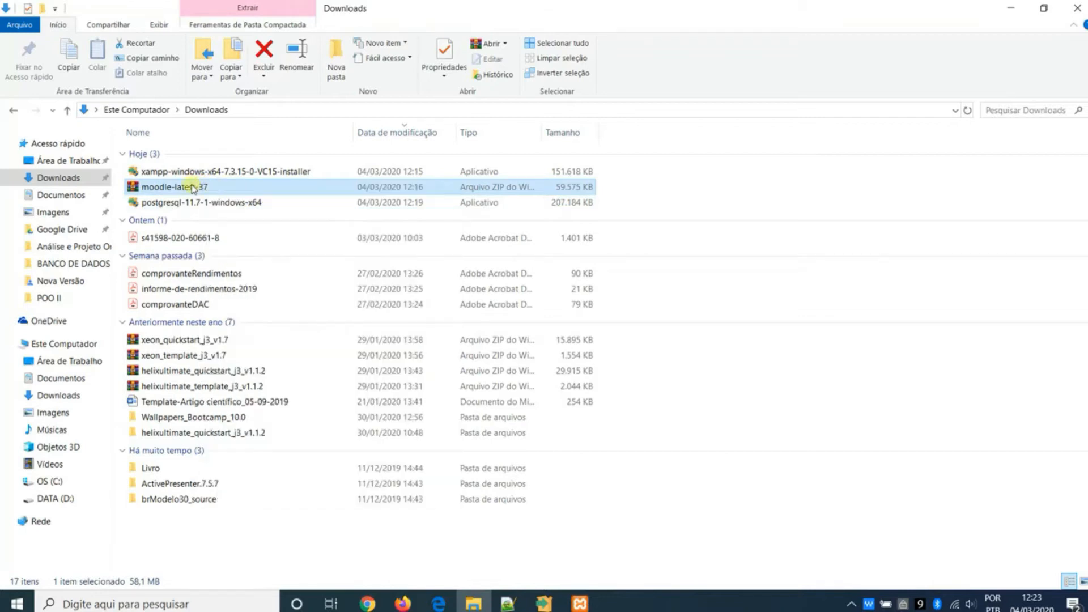
pyautogui.click(237, 187)
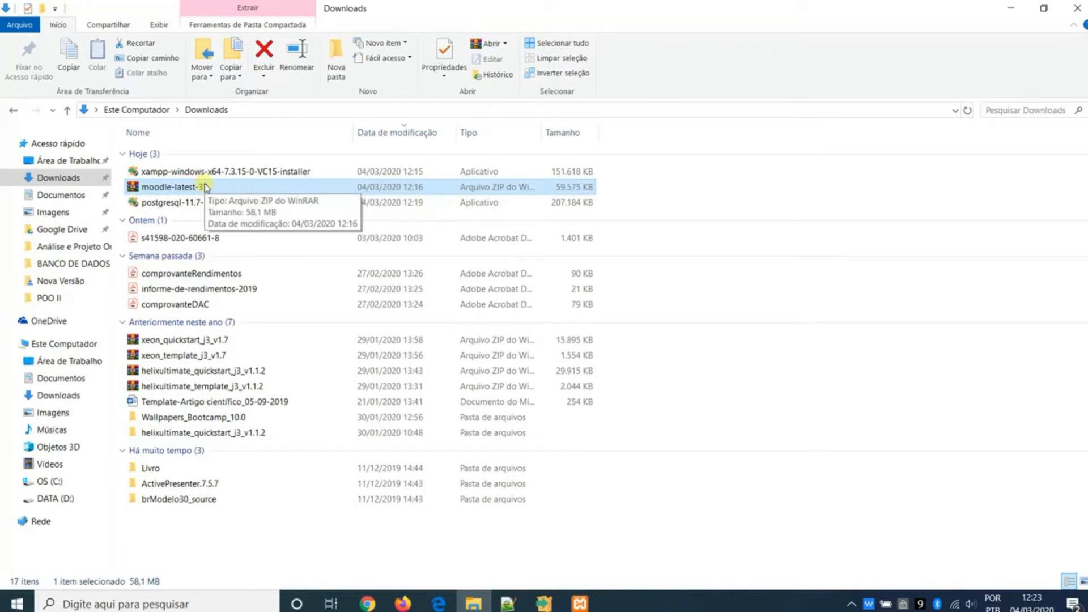
pyautogui.rightClick(205, 188)
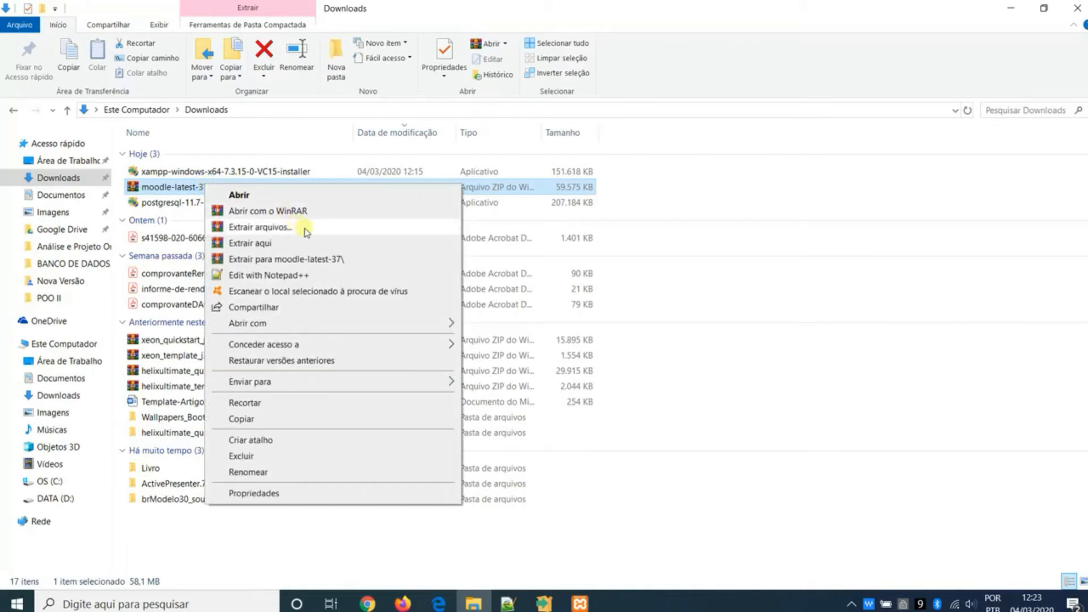
pyautogui.click(336, 246)
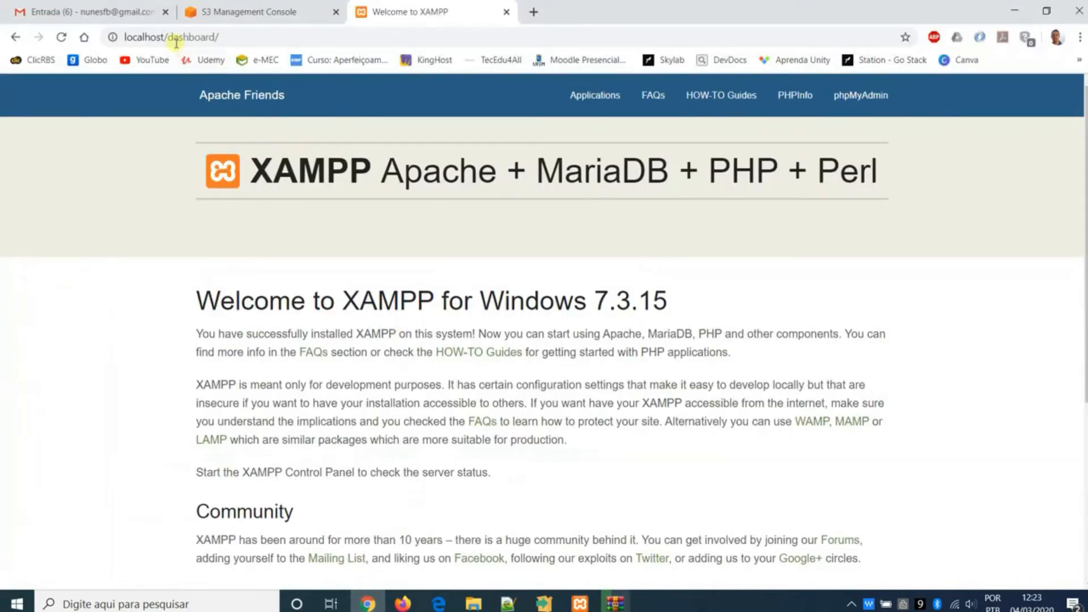
# - Switch to Chrome, open localhost/moodle to test the address and highlight the moodle part of the URL
pyautogui.moveTo(169, 37); pyautogui.dragTo(270, 38)
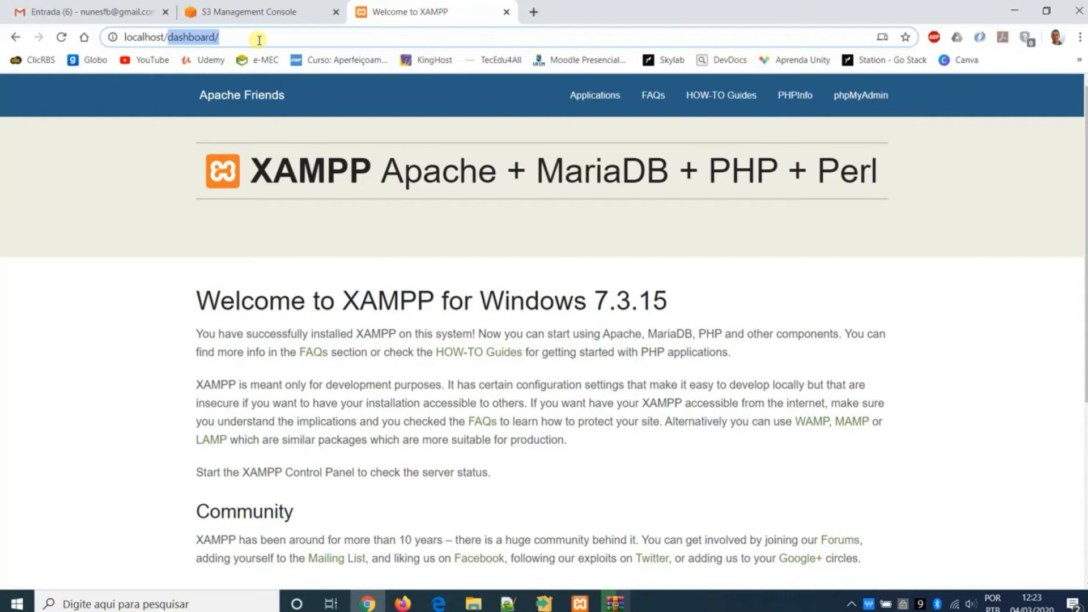
pyautogui.press('BackSpace')
pyautogui.write('moodle')
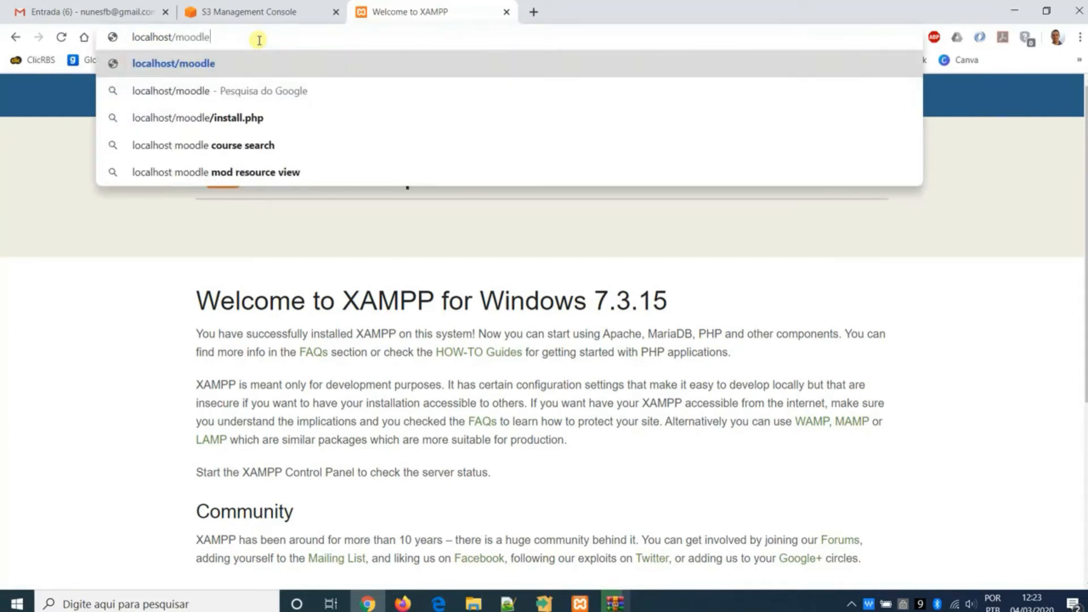
pyautogui.press('Return')
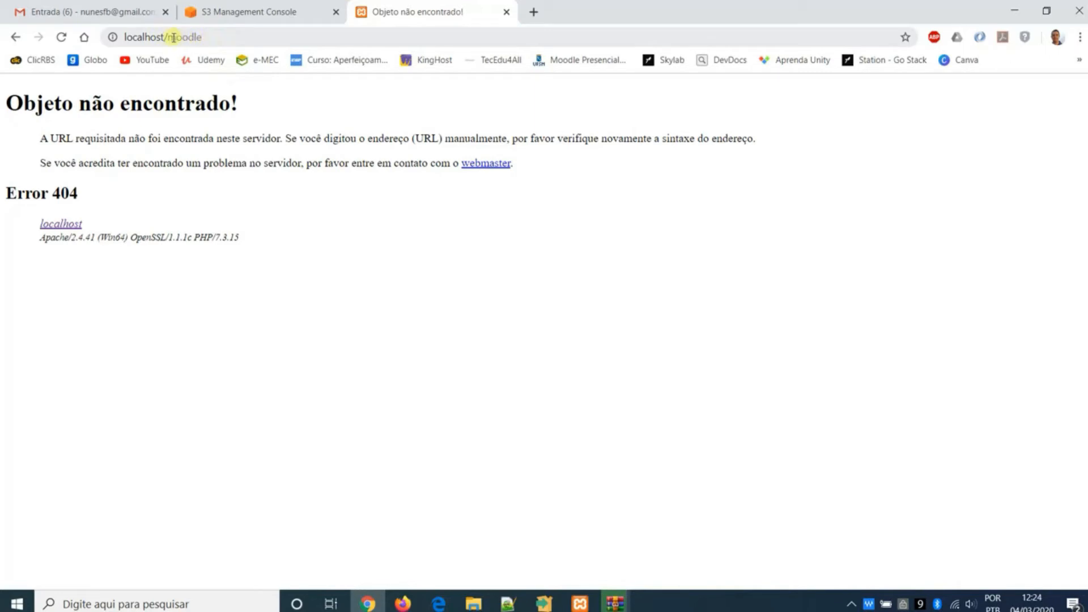
pyautogui.doubleClick(173, 38)
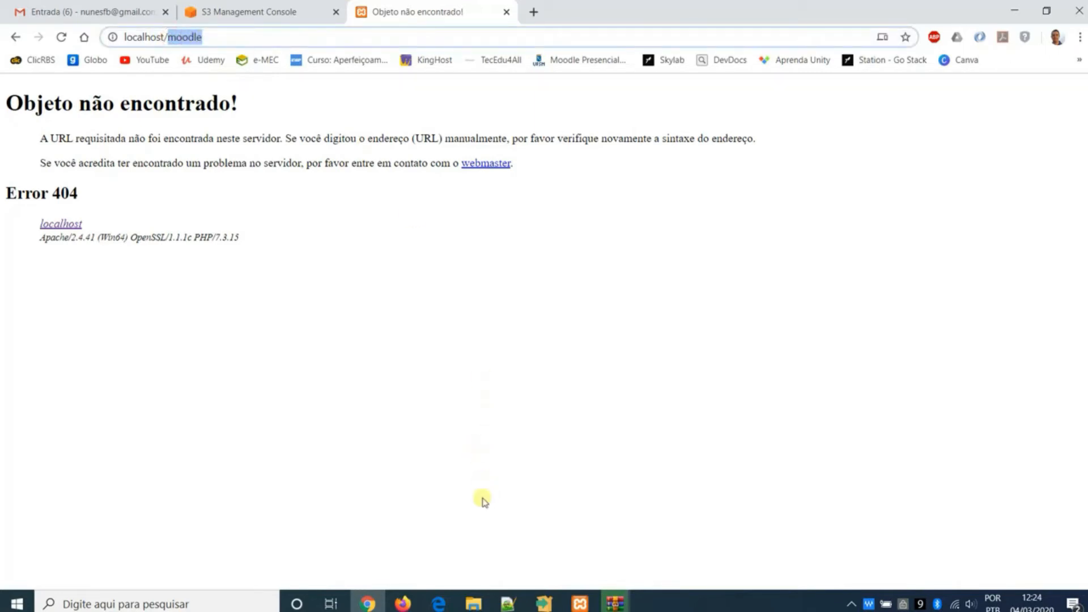
# - Return to File Explorer and copy the extracted moodle folder in Downloads
pyautogui.click(473, 603)
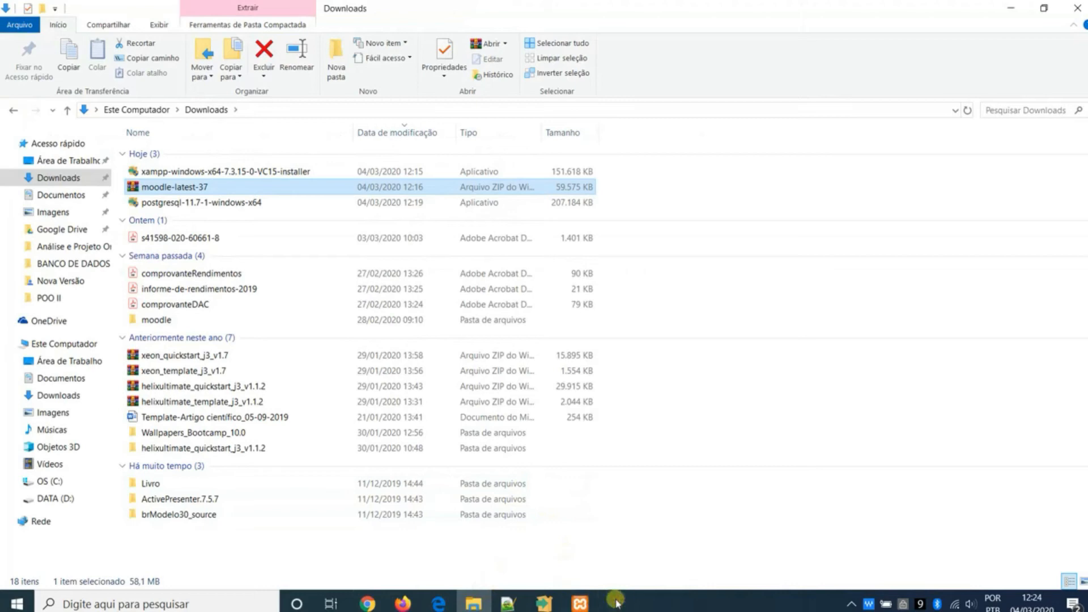
pyautogui.click(235, 323)
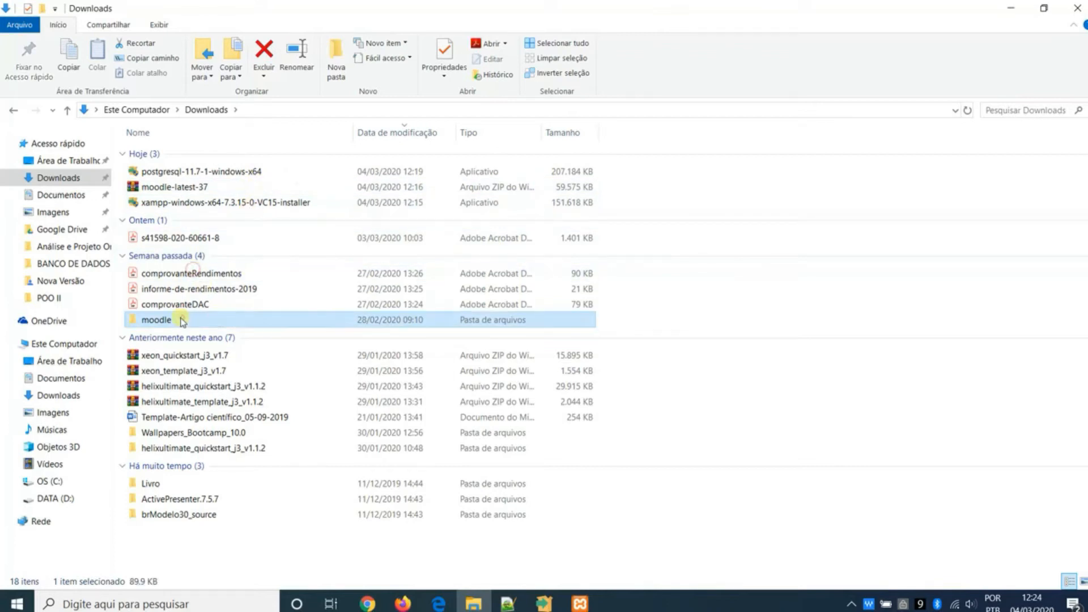
pyautogui.rightClick(155, 319)
pyautogui.click(253, 503)
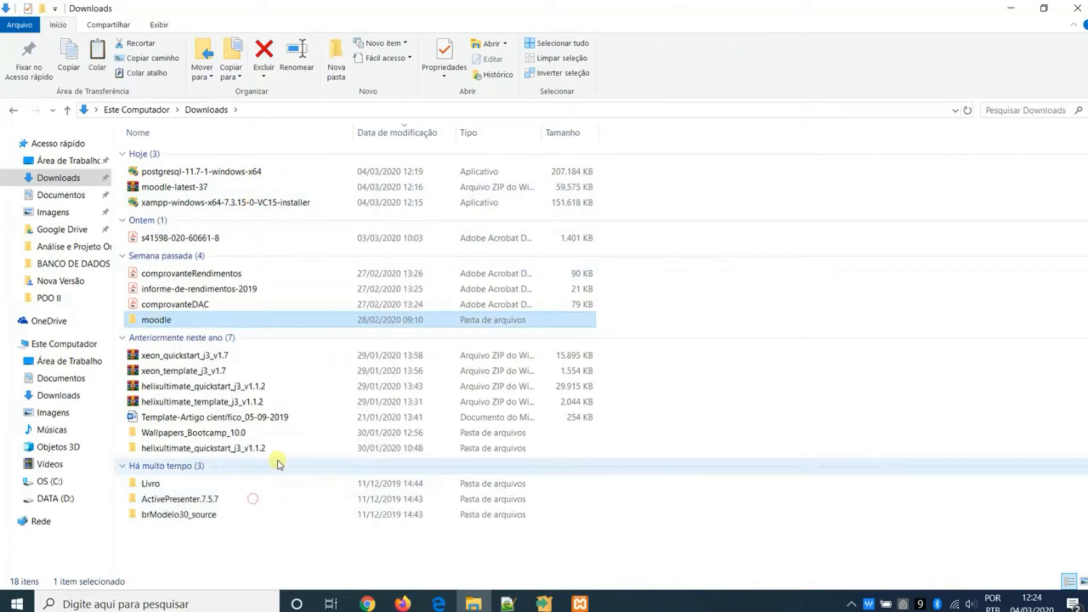
# - Open a new File Explorer window, go to C:\xampp\htdocs and paste the moodle folder there
pyautogui.press('super')
pyautogui.press('super+e')
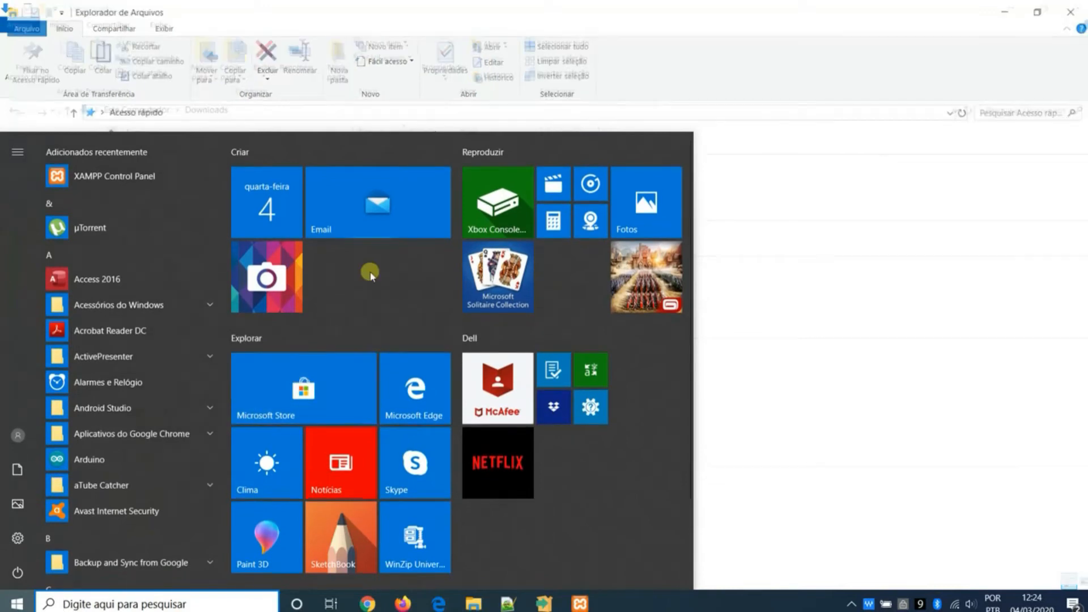
pyautogui.click(80, 344)
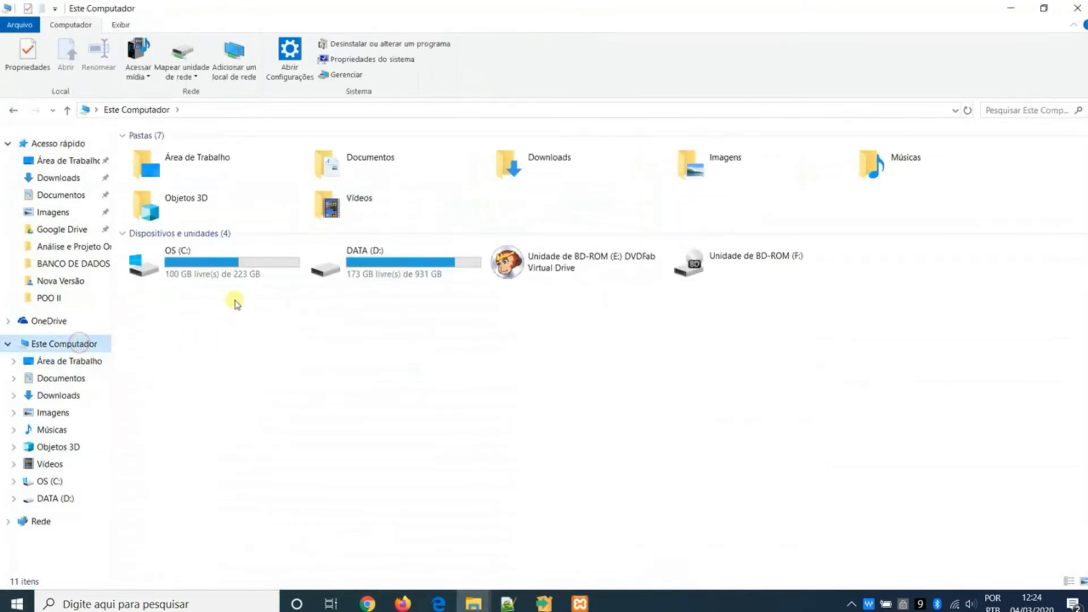
pyautogui.doubleClick(231, 275)
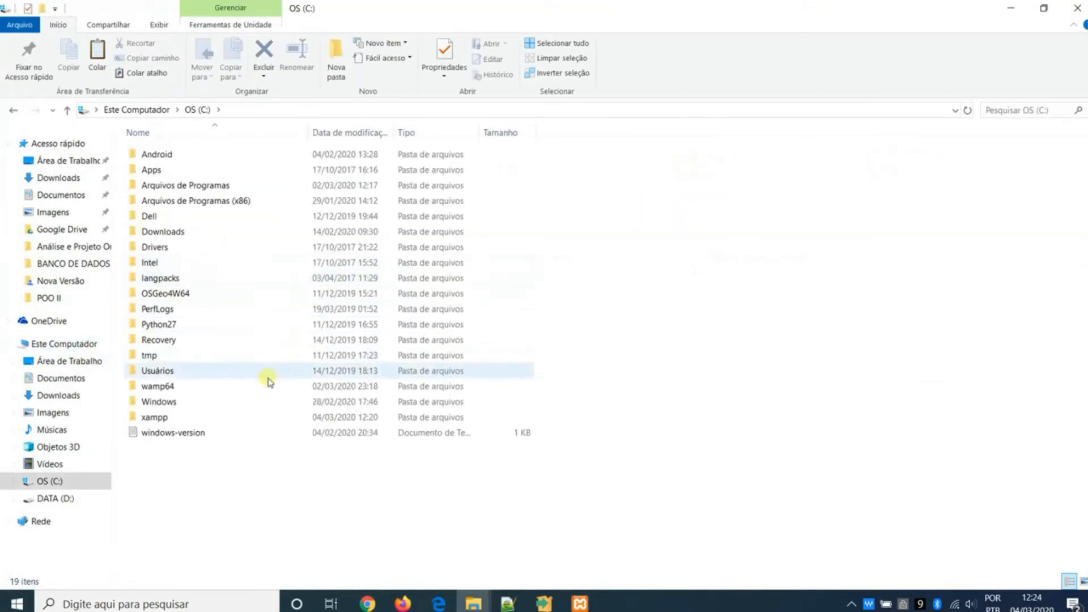
pyautogui.doubleClick(247, 416)
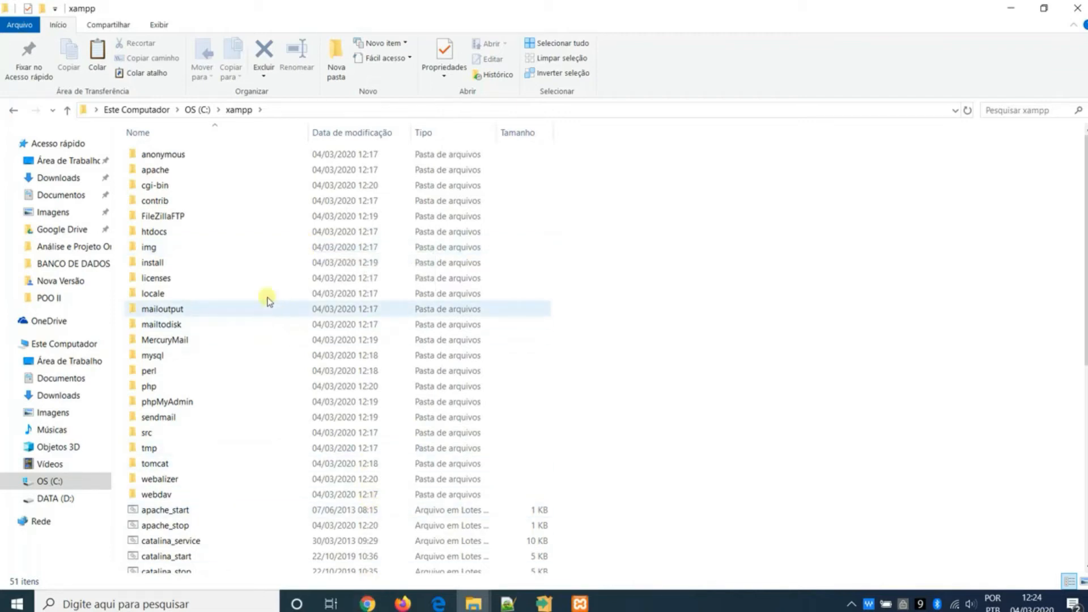
pyautogui.moveTo(205, 233)
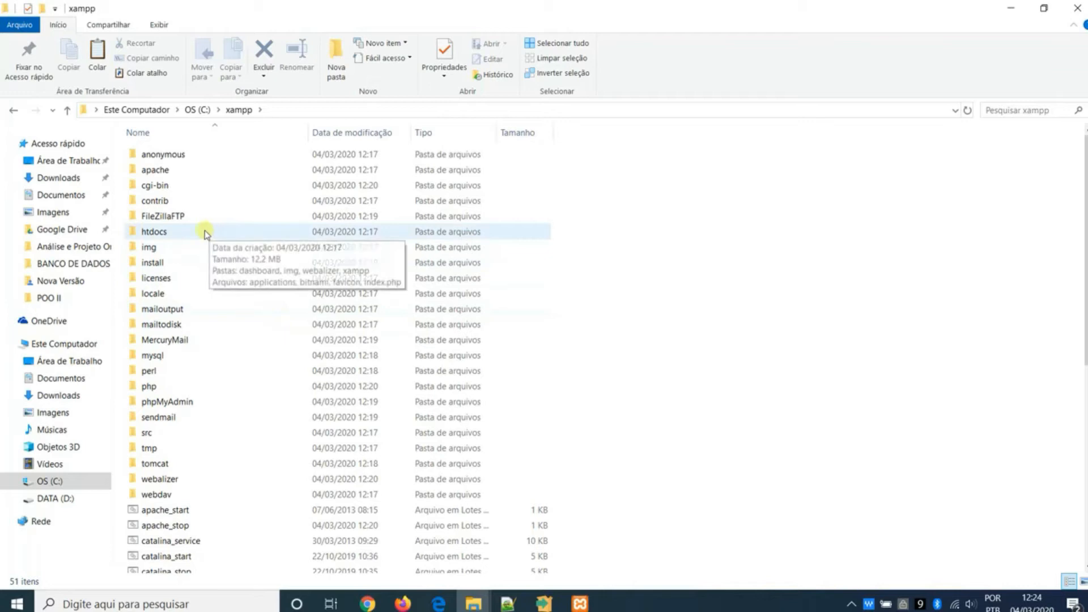
pyautogui.doubleClick(194, 234)
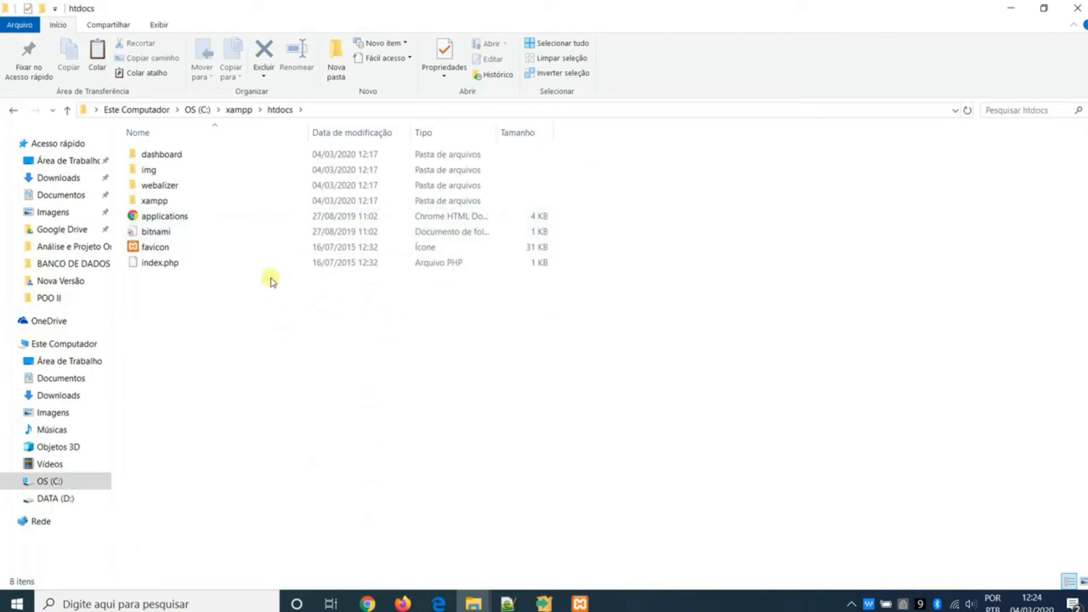
pyautogui.rightClick(338, 370)
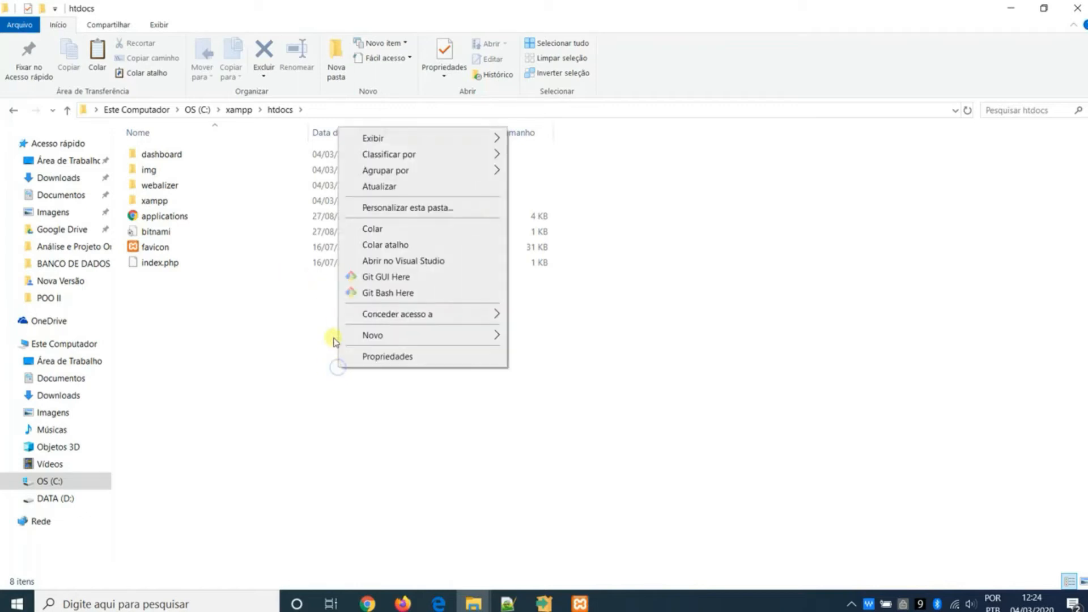
pyautogui.click(385, 232)
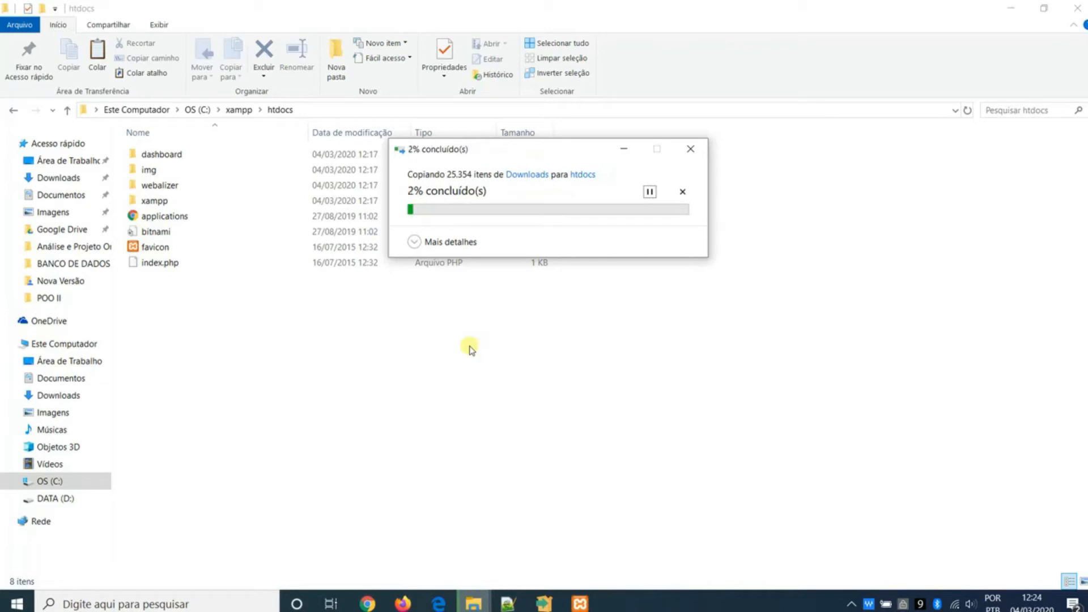
# - Look at the localhost/moodle page in Chrome, then return to the htdocs folder in File Explorer
pyautogui.click(368, 603)
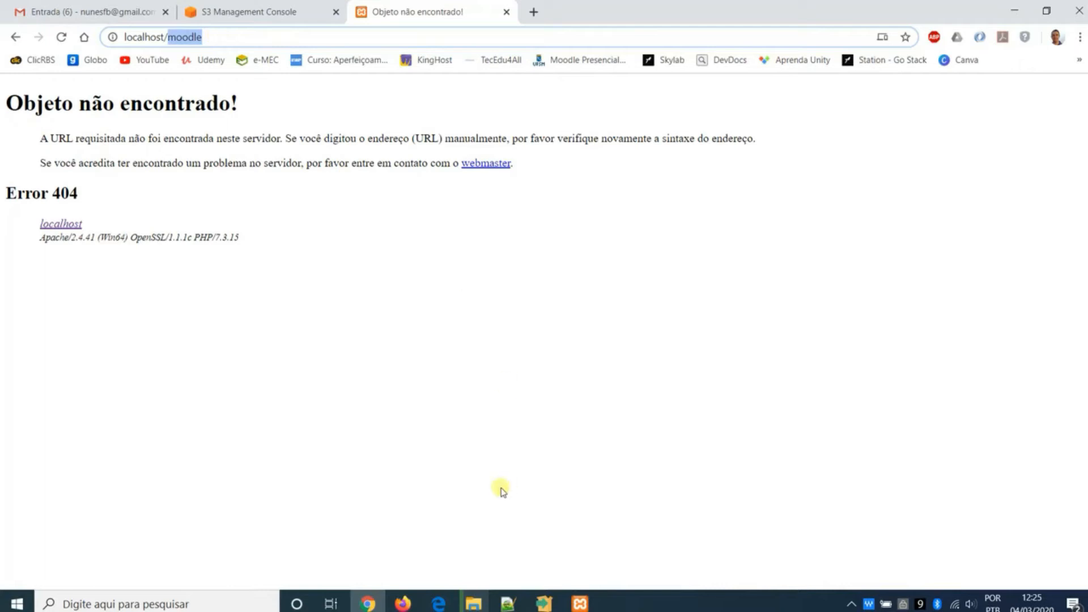
pyautogui.moveTo(473, 603)
pyautogui.click(499, 547)
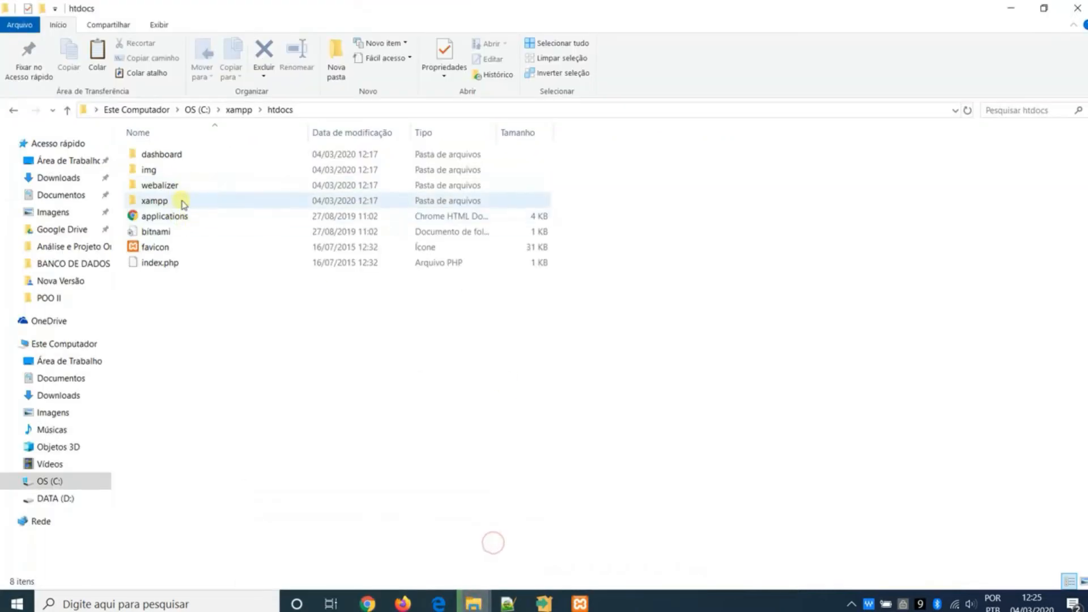
# - Bring back the PostgreSQL setup window and finish the setup wizard
pyautogui.click(546, 603)
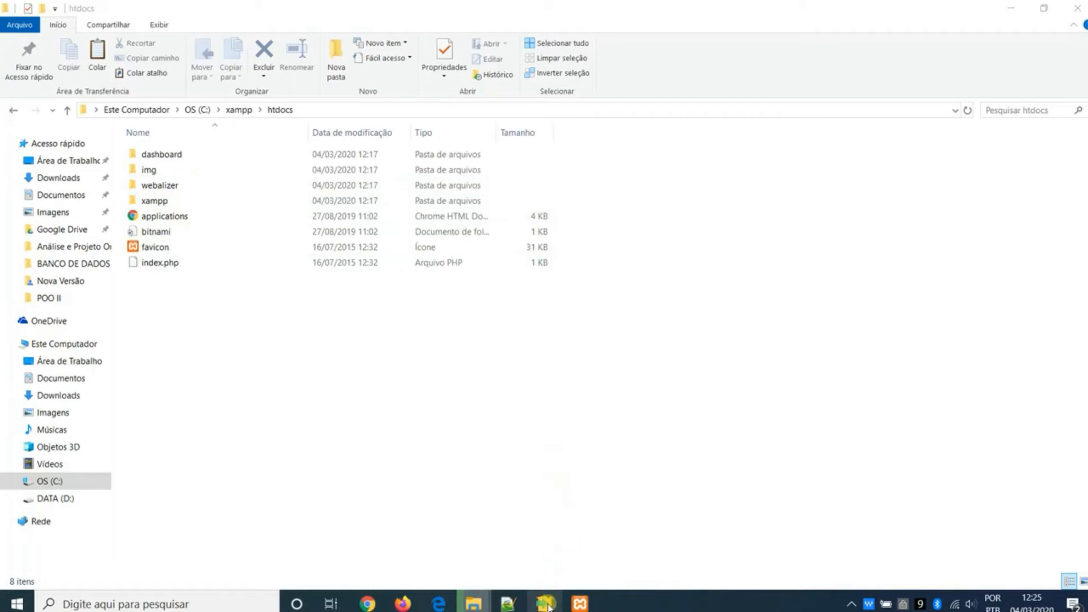
pyautogui.click(546, 605)
pyautogui.click(555, 607)
pyautogui.click(546, 602)
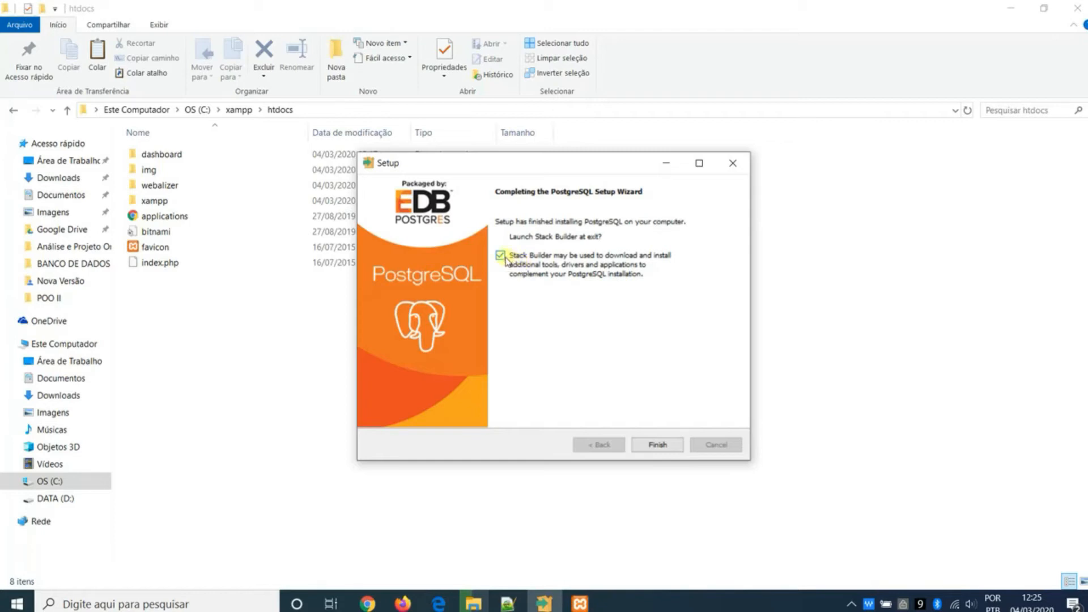
pyautogui.click(657, 444)
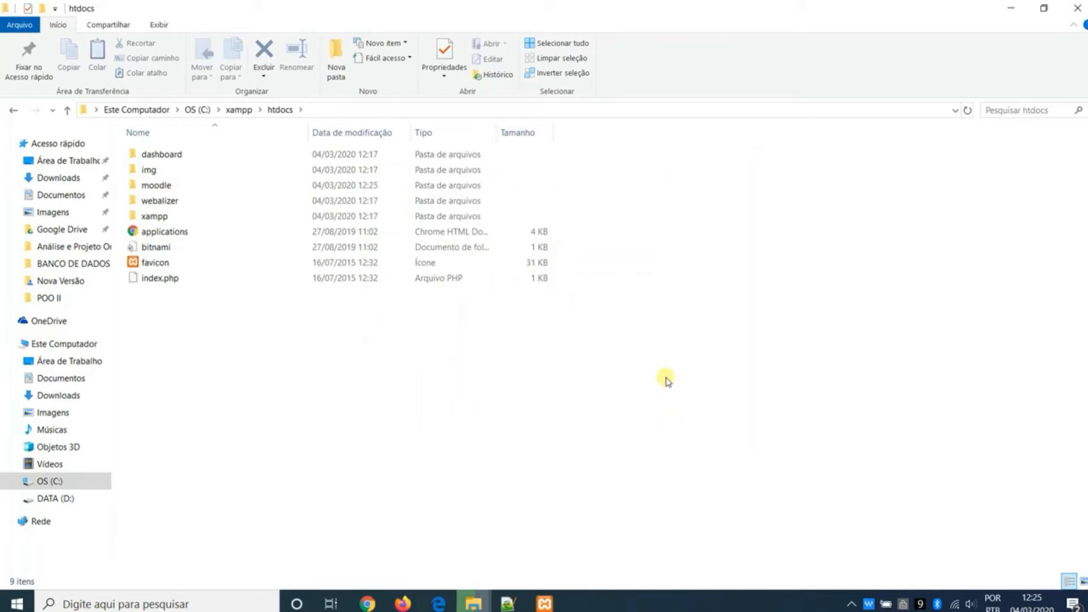
# - Bring up the XAMPP Control Panel to check the Apache module, then minimize it again
pyautogui.click(544, 604)
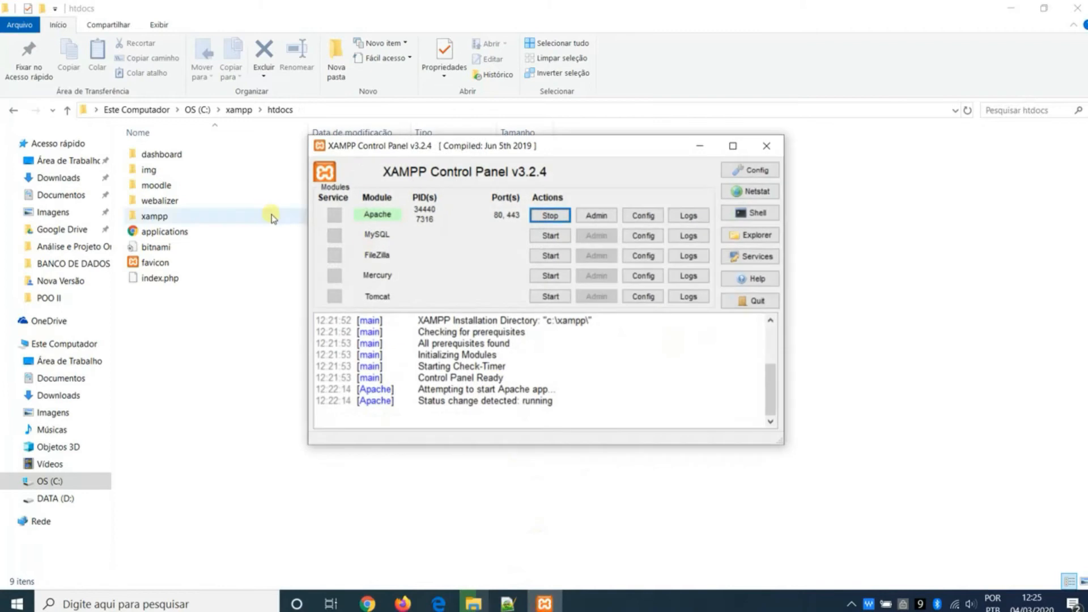
pyautogui.click(614, 218)
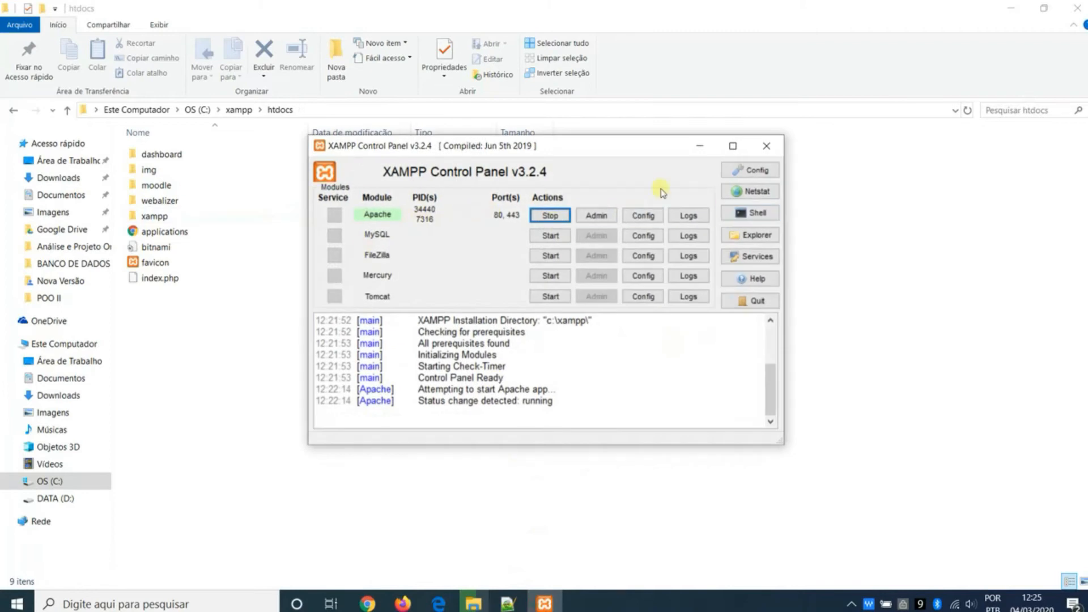
pyautogui.click(707, 147)
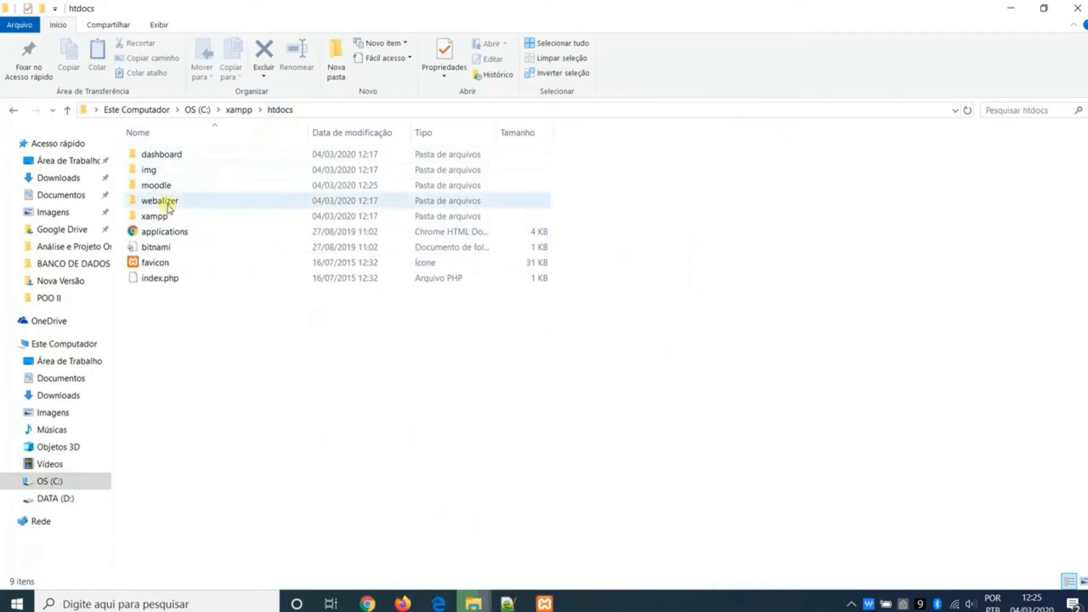
# - Switch to Chrome to show the localhost/moodle address, then check the moodle folder copy in File Explorer
pyautogui.click(374, 602)
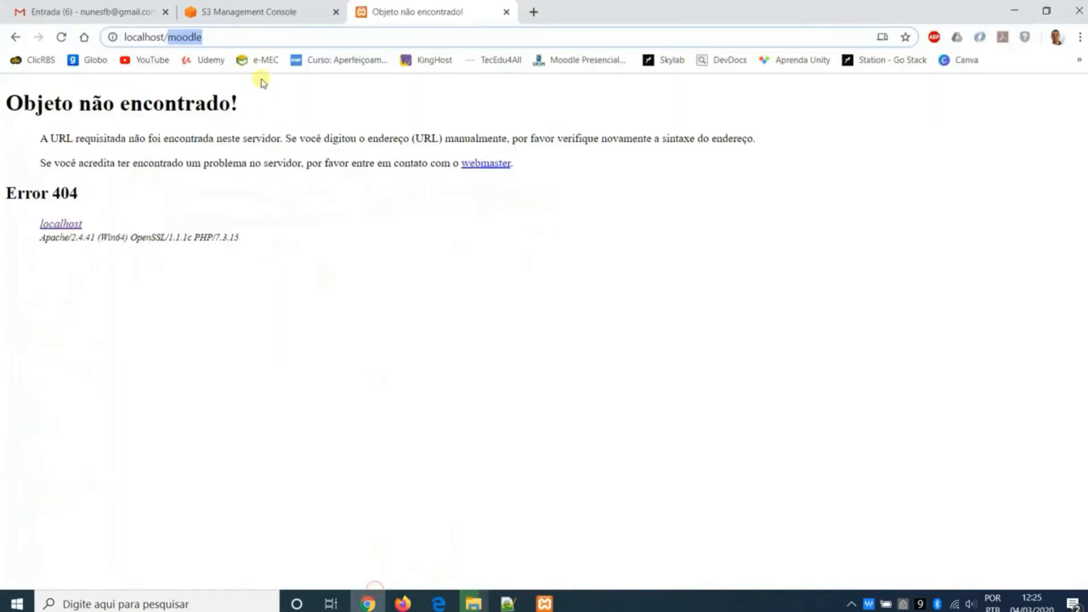
pyautogui.click(261, 35)
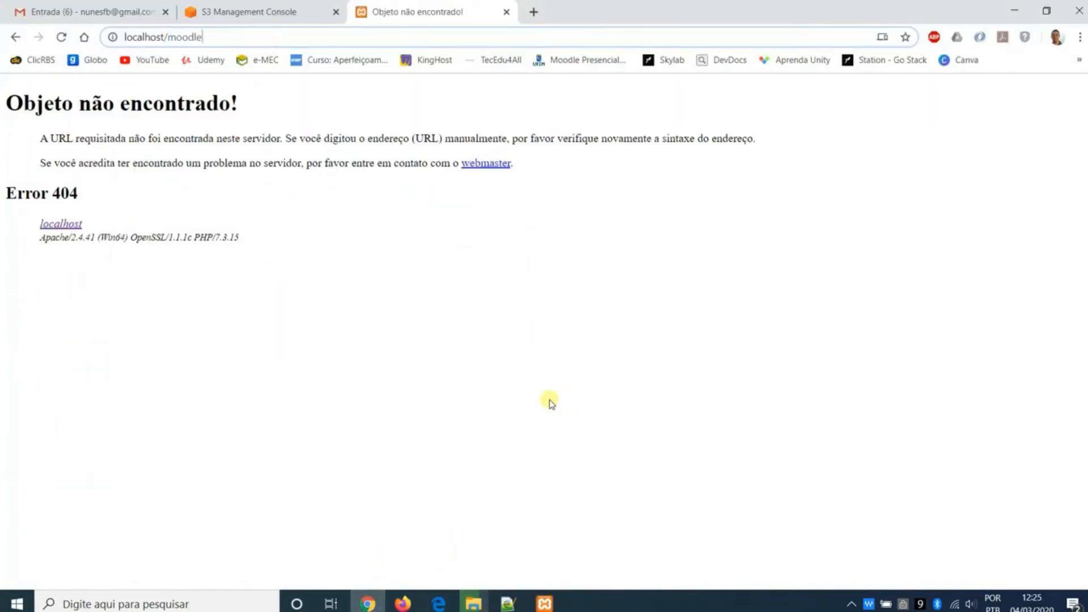
pyautogui.click(475, 602)
pyautogui.click(572, 544)
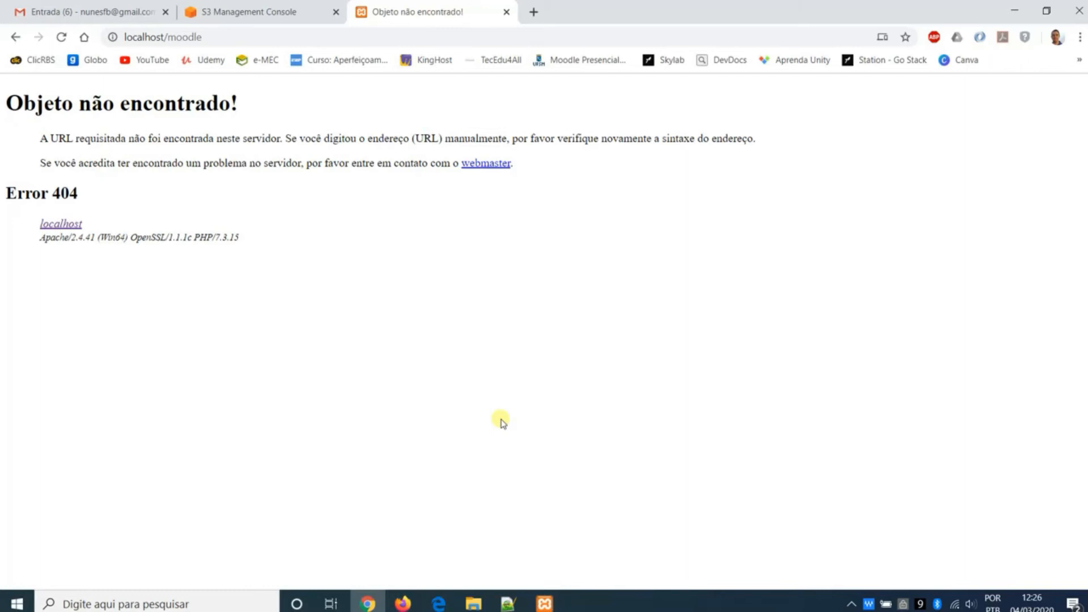
# - Search Windows for pg, launch pgAdmin 4 and unlock the saved passwords with the master password
pyautogui.press('super')
pyautogui.write('pg')
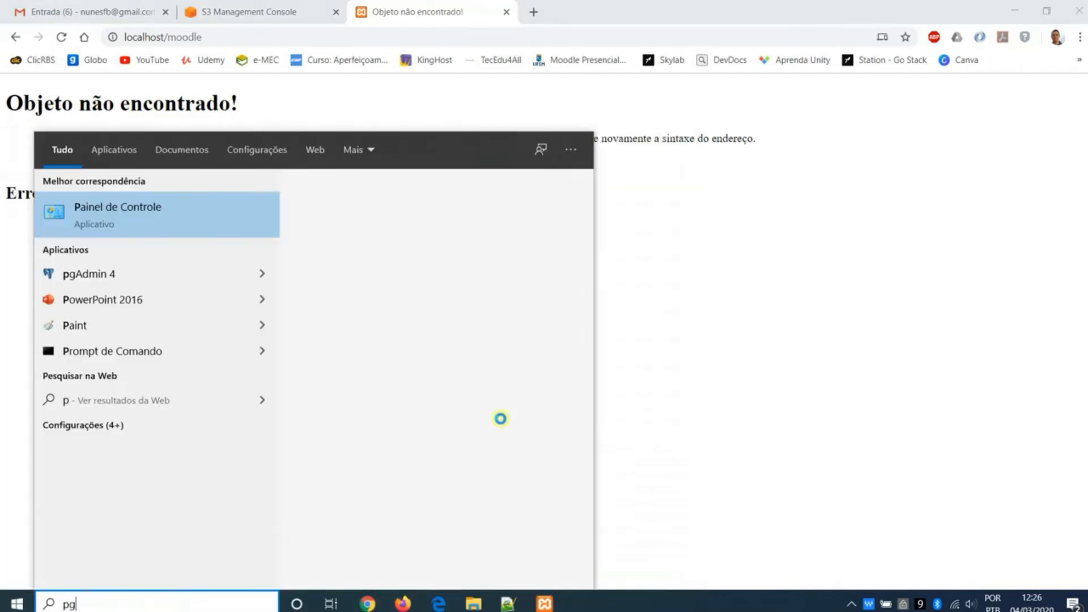
pyautogui.click(225, 229)
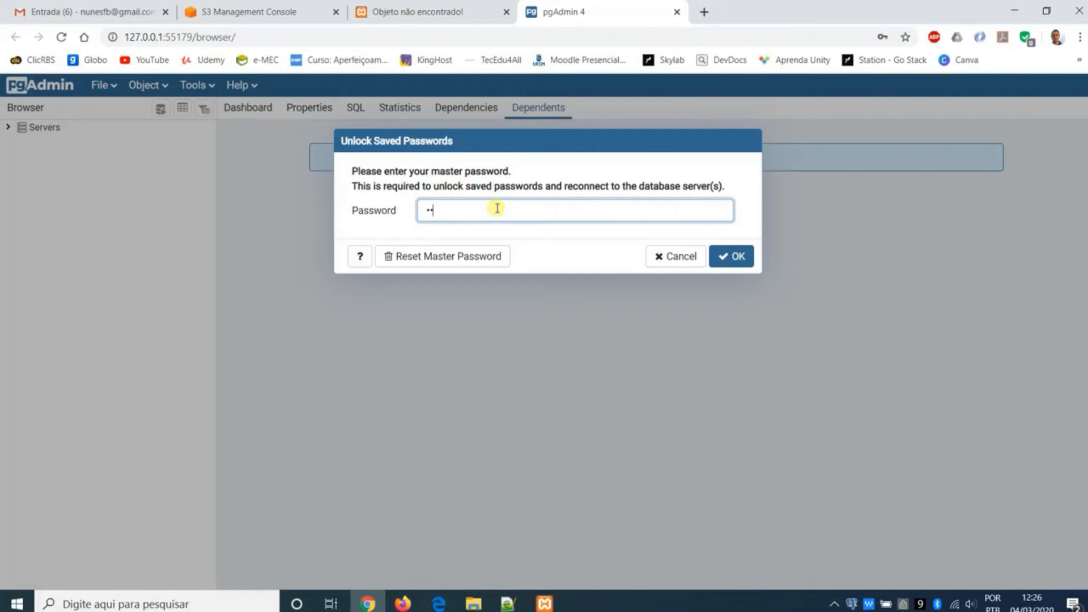
pyautogui.press('Return')
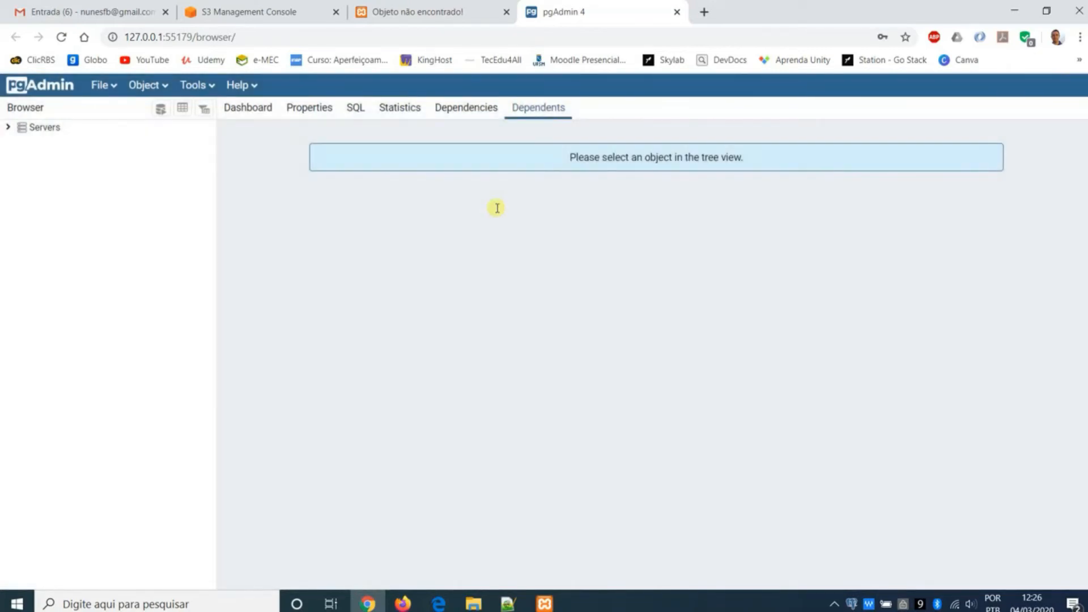
# - Connect to the PostgreSQL 11 server with the postgres user's password, declining the browser's offer to save the earlier password
pyautogui.click(44, 130)
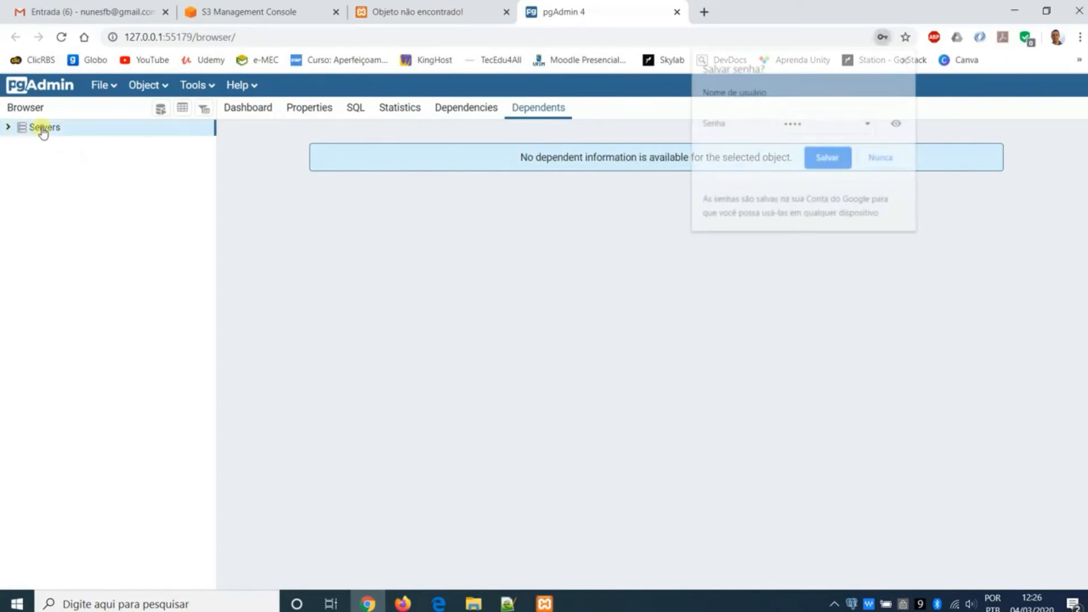
pyautogui.doubleClick(43, 128)
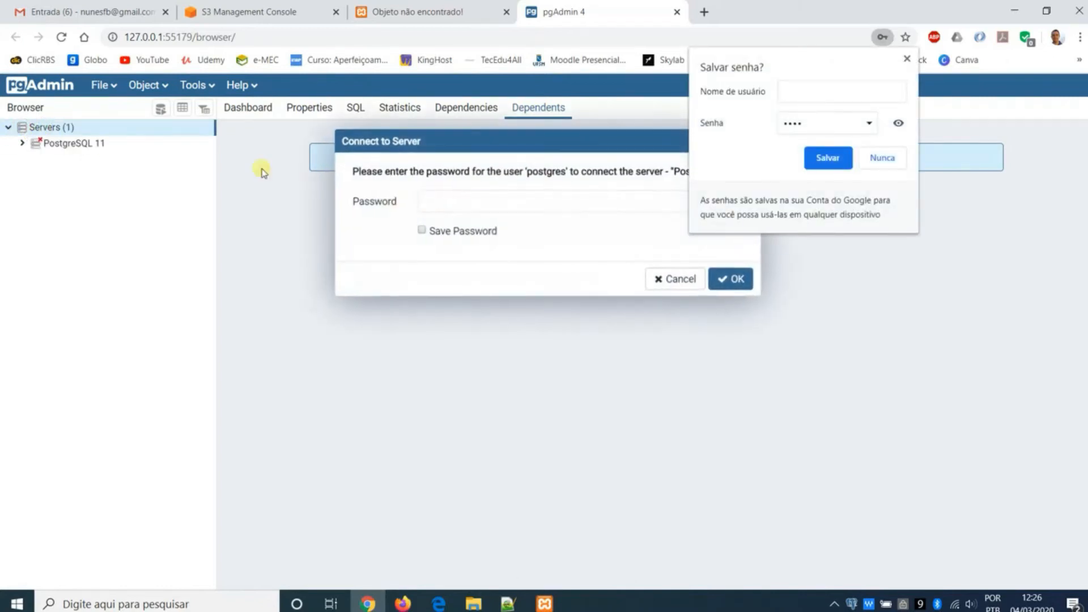
pyautogui.click(882, 159)
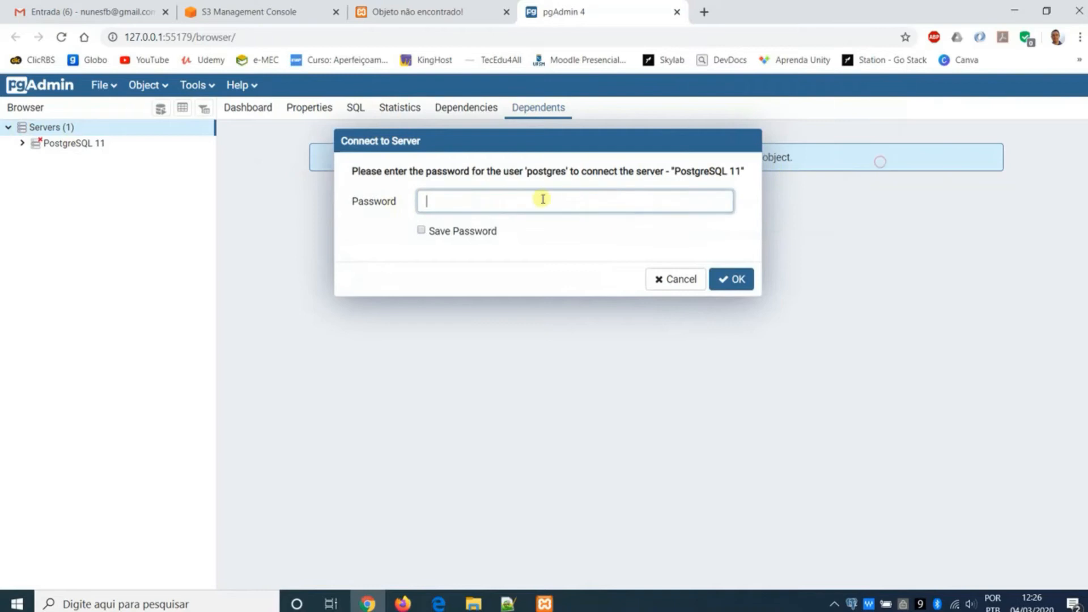
pyautogui.write('••')
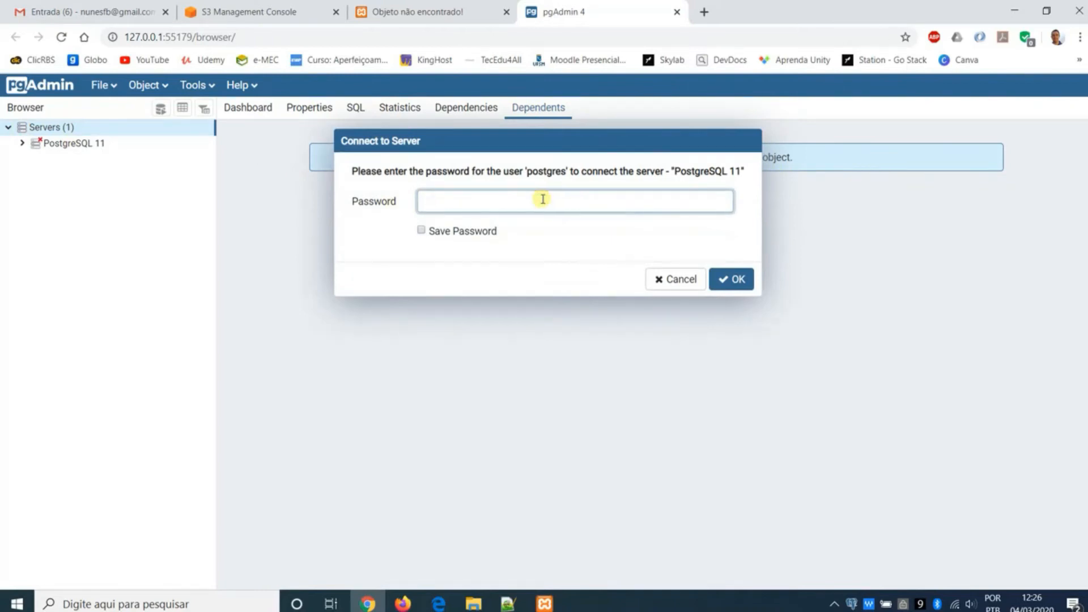
pyautogui.press('Return')
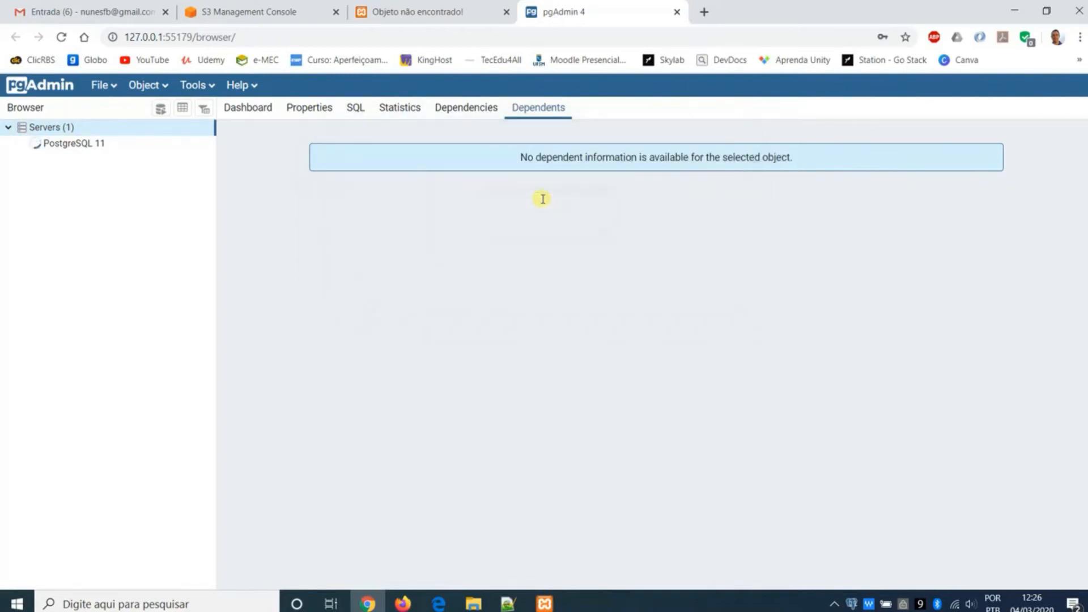
# - Drop the existing moodle database, accept the browser's offer to save the password, and collapse the postgis_30_sample database
pyautogui.click(51, 205)
pyautogui.rightClick(89, 206)
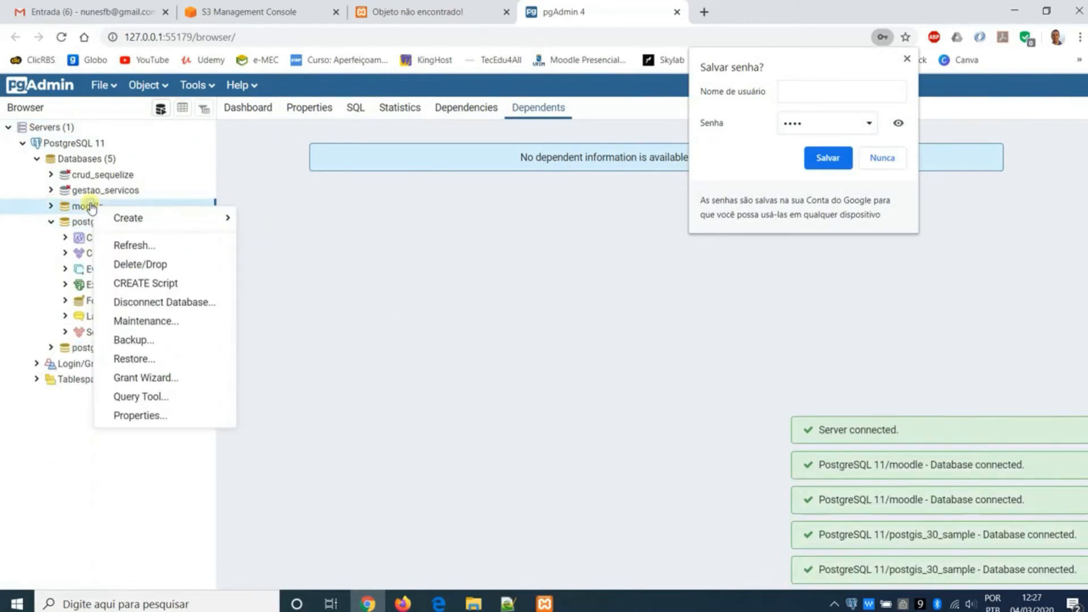
pyautogui.click(152, 263)
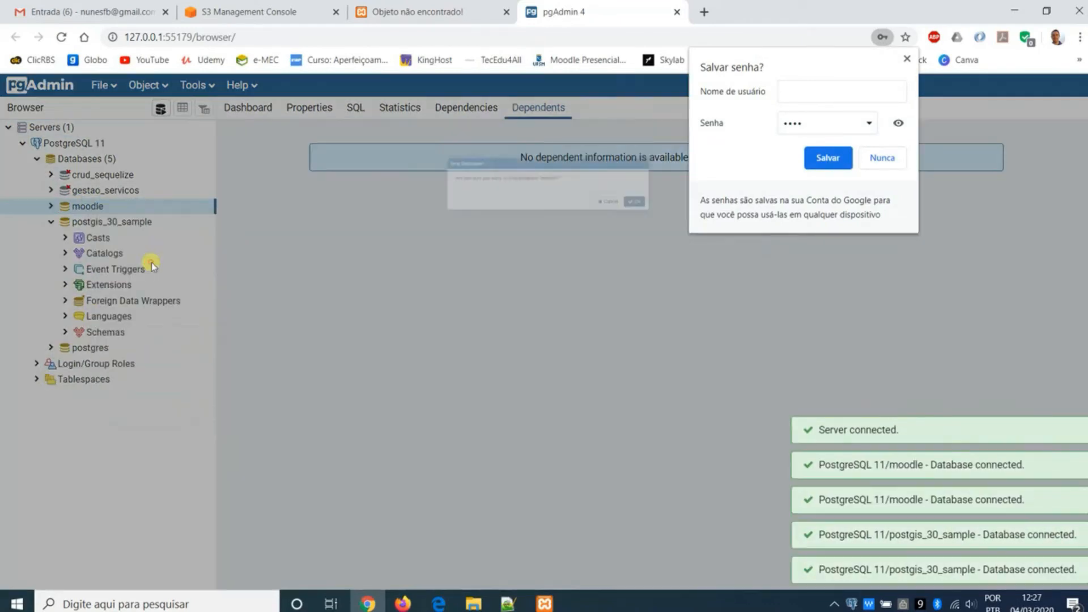
pyautogui.click(828, 159)
pyautogui.click(747, 224)
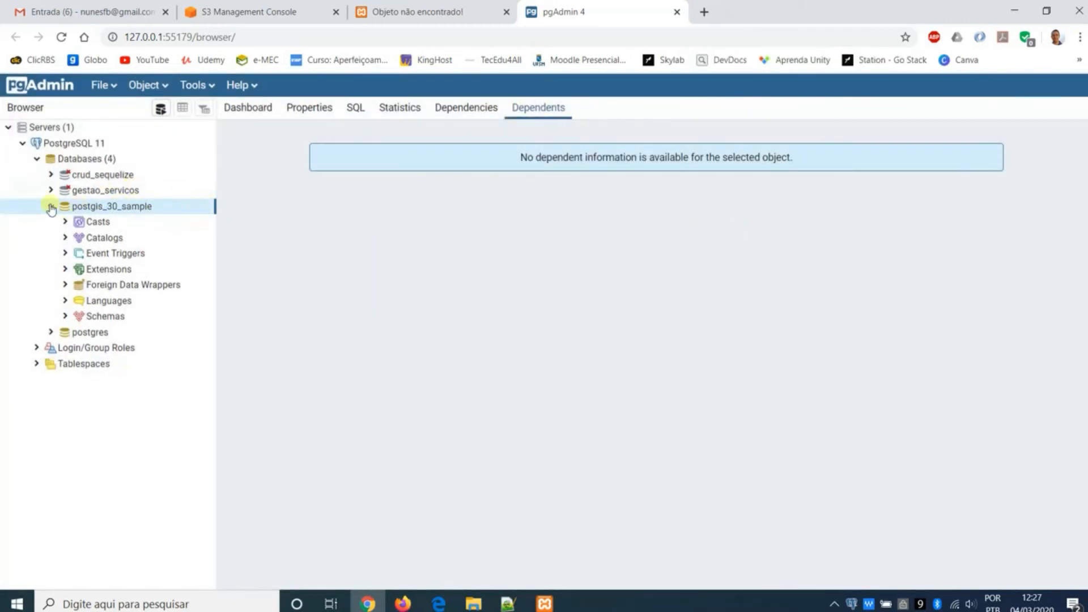
pyautogui.click(51, 206)
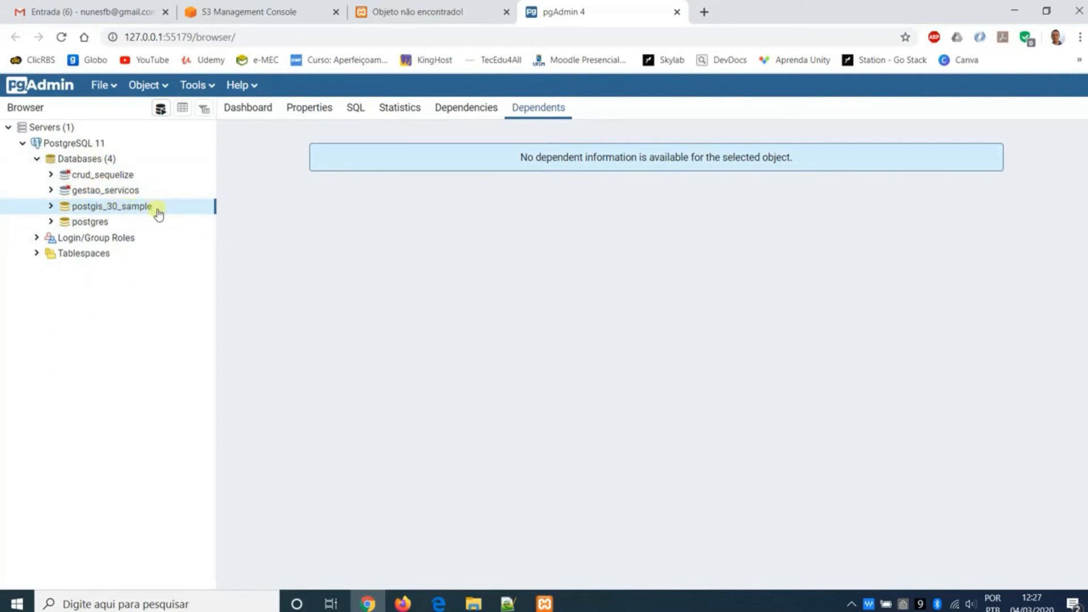
# - Start creating a new database named moodle on the PostgreSQL 11 server
pyautogui.click(85, 221)
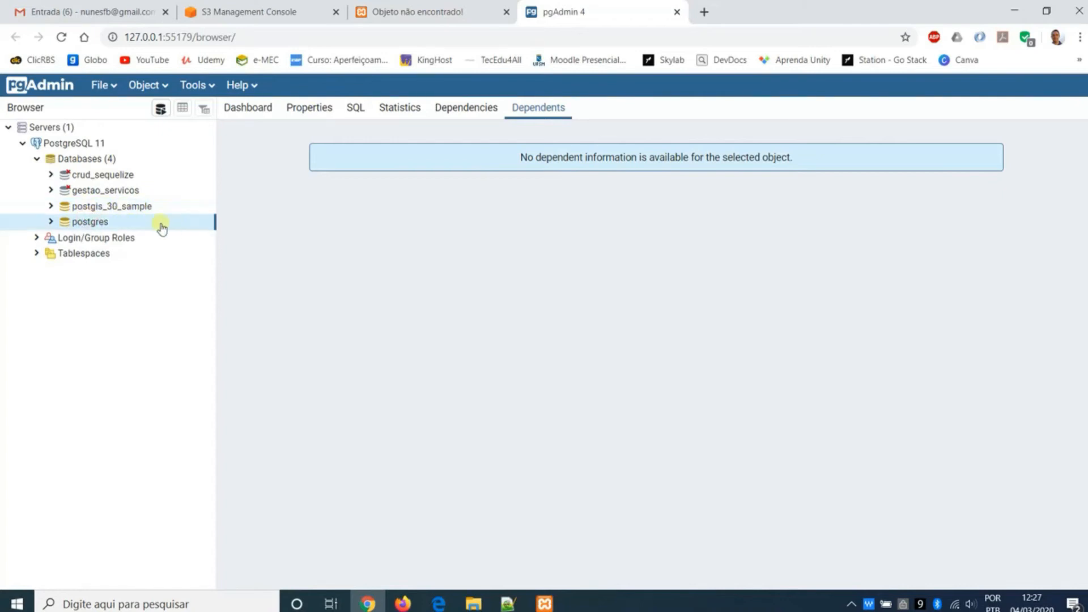
pyautogui.click(91, 161)
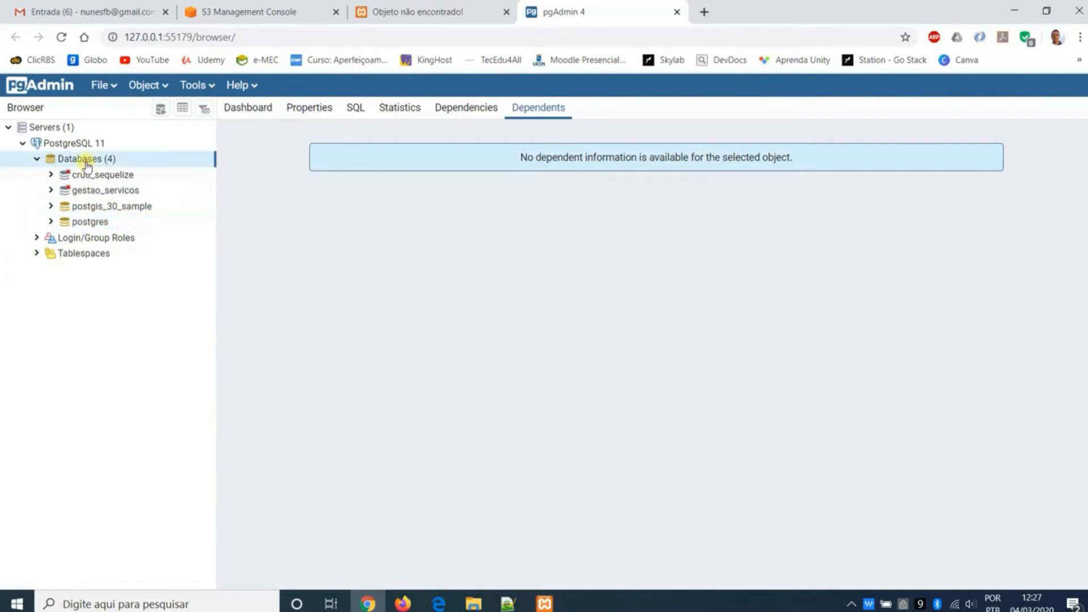
pyautogui.rightClick(95, 165)
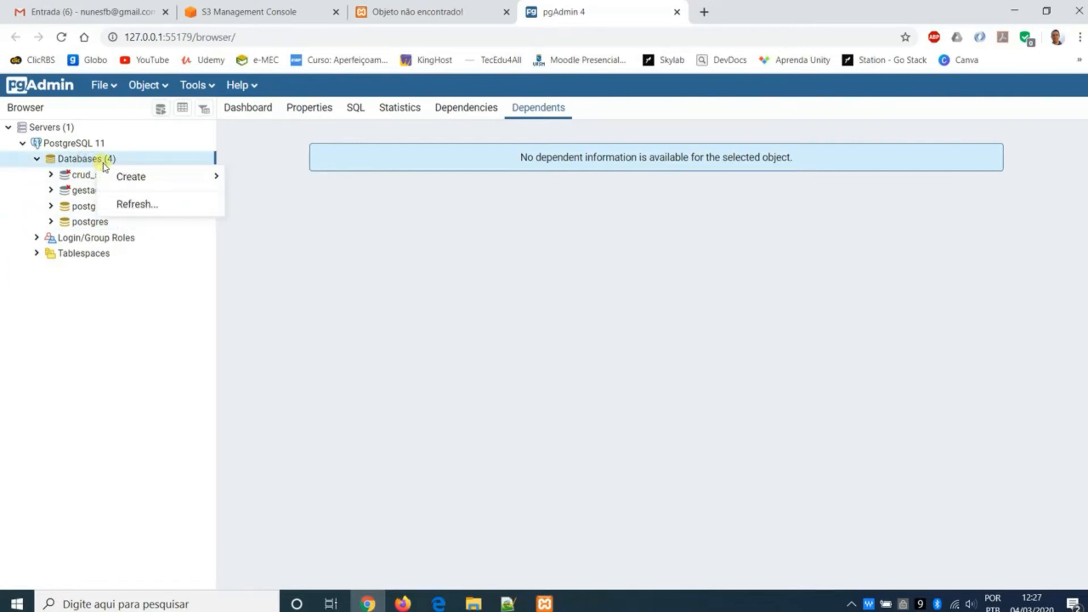
pyautogui.moveTo(152, 183)
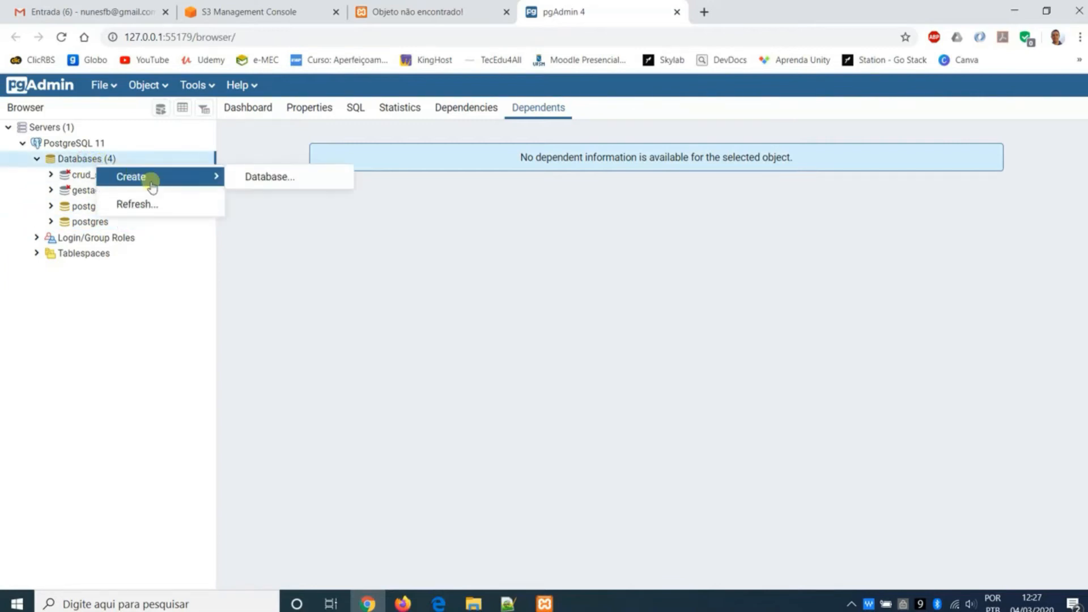
pyautogui.click(252, 185)
pyautogui.click(515, 171)
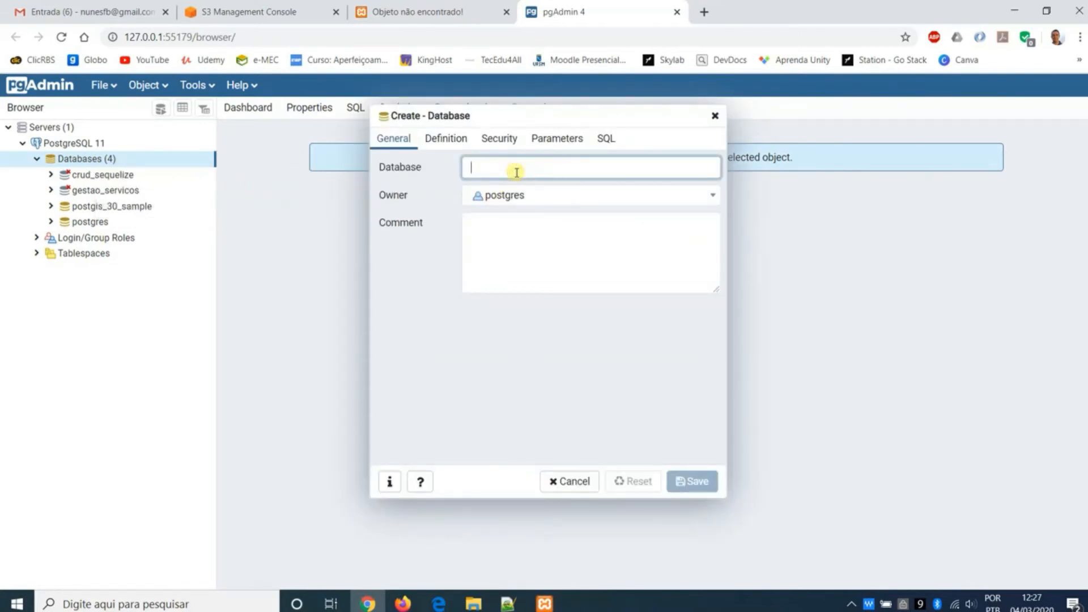
pyautogui.write('moodle')
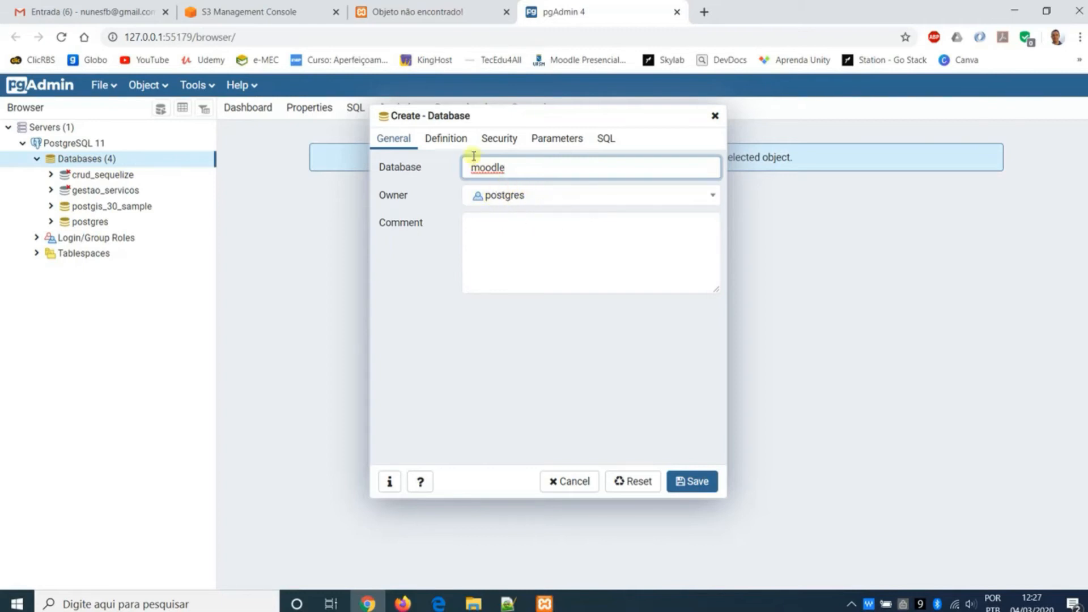
# - Define the database with tablespace pg_default and Portuguese_Brazil.1252 as collation and character type, save it, and open it in the browser tree
pyautogui.click(459, 142)
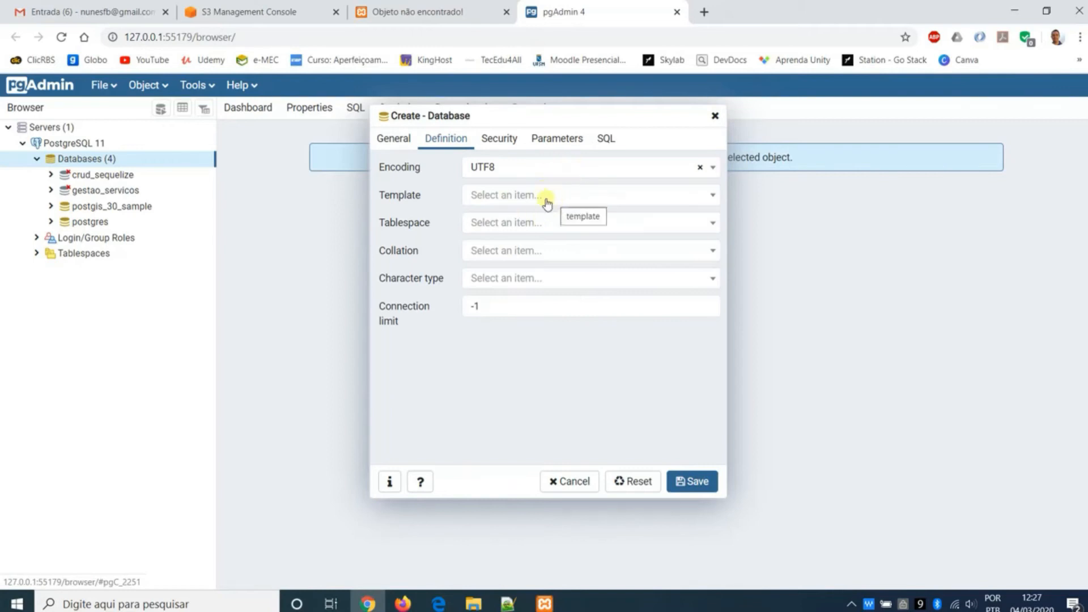
pyautogui.click(537, 223)
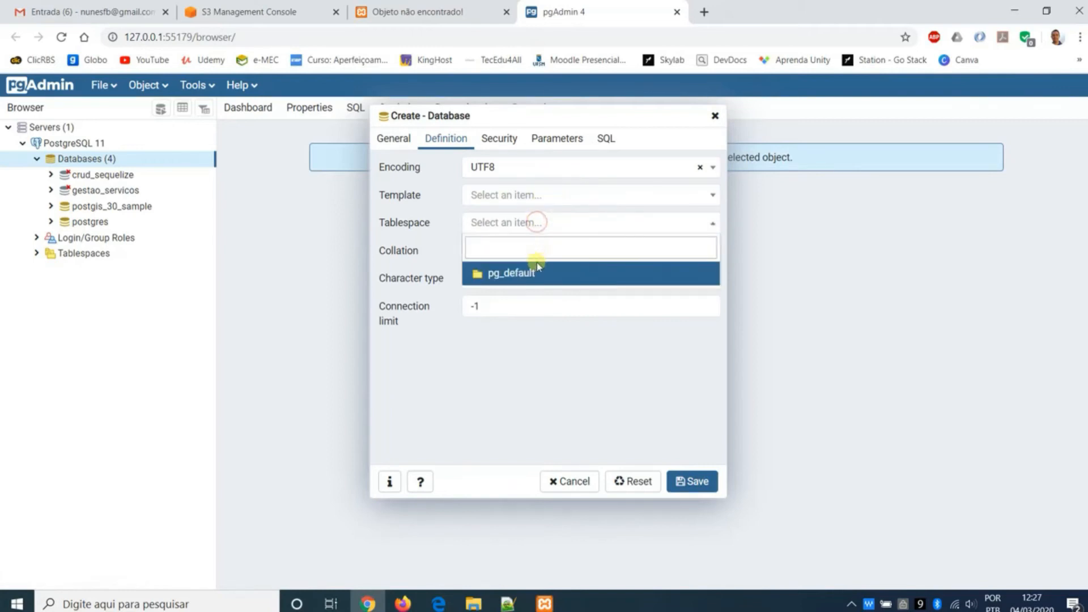
pyautogui.click(536, 273)
pyautogui.click(536, 253)
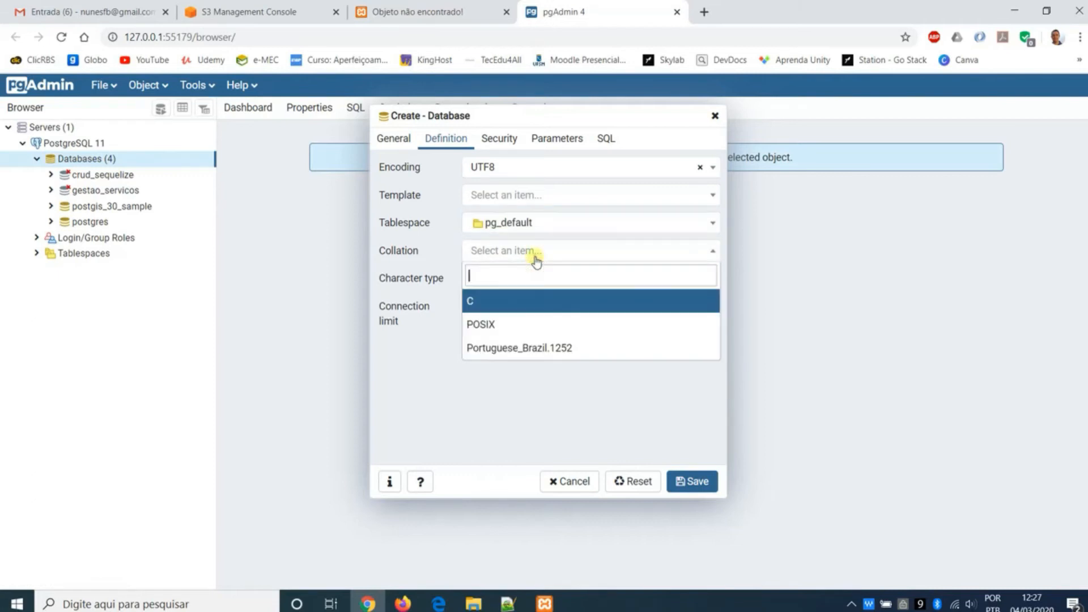
pyautogui.click(538, 349)
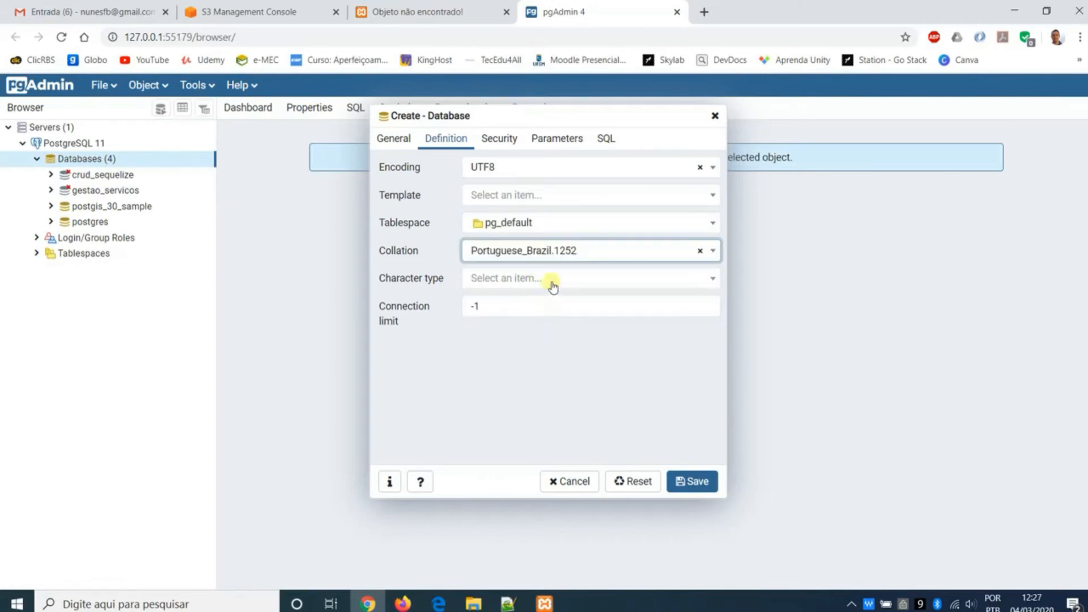
pyautogui.click(550, 280)
pyautogui.click(555, 371)
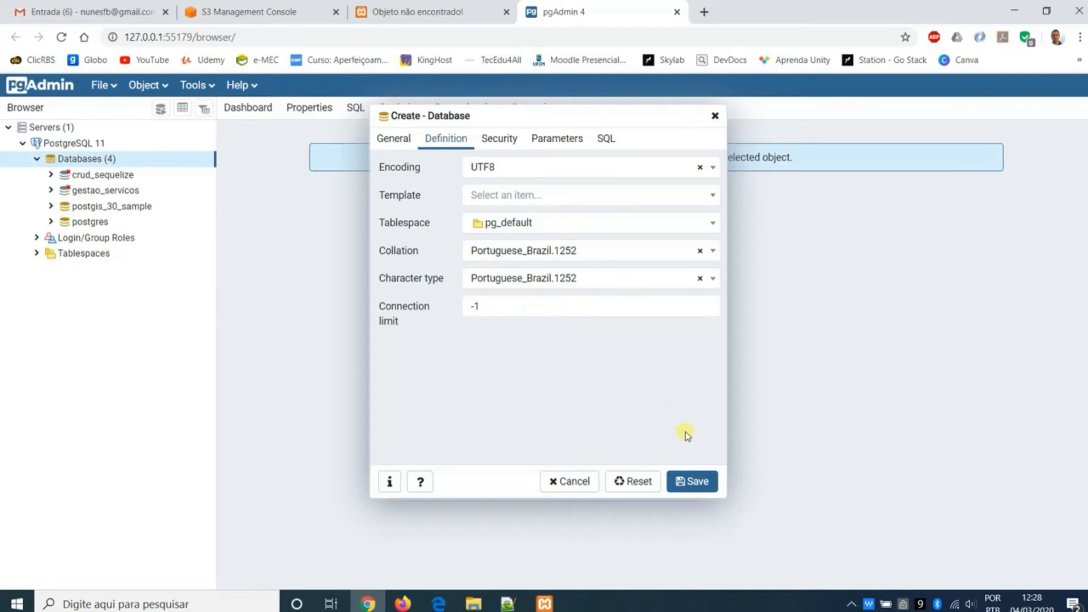
pyautogui.click(693, 475)
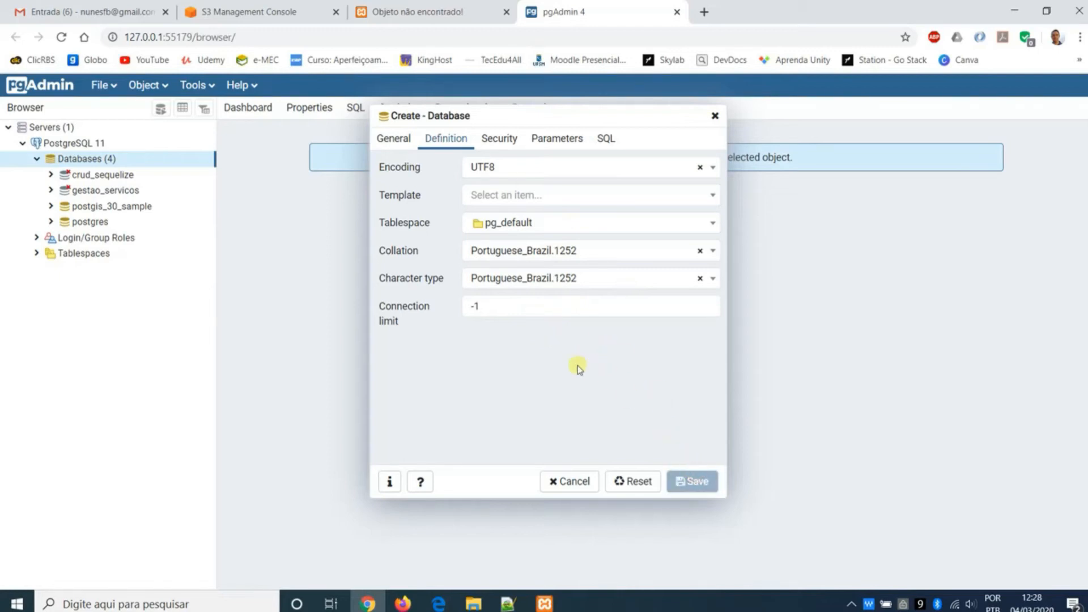
pyautogui.click(102, 207)
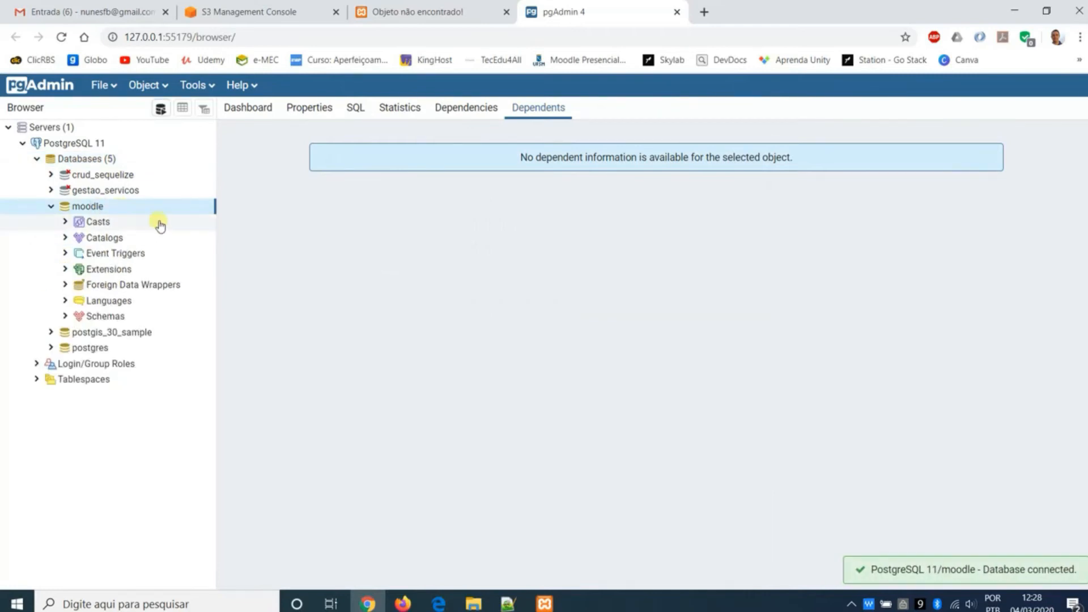
# - Check the moodle folder in htdocs in File Explorer, then load localhost/moodle again in Chrome to launch the Moodle installer
pyautogui.moveTo(474, 602)
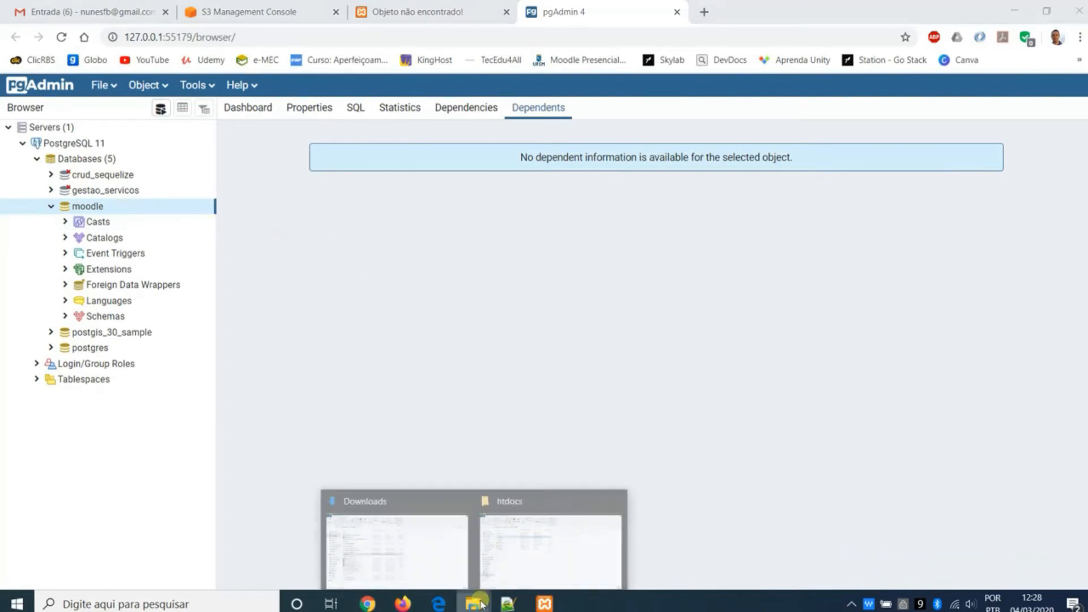
pyautogui.click(521, 556)
pyautogui.click(413, 332)
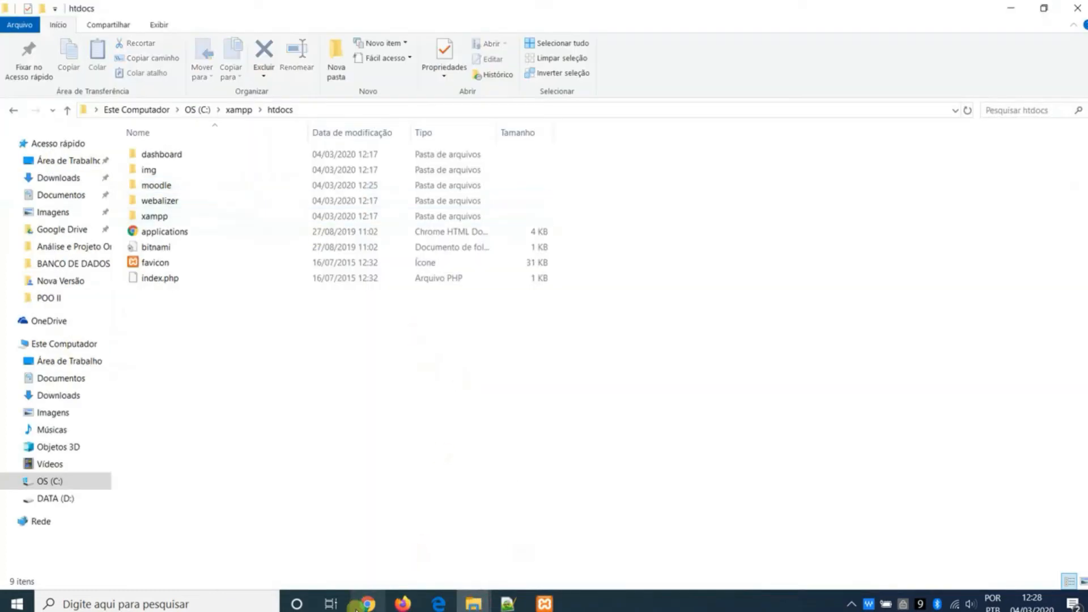
pyautogui.click(368, 603)
pyautogui.click(394, 14)
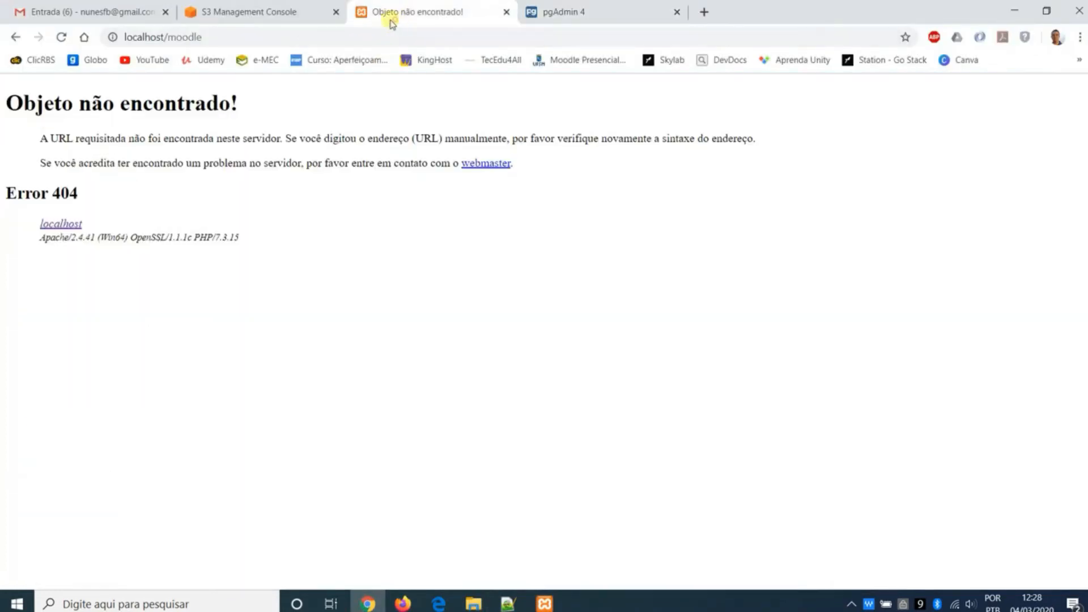
pyautogui.click(299, 37)
pyautogui.press('Return')
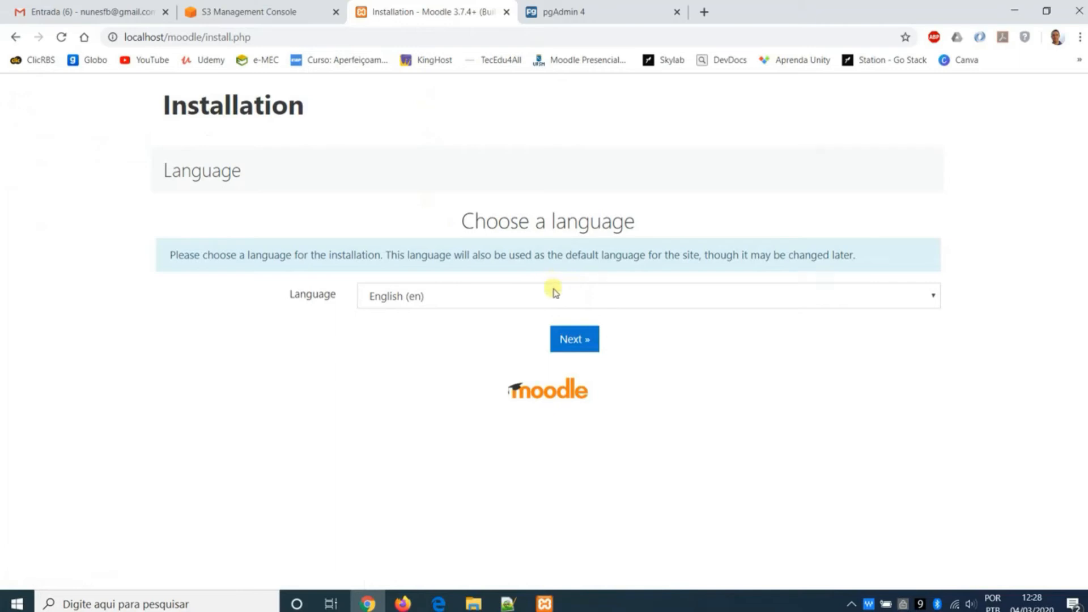
# - Set the Moodle installation language to Português - Brasil (pt_br) and continue to the paths page
pyautogui.click(554, 292)
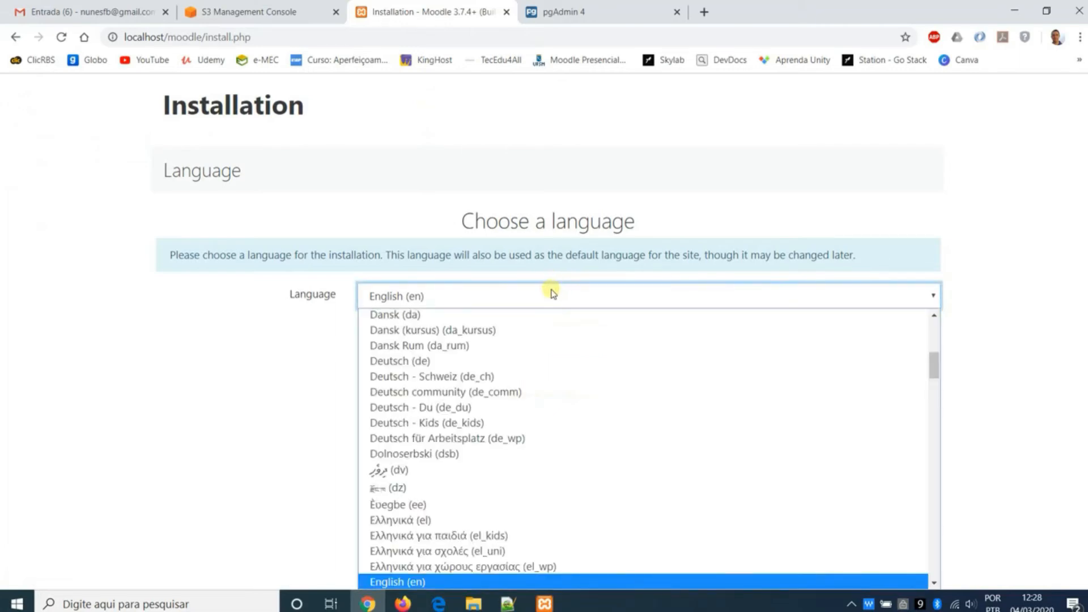
pyautogui.scroll(-5, 570, 371)
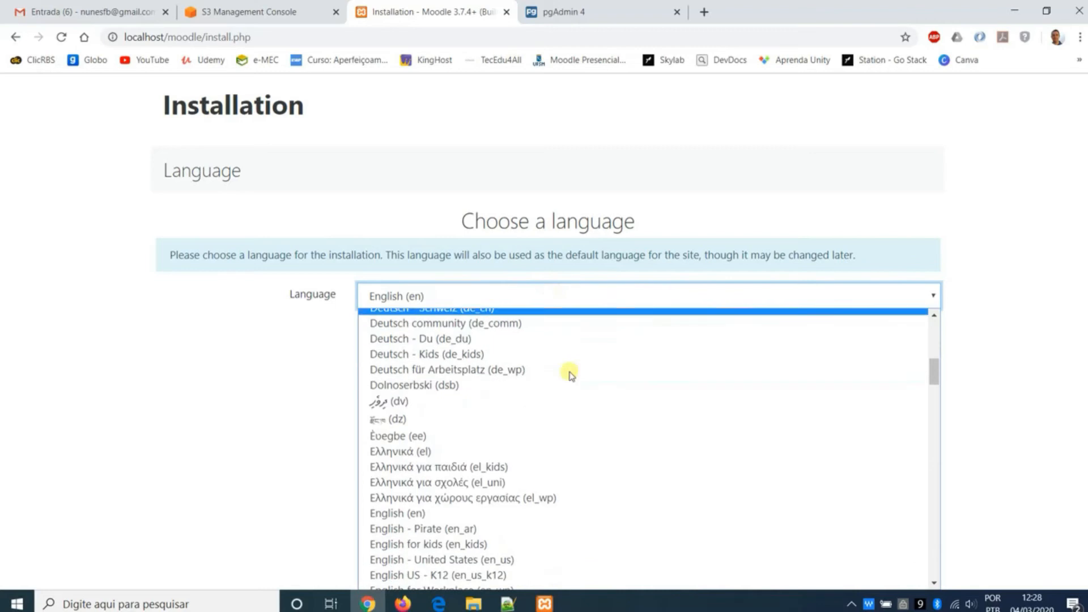
pyautogui.scroll(-5, 570, 371)
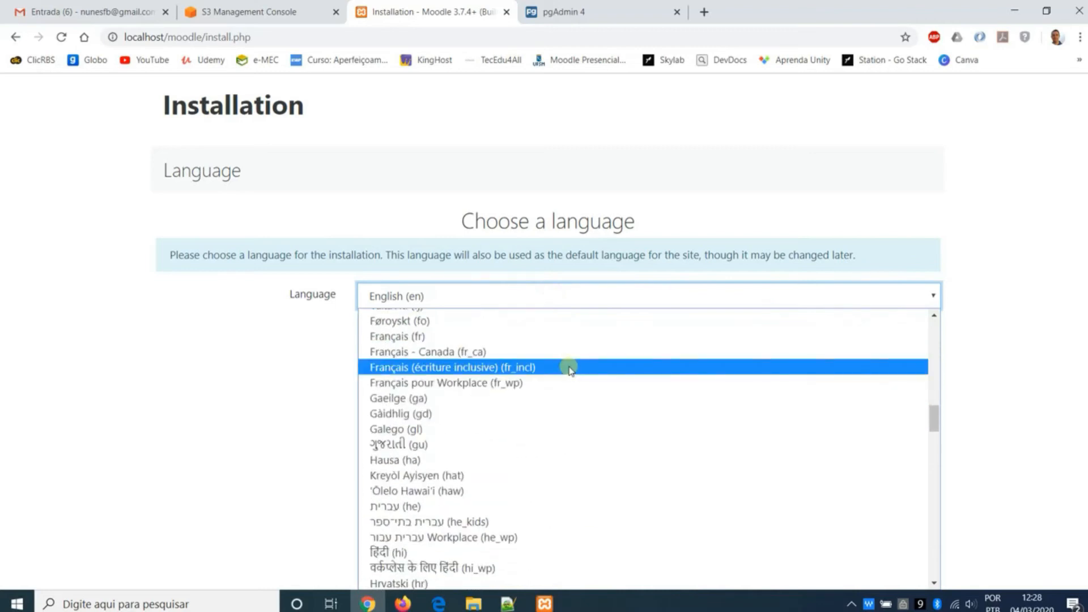
pyautogui.press('p')
pyautogui.scroll(-3, 567, 370)
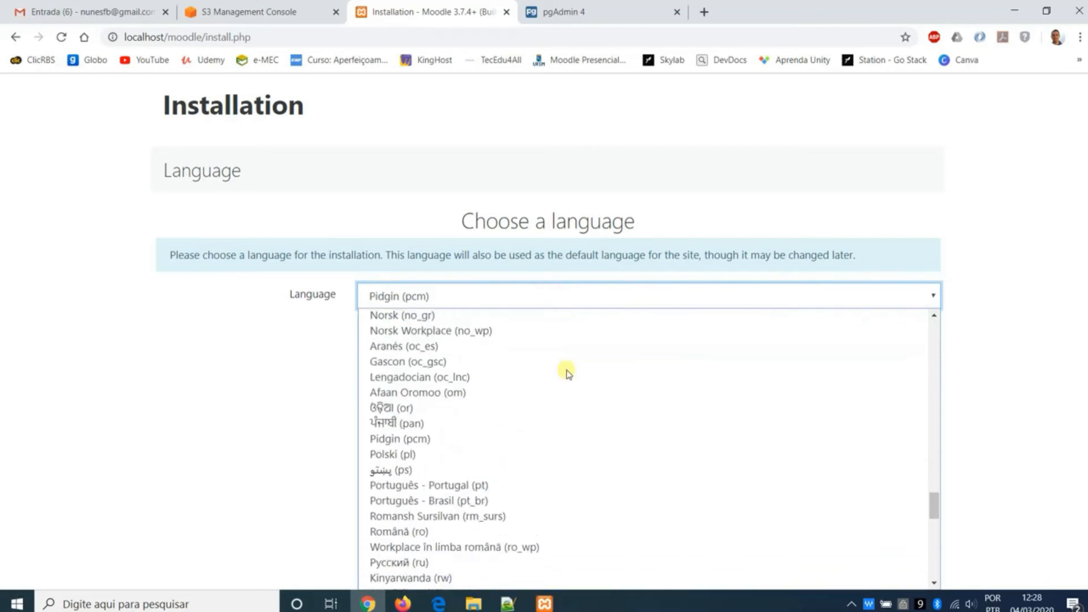
pyautogui.click(543, 500)
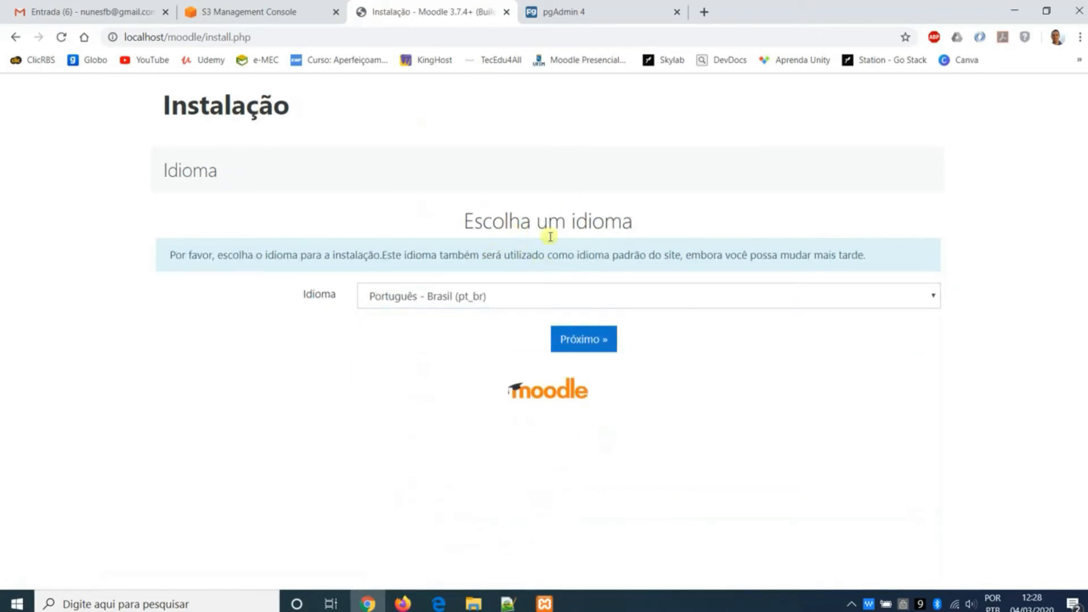
pyautogui.click(604, 342)
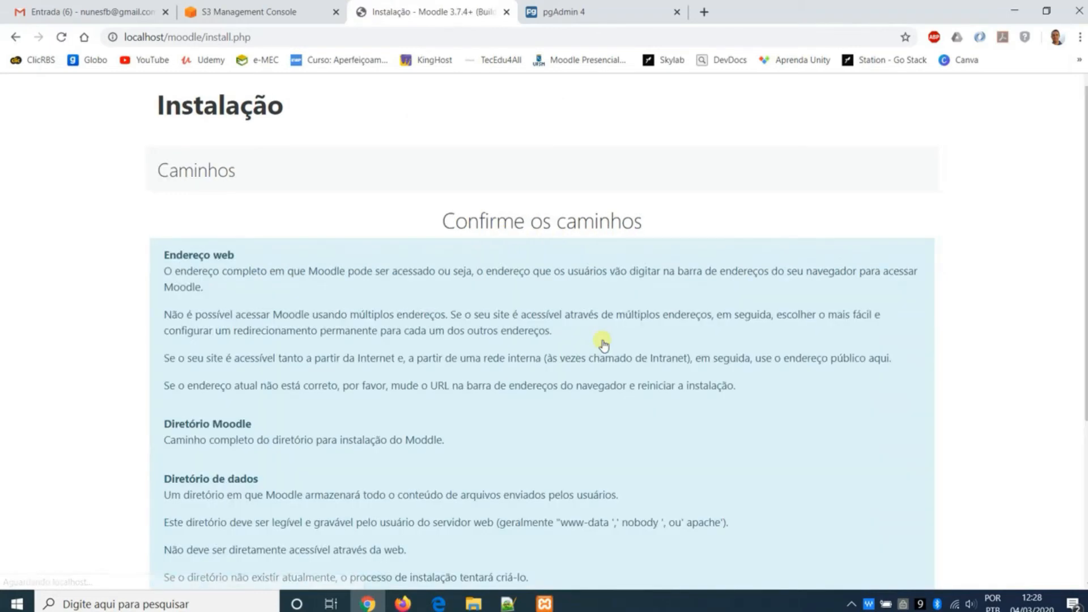
# - Review the data directory requirements on the paths page, keep C:\xampp\moodledata as the data directory, and continue the installation
pyautogui.scroll(-2, 602, 343)
pyautogui.scroll(-2, 602, 343)
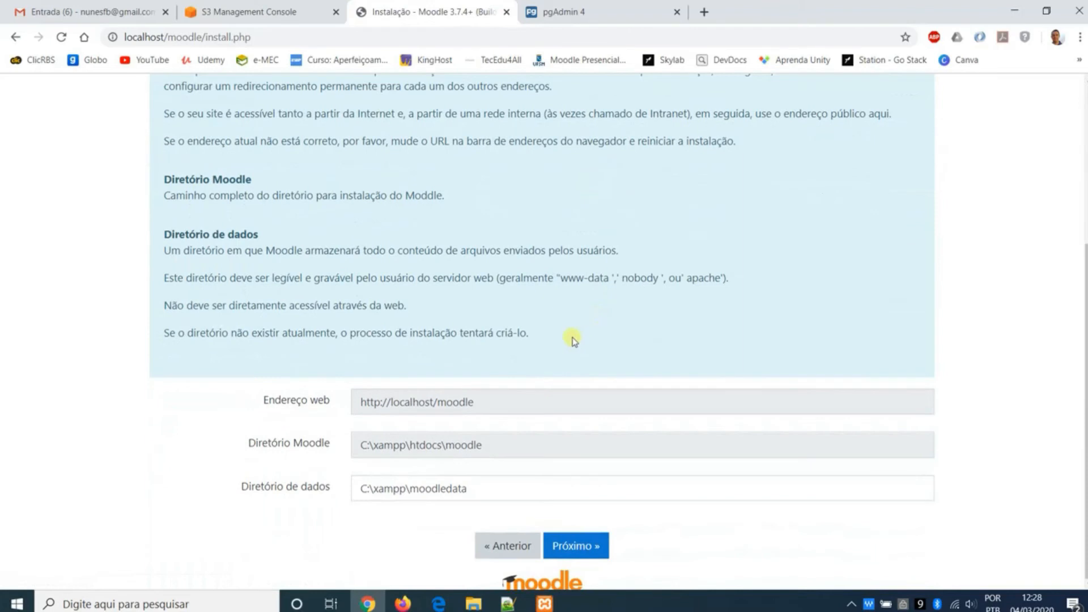
pyautogui.click(411, 483)
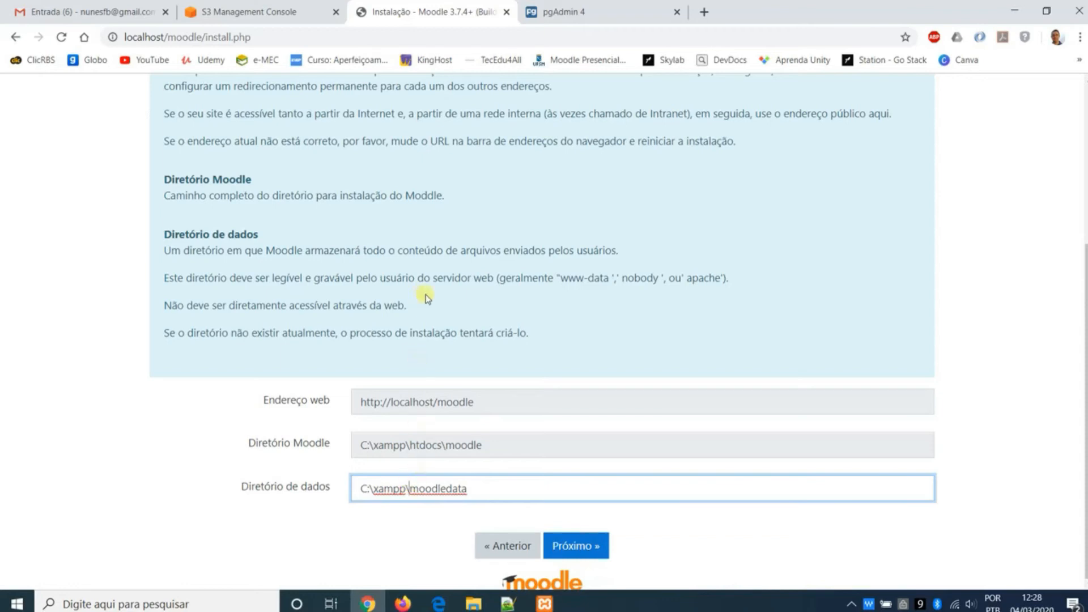
pyautogui.moveTo(215, 306); pyautogui.dragTo(422, 309)
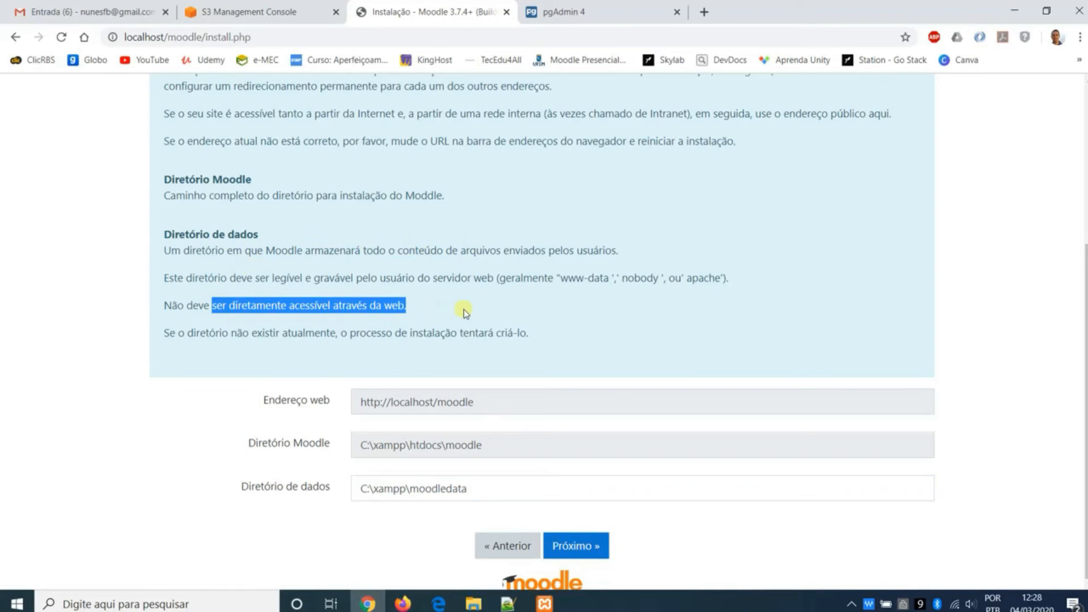
pyautogui.click(385, 485)
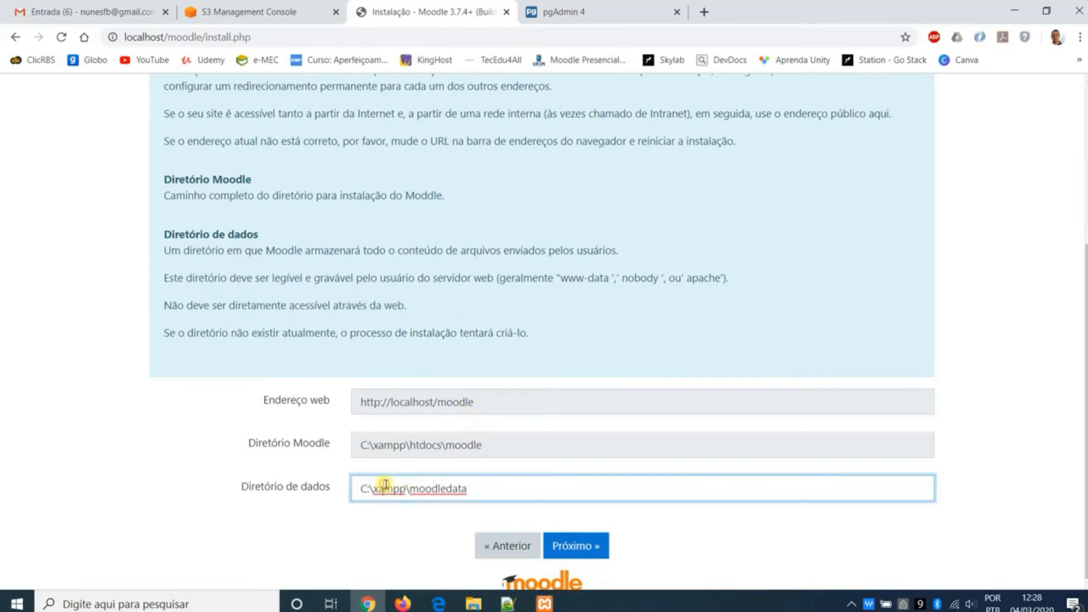
pyautogui.moveTo(407, 487); pyautogui.dragTo(478, 487)
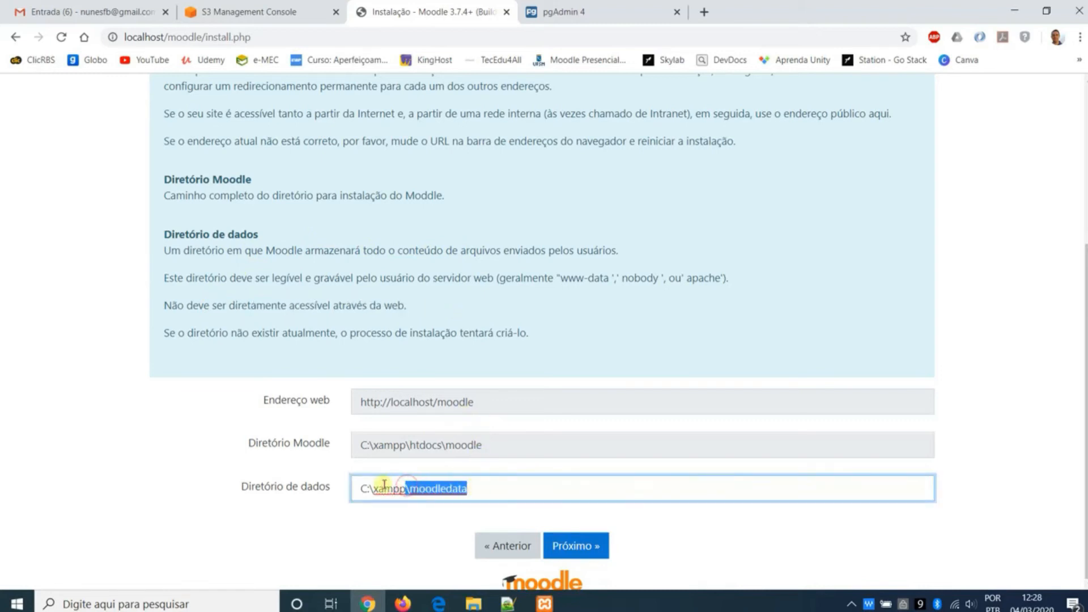
pyautogui.click(429, 484)
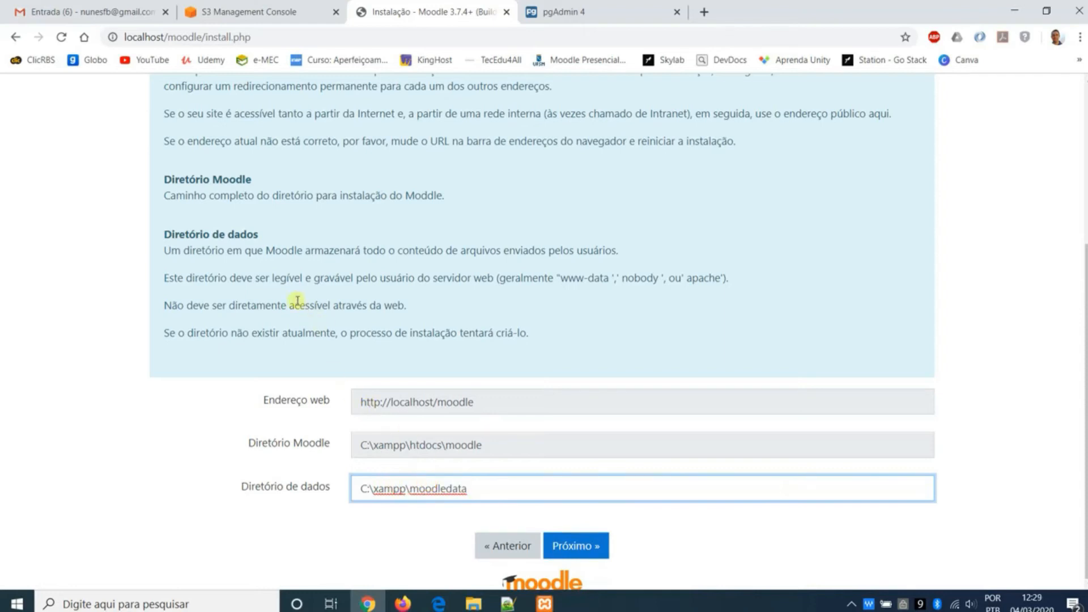
pyautogui.moveTo(297, 301); pyautogui.dragTo(399, 305)
pyautogui.click(510, 485)
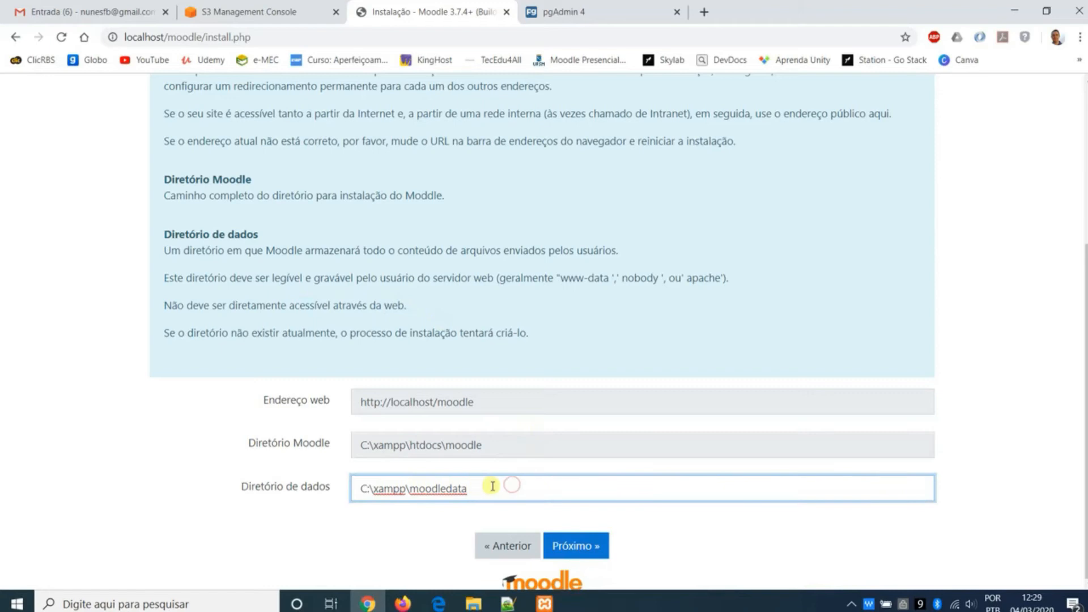
pyautogui.click(577, 545)
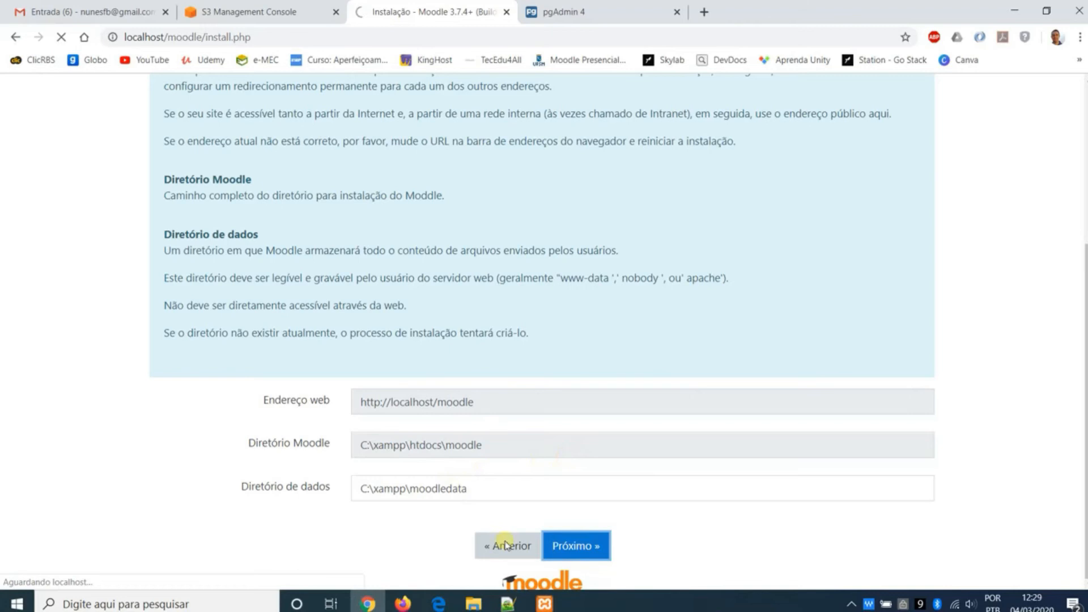
# - Switch to File Explorer and inspect the moodledata folder inside C:\xampp, returning to the xampp folder
pyautogui.moveTo(483, 603)
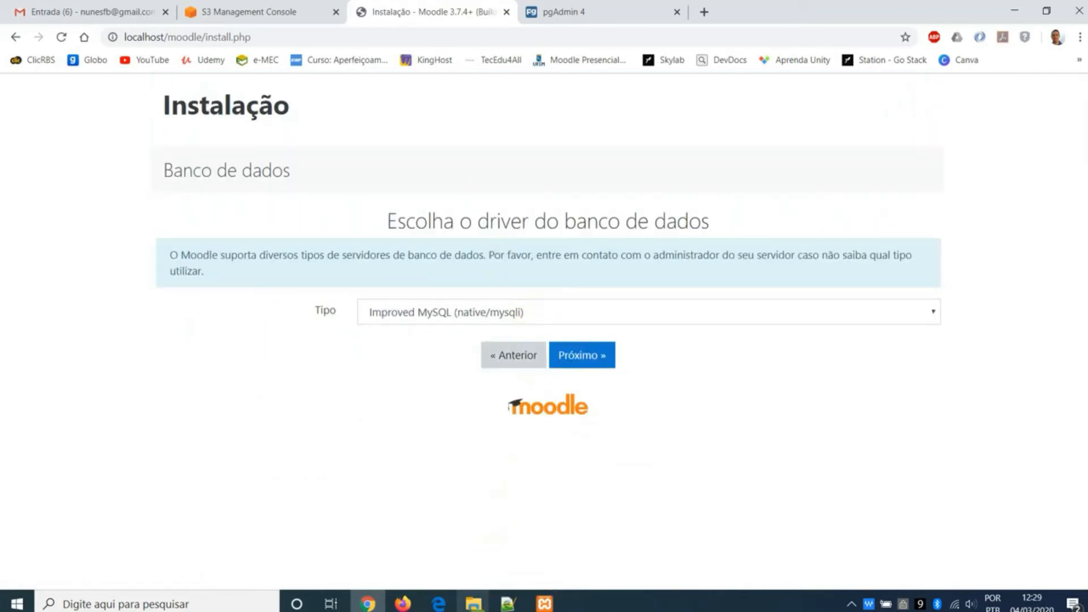
pyautogui.click(538, 532)
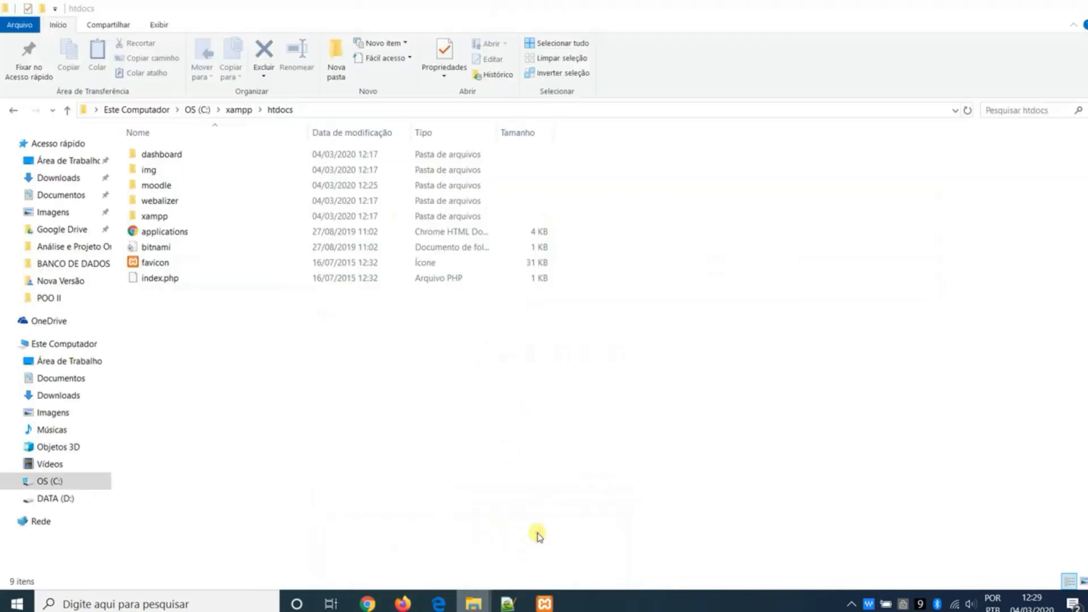
pyautogui.click(238, 110)
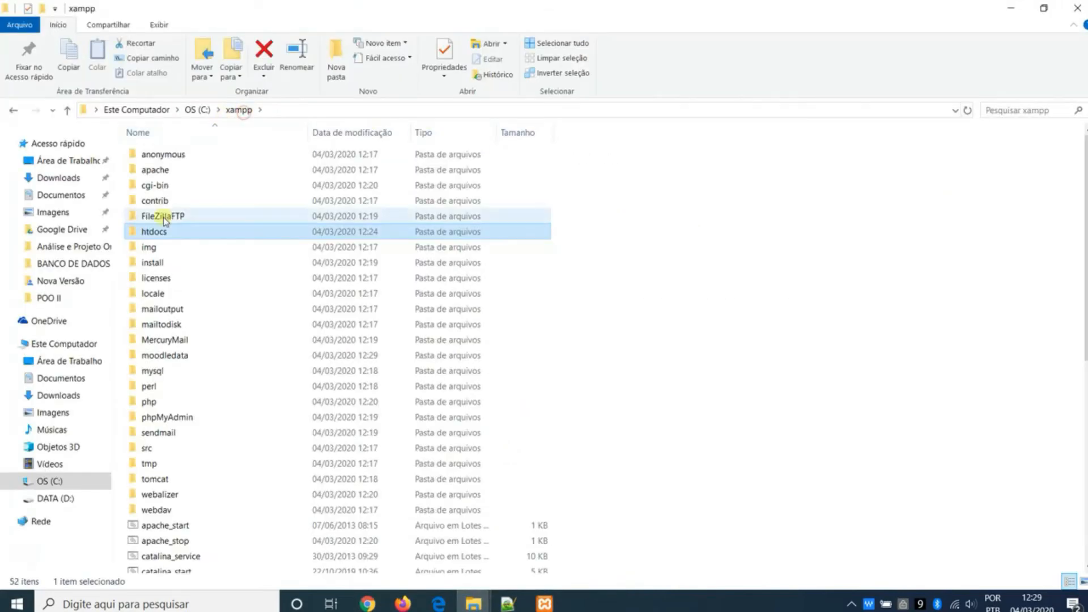
pyautogui.doubleClick(209, 354)
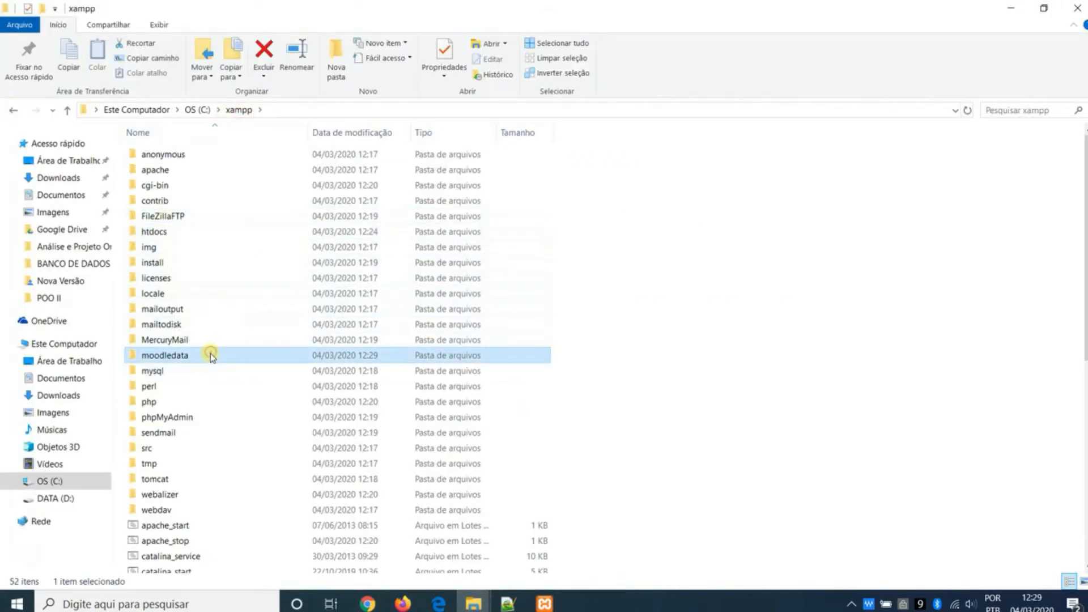
pyautogui.click(239, 110)
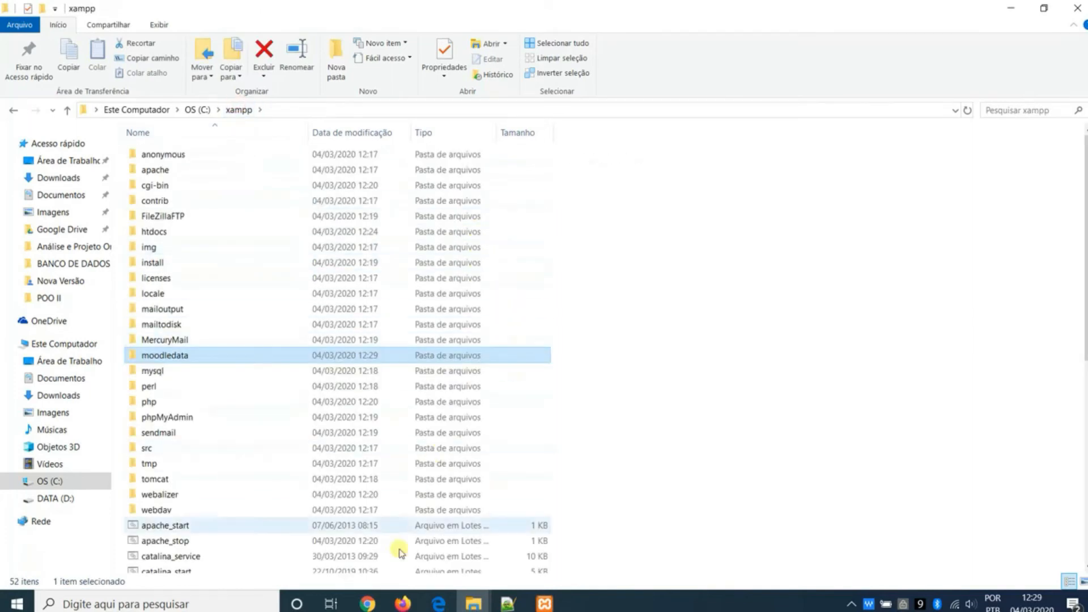
# - Back in Chrome, choose PostgreSQL (native/pgsql) as the database driver and continue to the database settings
pyautogui.click(367, 604)
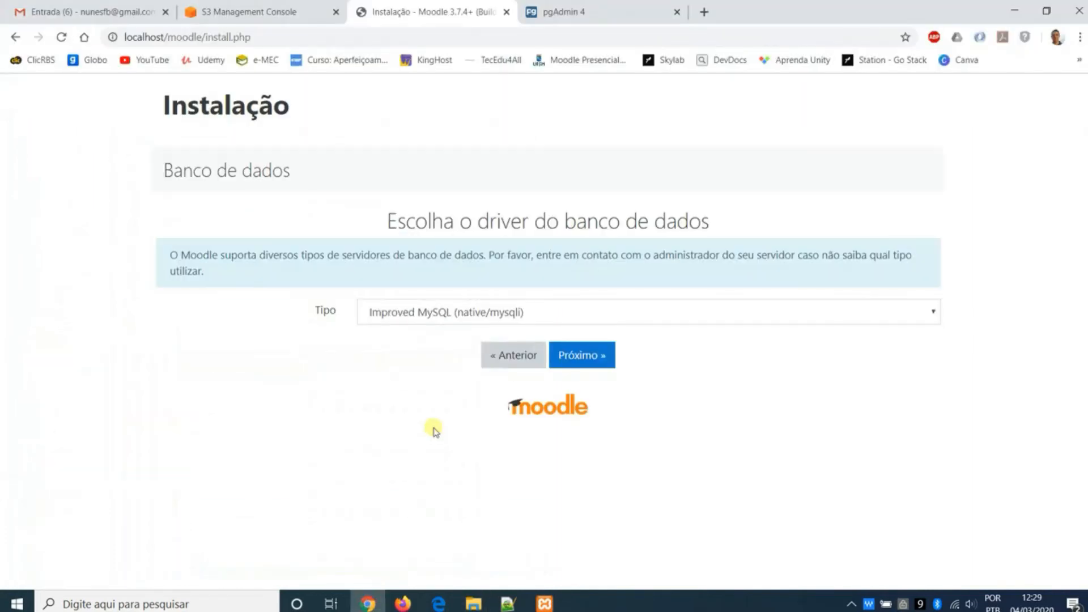
pyautogui.click(439, 314)
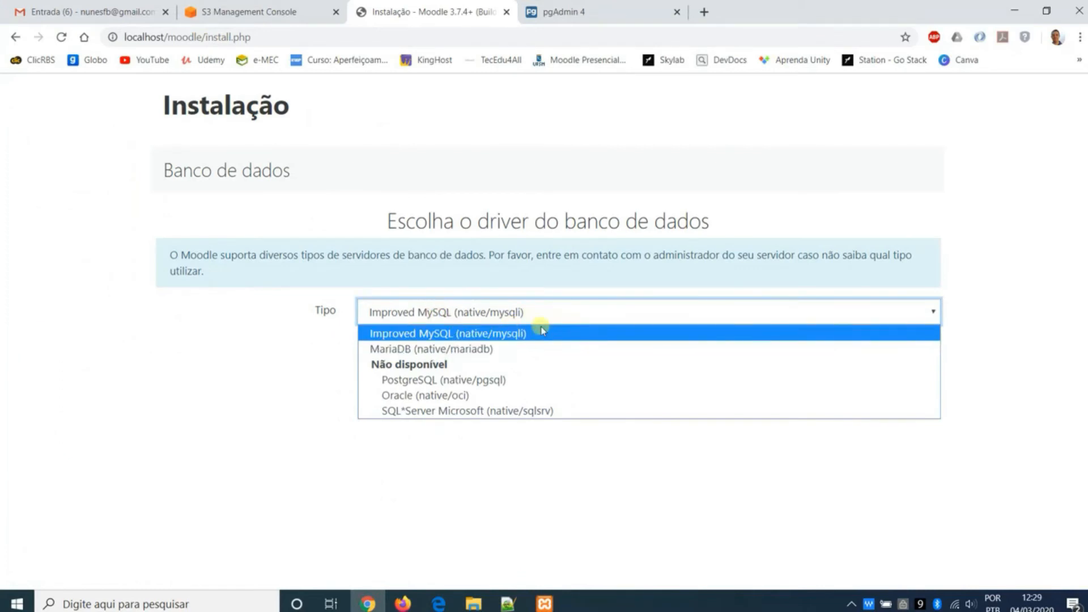
pyautogui.click(563, 381)
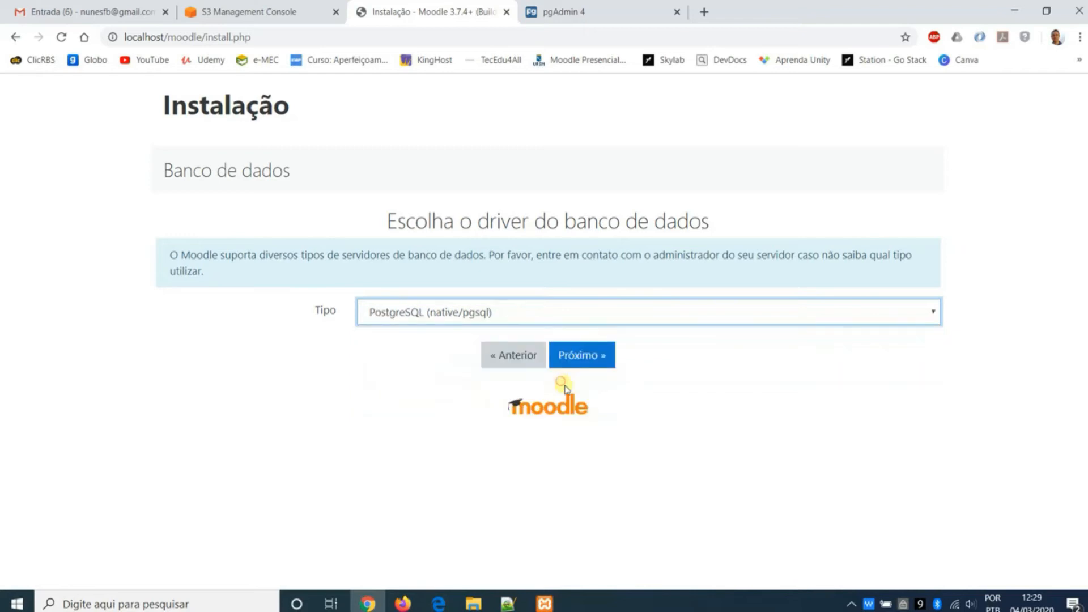
pyautogui.click(603, 361)
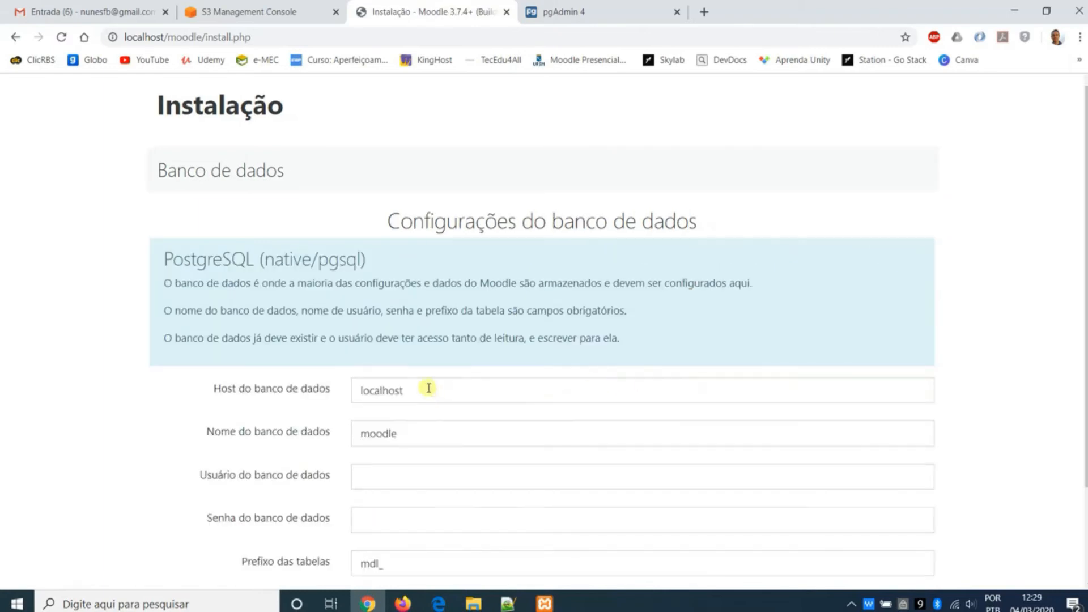
# - Check the database host and name in the installer, comparing the name with the moodle database in pgAdmin
pyautogui.doubleClick(423, 390)
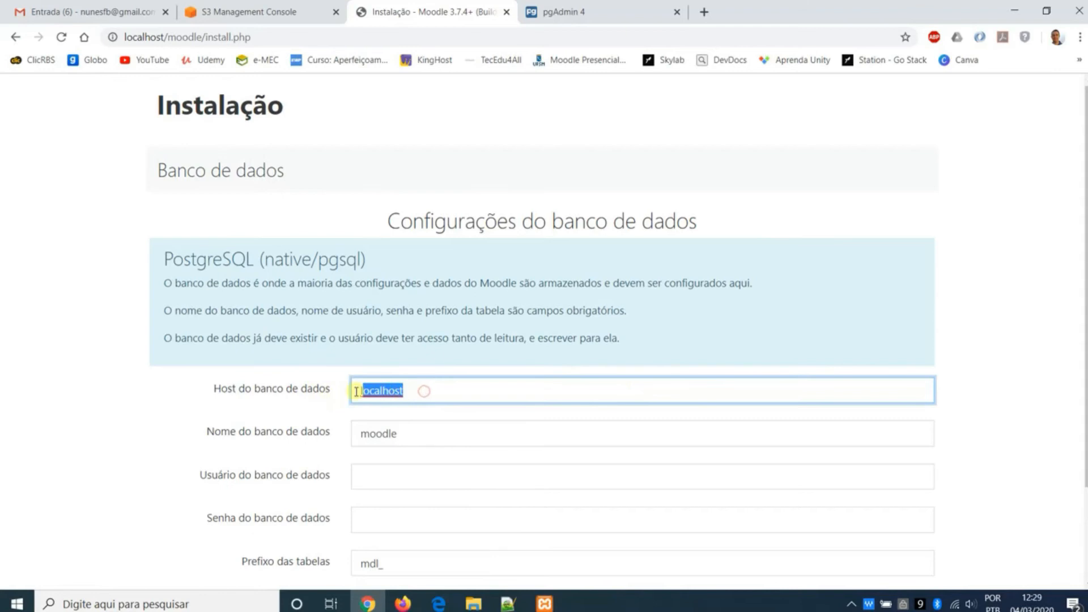
pyautogui.click(158, 32)
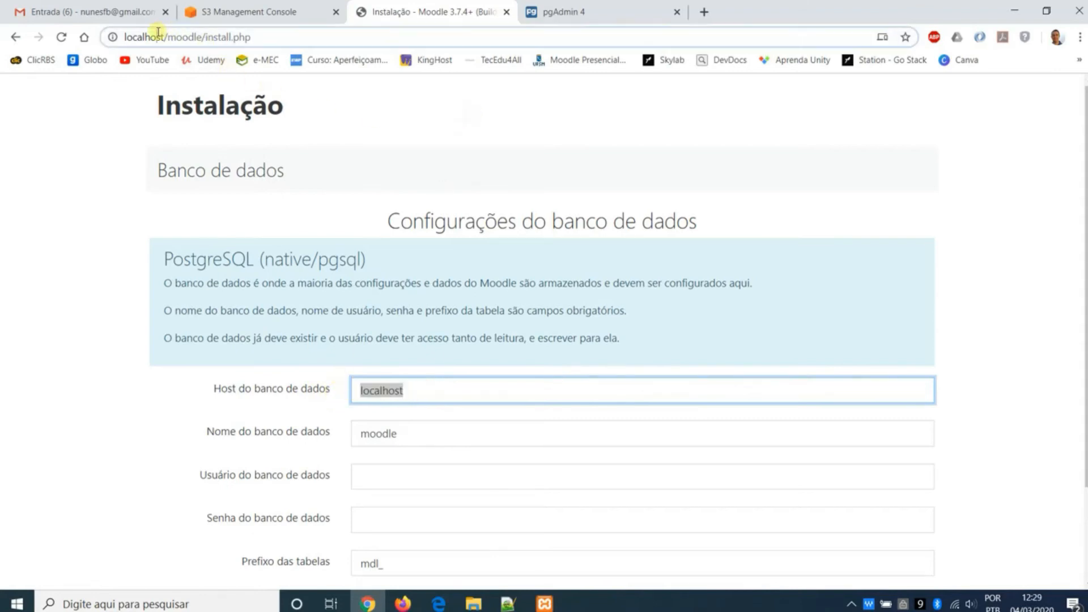
pyautogui.click(419, 434)
pyautogui.click(585, 12)
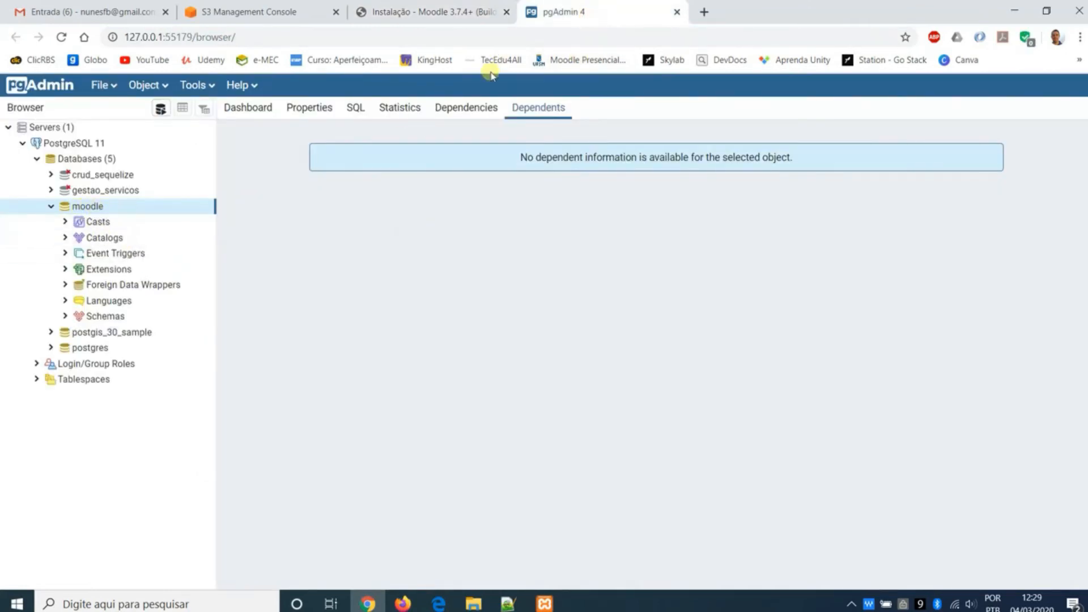
pyautogui.click(468, 17)
# - Set the database user to postgres and verify it against the owner in the moodle database's pgAdmin properties
pyautogui.click(483, 478)
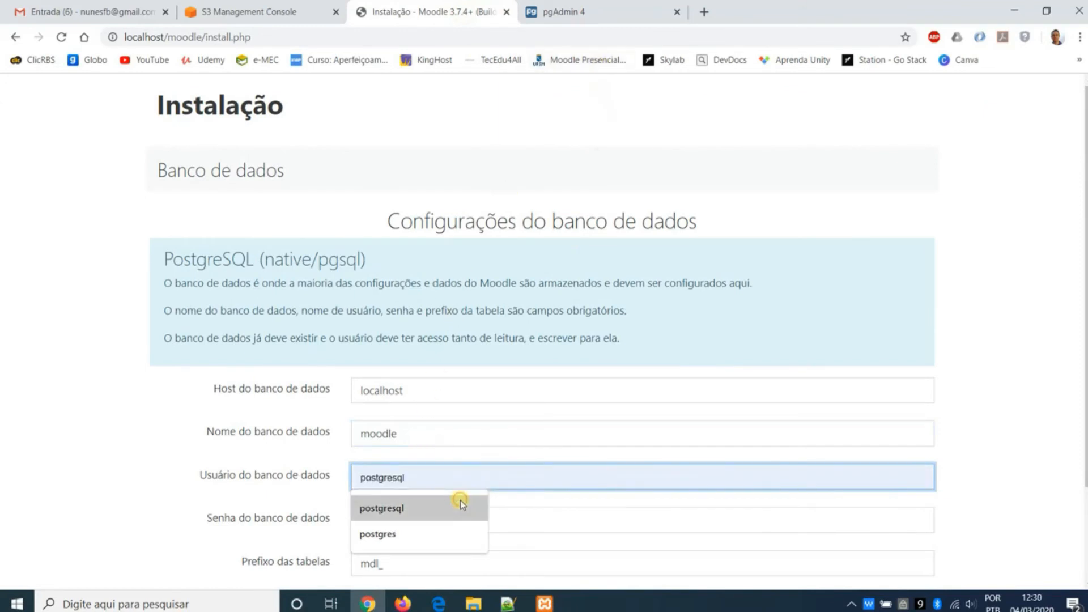
pyautogui.click(450, 534)
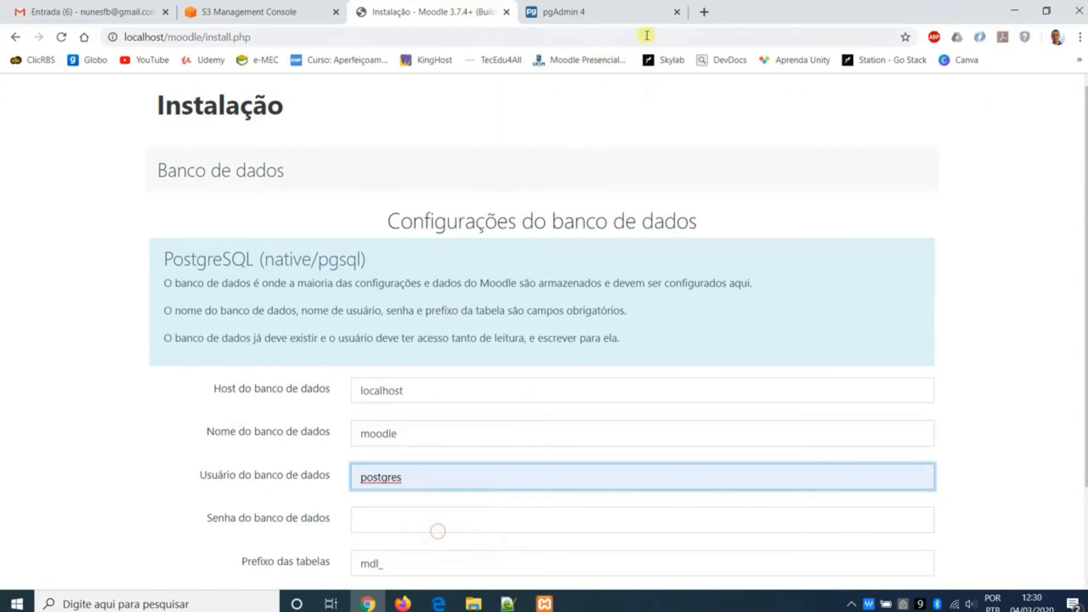
pyautogui.click(609, 13)
pyautogui.rightClick(88, 207)
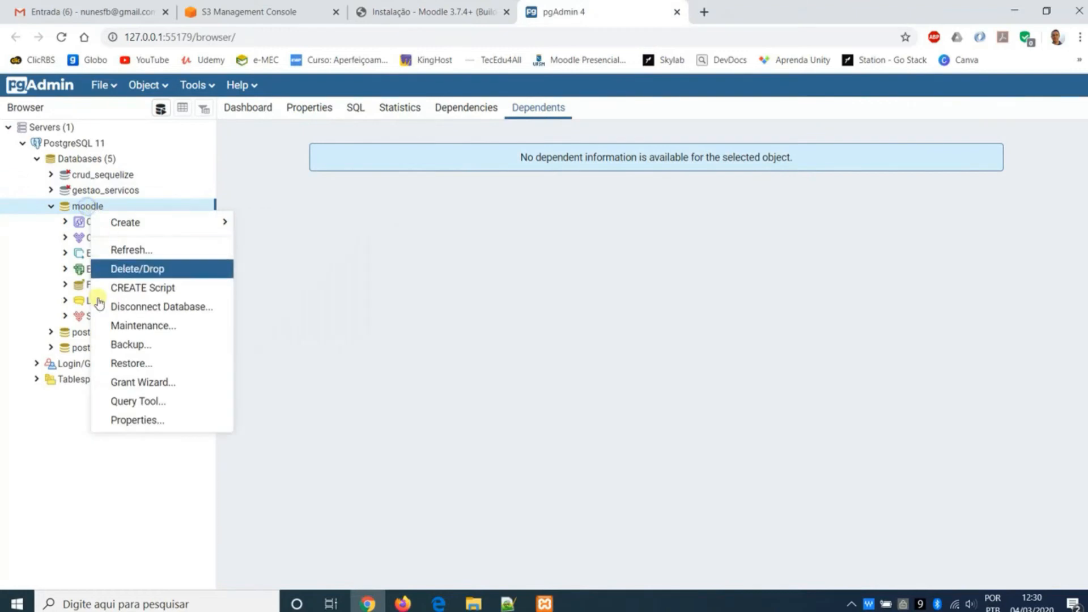
pyautogui.click(139, 421)
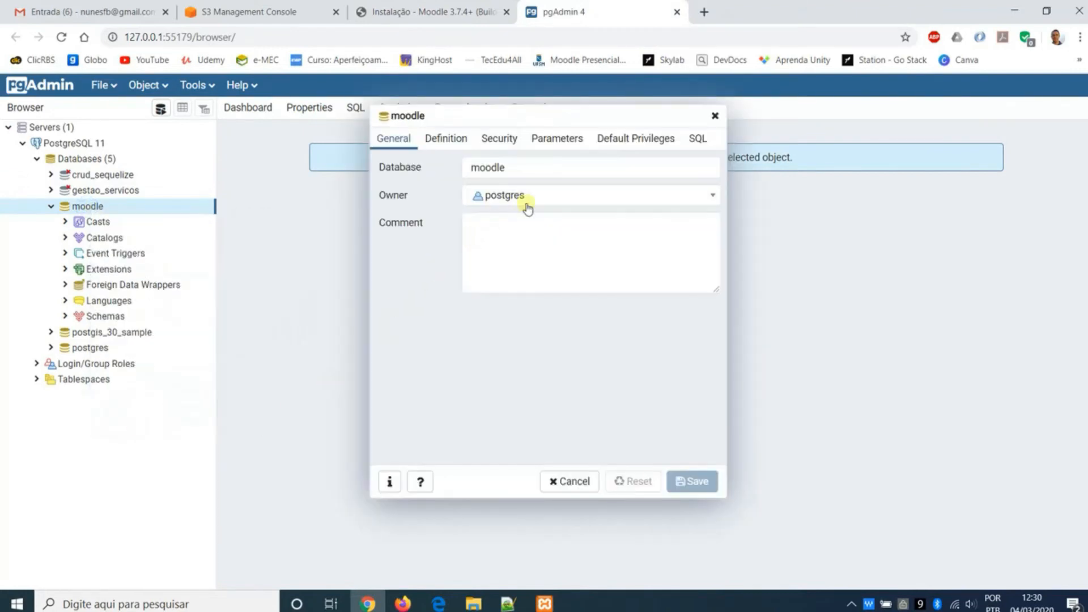
pyautogui.click(715, 116)
pyautogui.click(436, 14)
# - Enter the database password in the installer's database settings
pyautogui.click(433, 522)
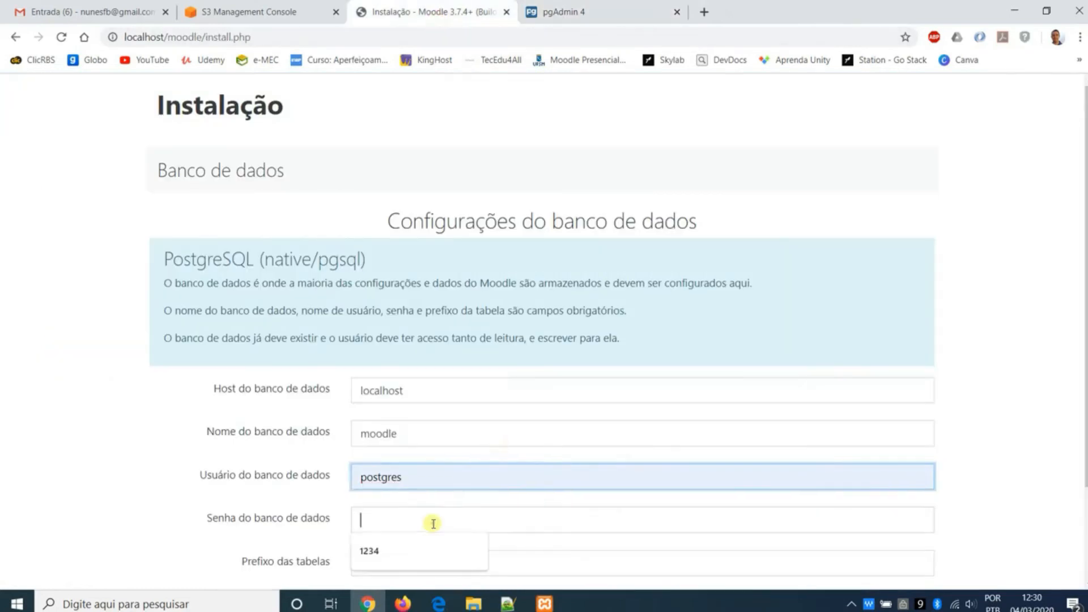
pyautogui.scroll(-1, 553, 440)
pyautogui.click(513, 454)
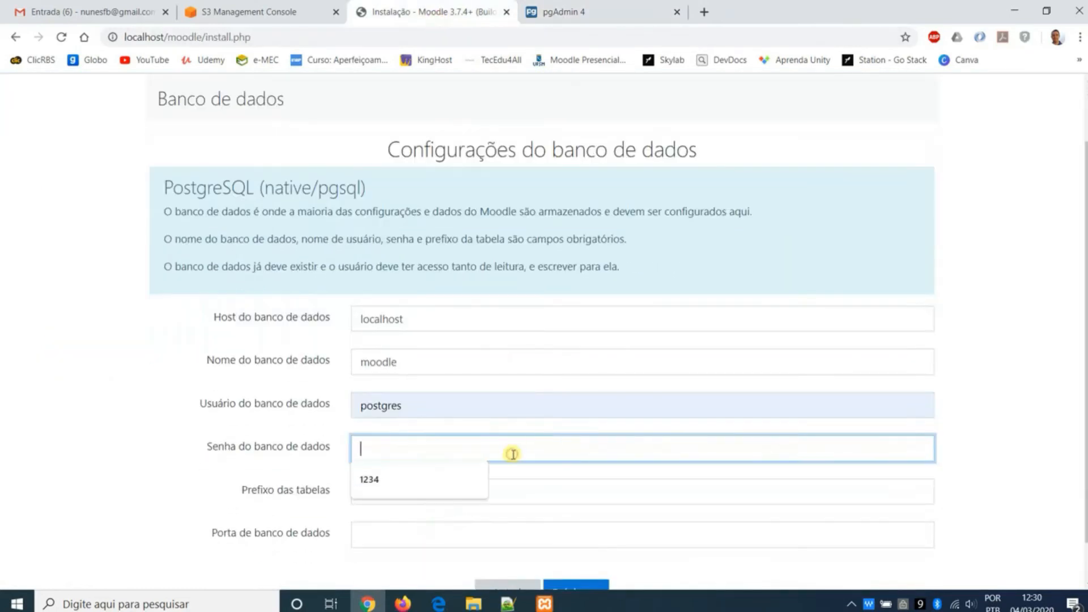
pyautogui.write('1234')
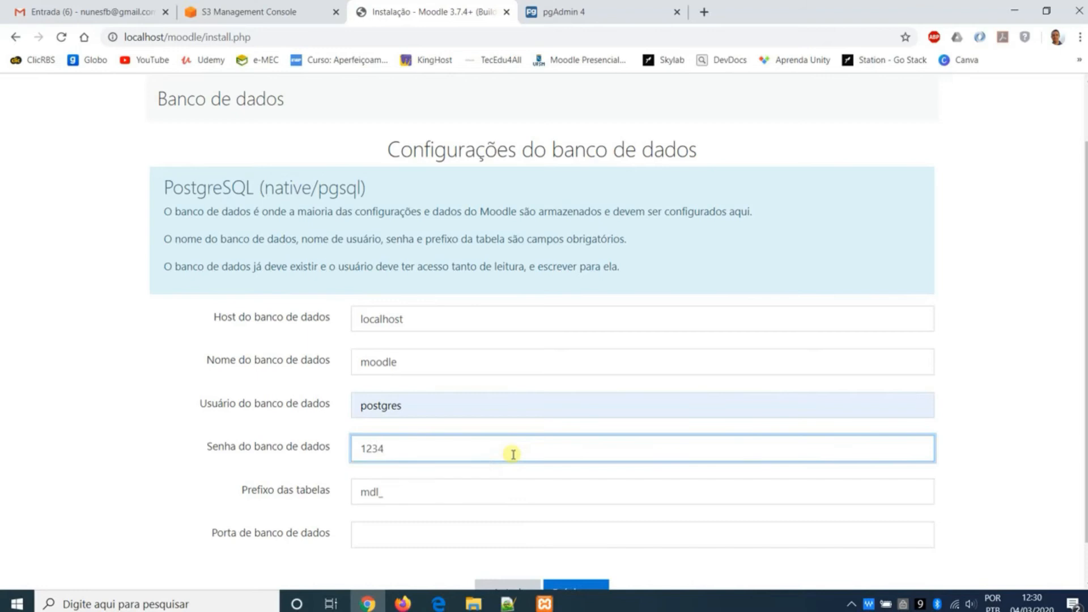
# - Set the database port to 5432, keep the table prefix mdl_, and submit the database settings
pyautogui.click(462, 536)
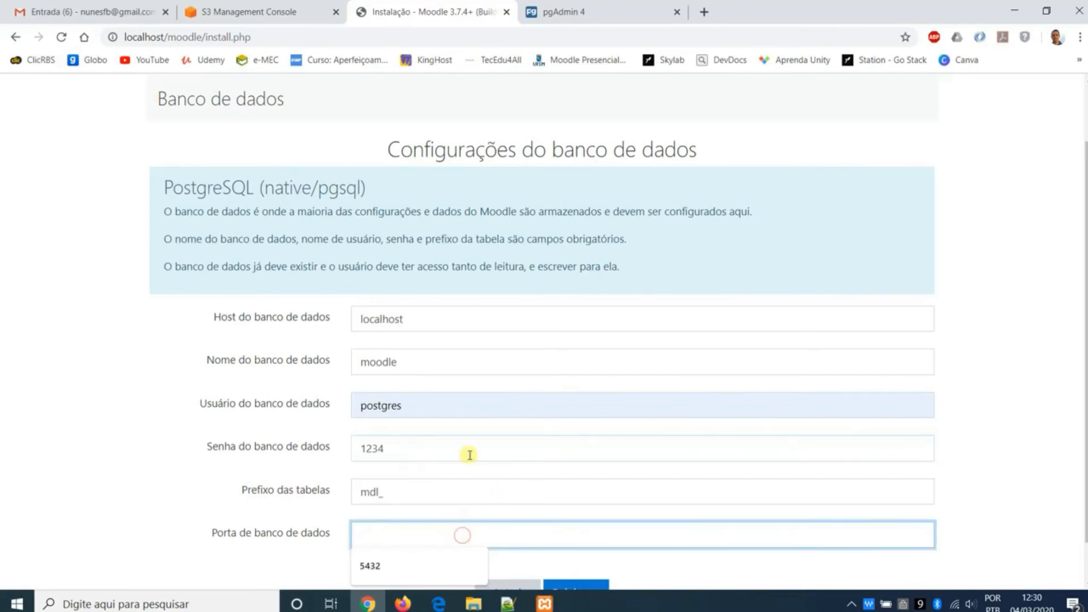
pyautogui.scroll(-1, 470, 455)
pyautogui.click(430, 482)
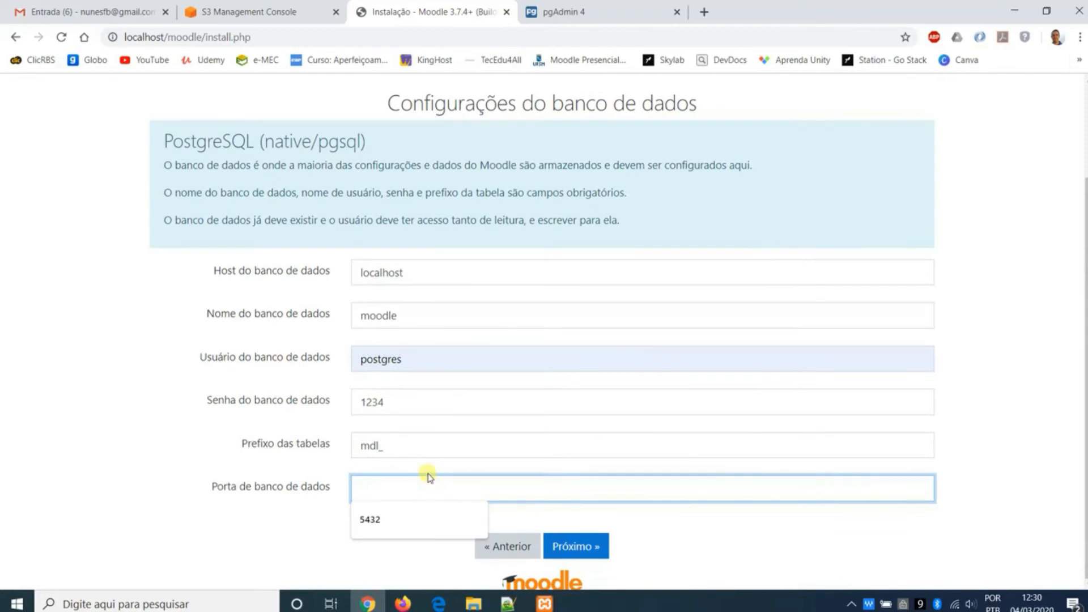
pyautogui.click(416, 513)
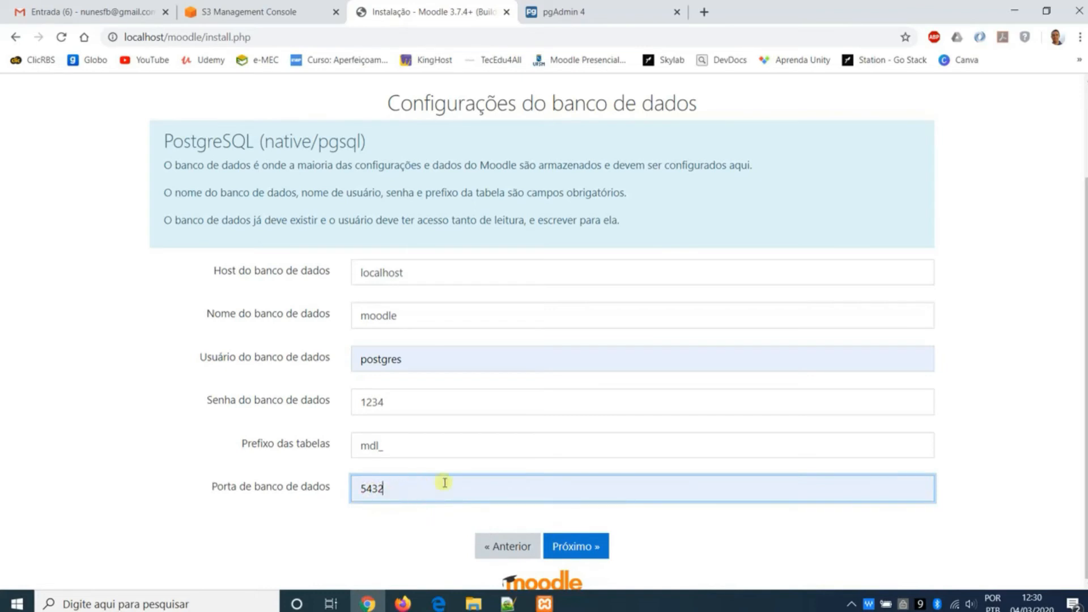
pyautogui.click(437, 439)
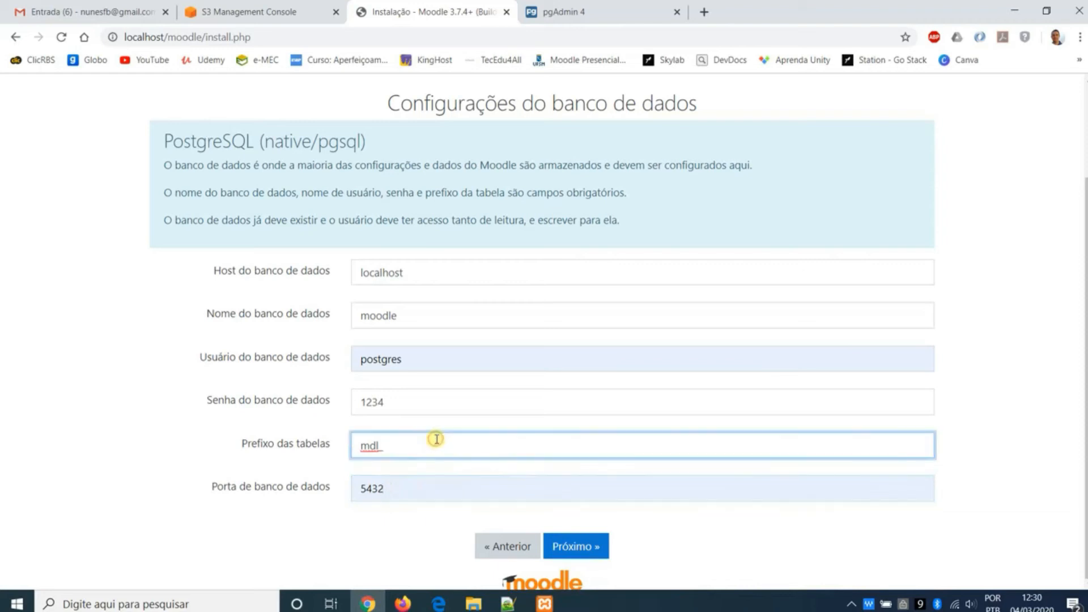
pyautogui.click(593, 547)
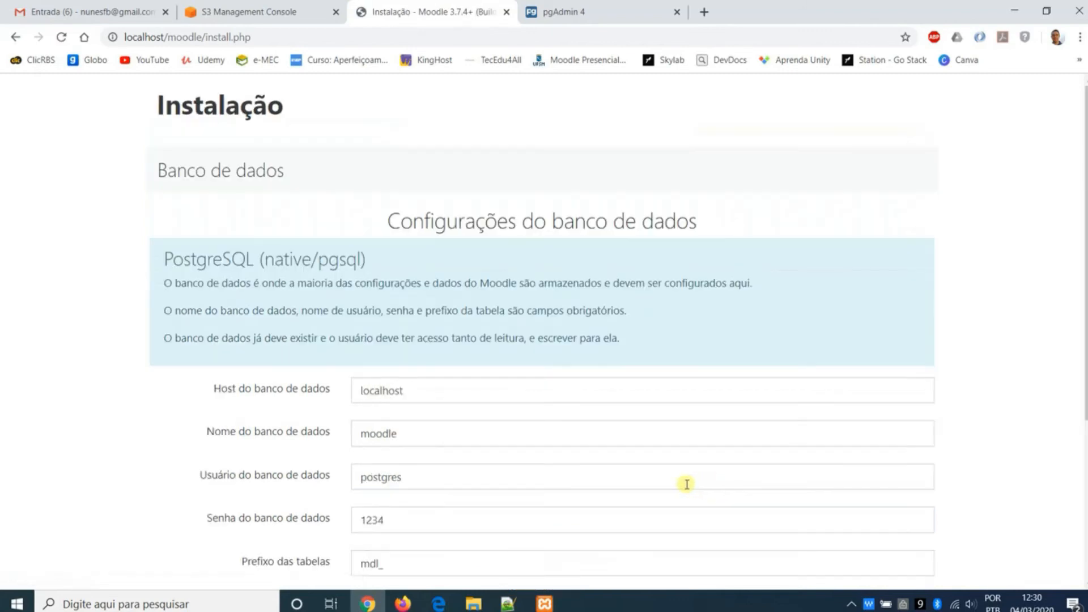
# - Read the installer's database driver error, open Apache's PHP configuration file php.ini from the XAMPP Control Panel, and enlarge its window
pyautogui.scroll(-4, 674, 482)
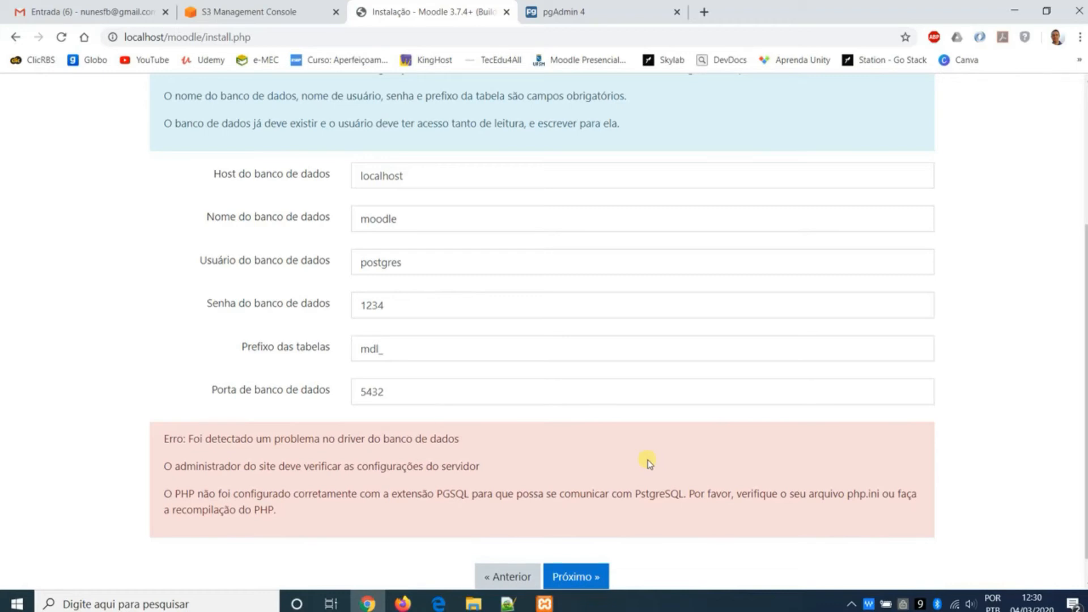
pyautogui.scroll(-1, 624, 439)
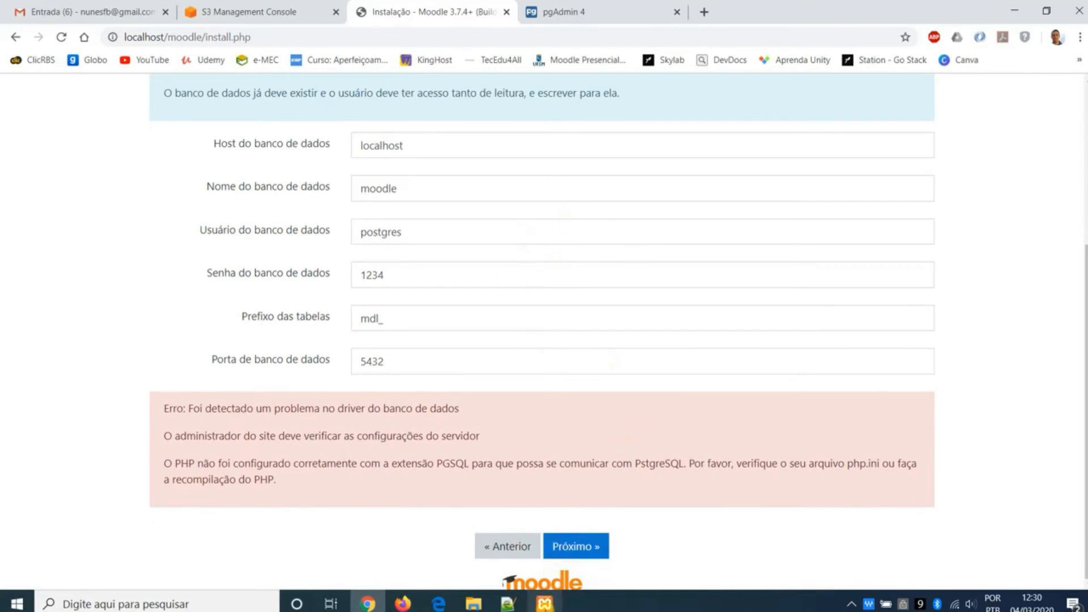
pyautogui.click(545, 604)
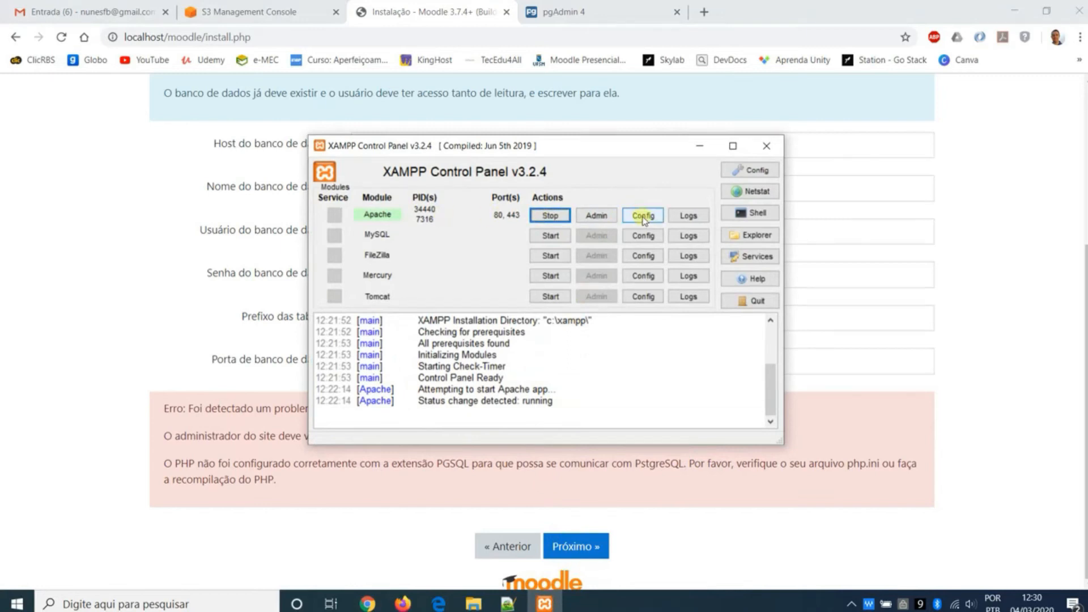
pyautogui.click(656, 217)
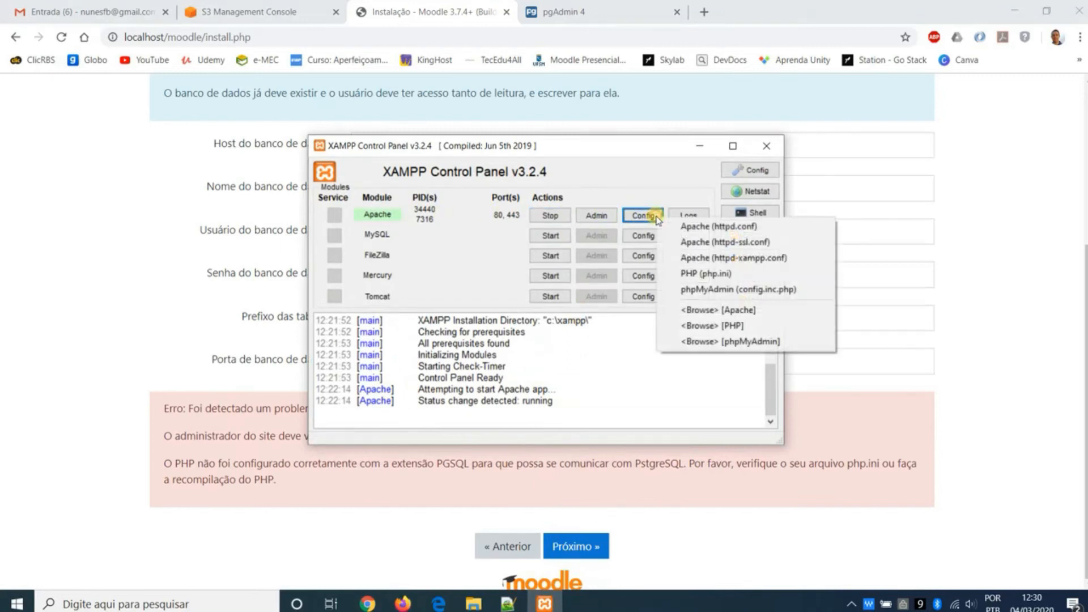
pyautogui.click(733, 273)
pyautogui.moveTo(699, 164); pyautogui.dragTo(673, 107)
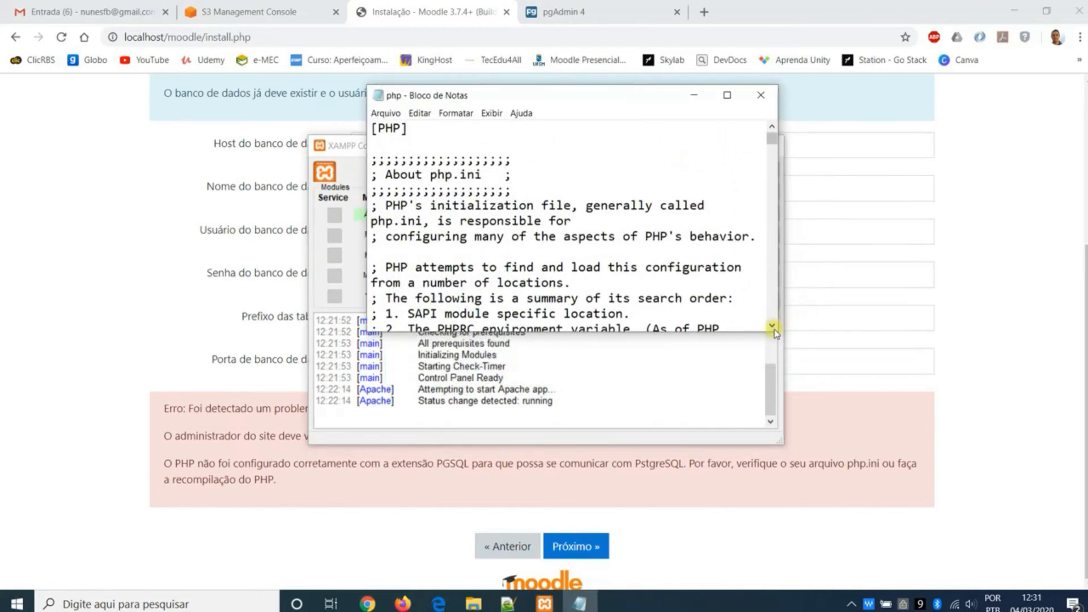
pyautogui.moveTo(778, 330); pyautogui.dragTo(924, 341)
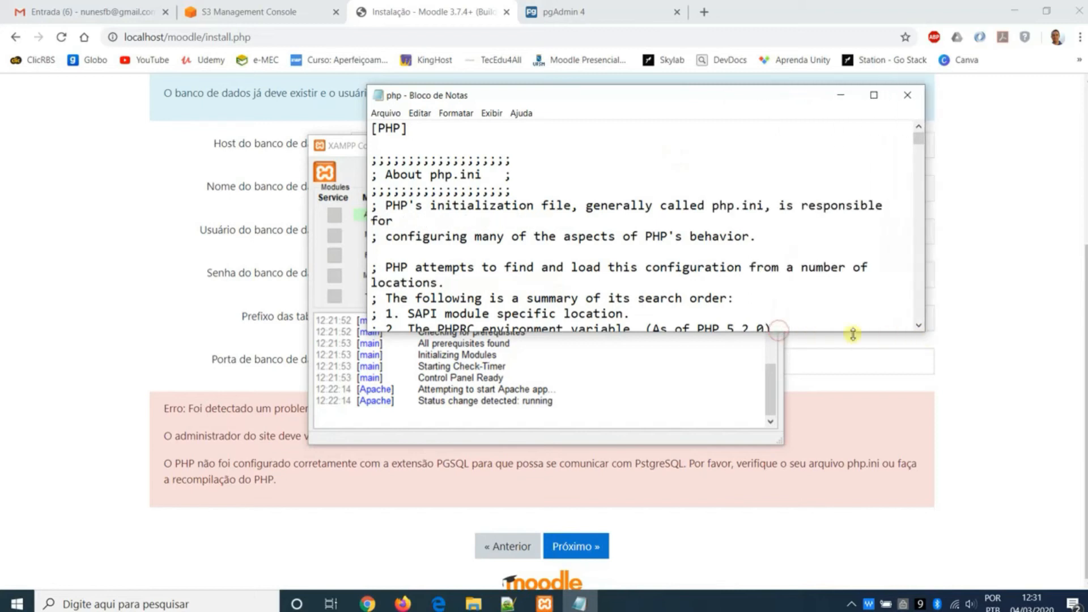
pyautogui.moveTo(845, 374); pyautogui.dragTo(845, 506)
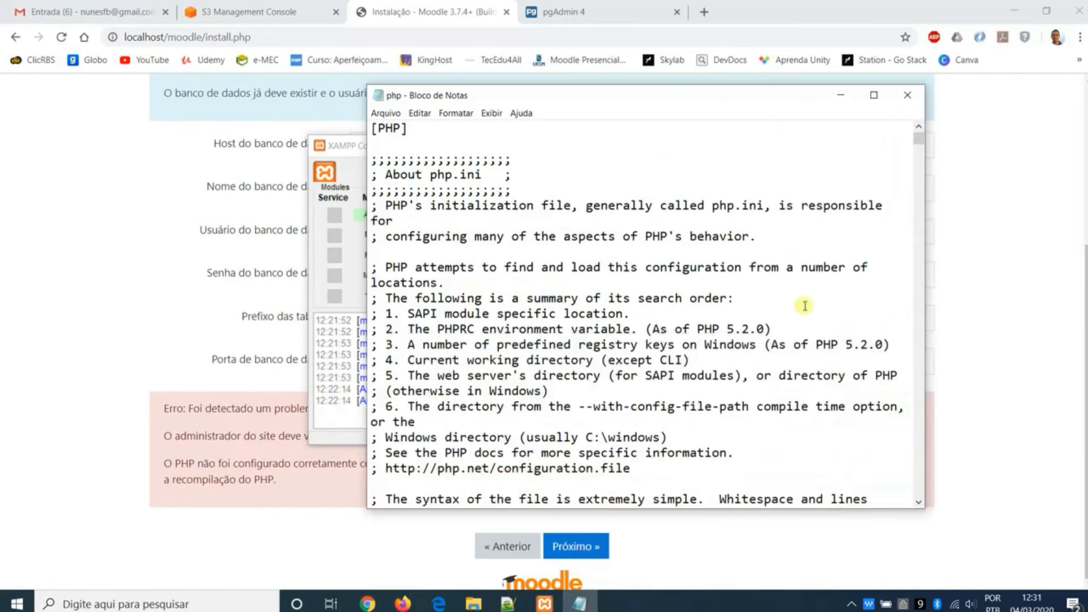
# - Uncomment the extension=pgsql line in php.ini, save the file, and minimize its window
pyautogui.moveTo(918, 139); pyautogui.dragTo(911, 306)
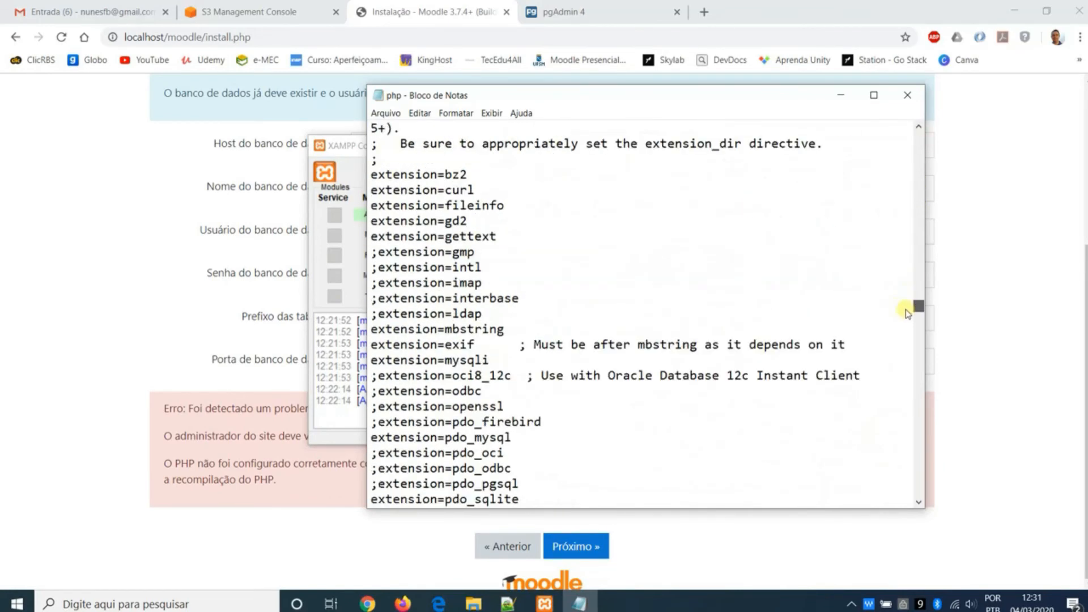
pyautogui.click(554, 224)
pyautogui.scroll(-2, 558, 226)
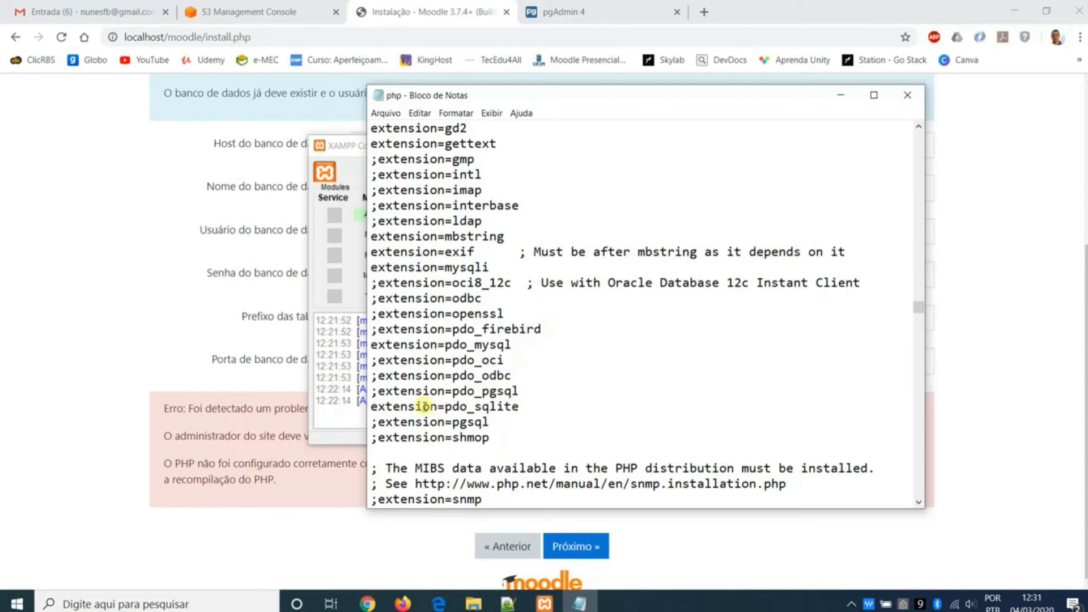
pyautogui.click(377, 423)
pyautogui.press('BackSpace')
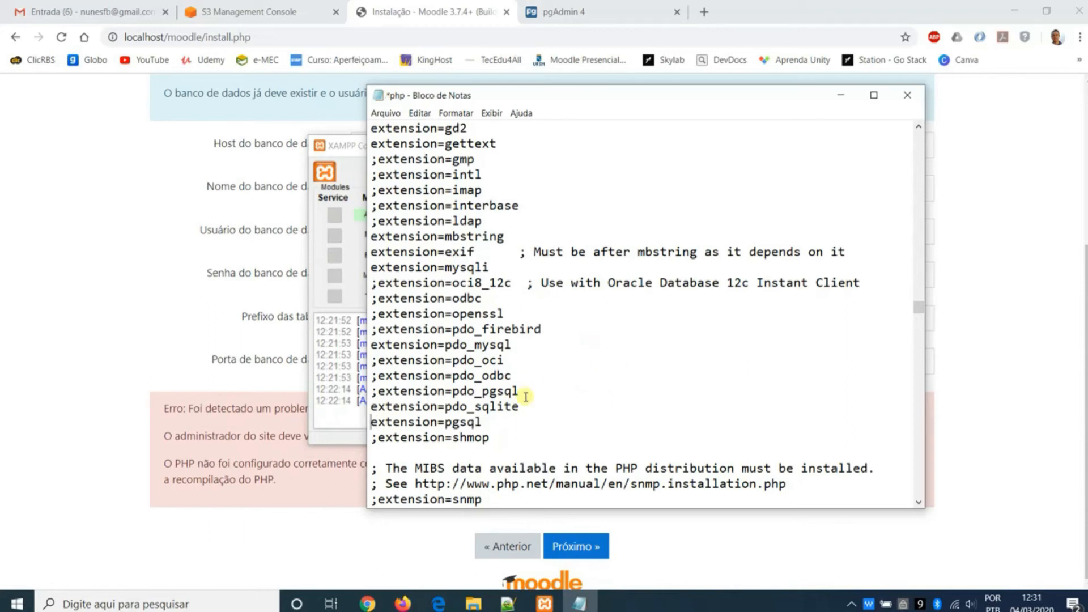
pyautogui.click(385, 112)
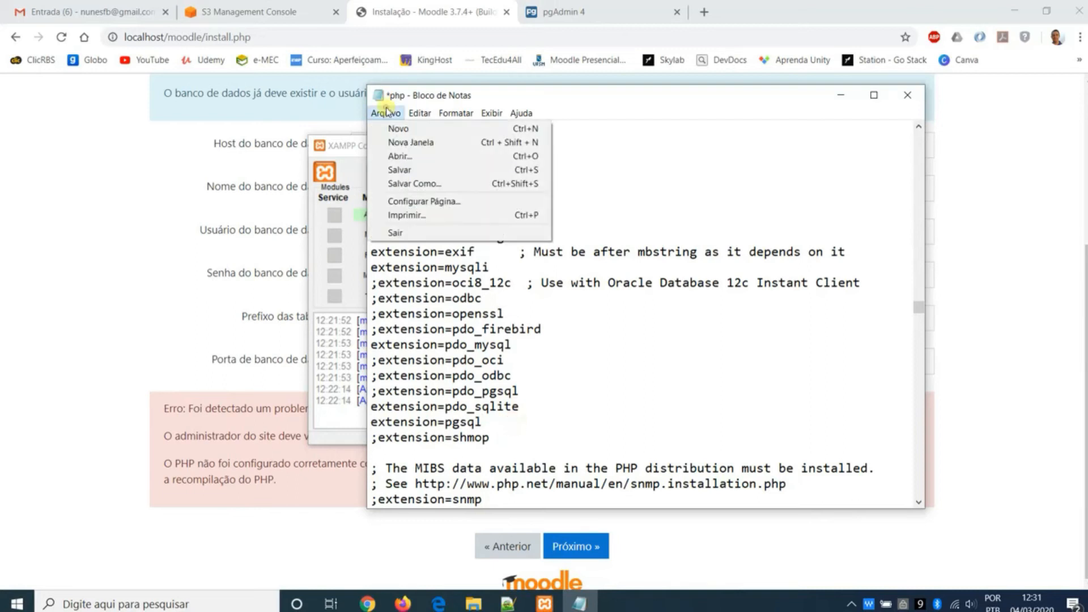
pyautogui.click(432, 170)
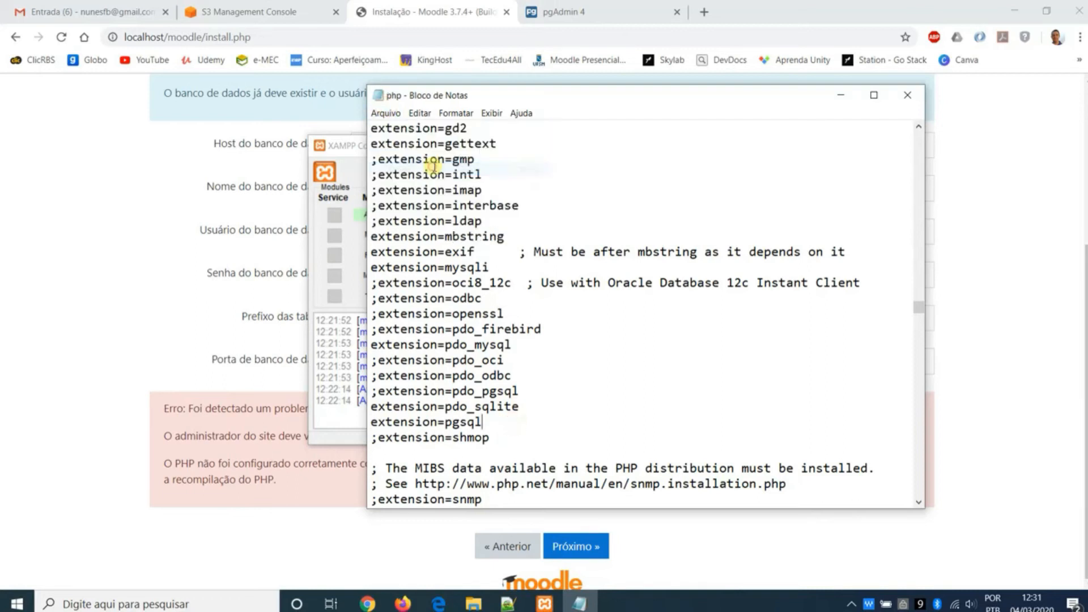
pyautogui.click(841, 95)
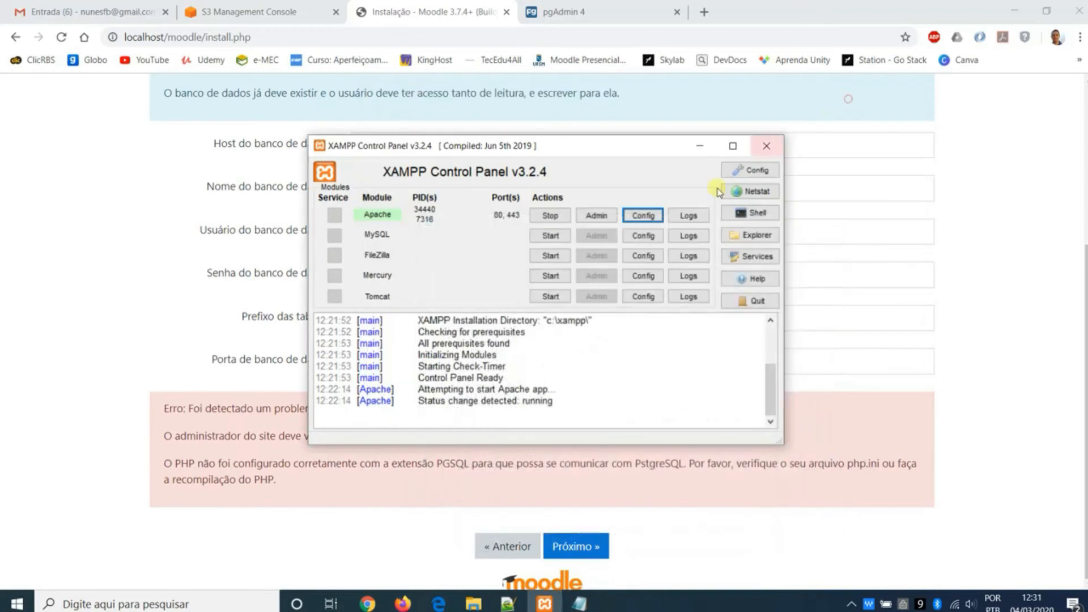
# - Restart Apache from the XAMPP Control Panel and resubmit the database settings in the Moodle installer
pyautogui.click(555, 218)
pyautogui.click(564, 220)
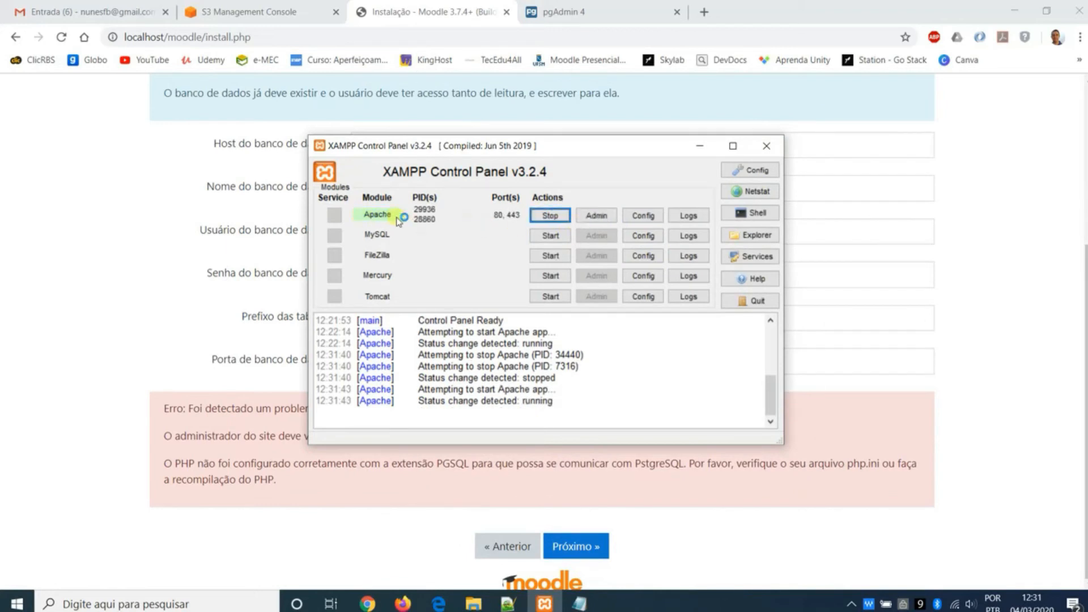
pyautogui.click(975, 277)
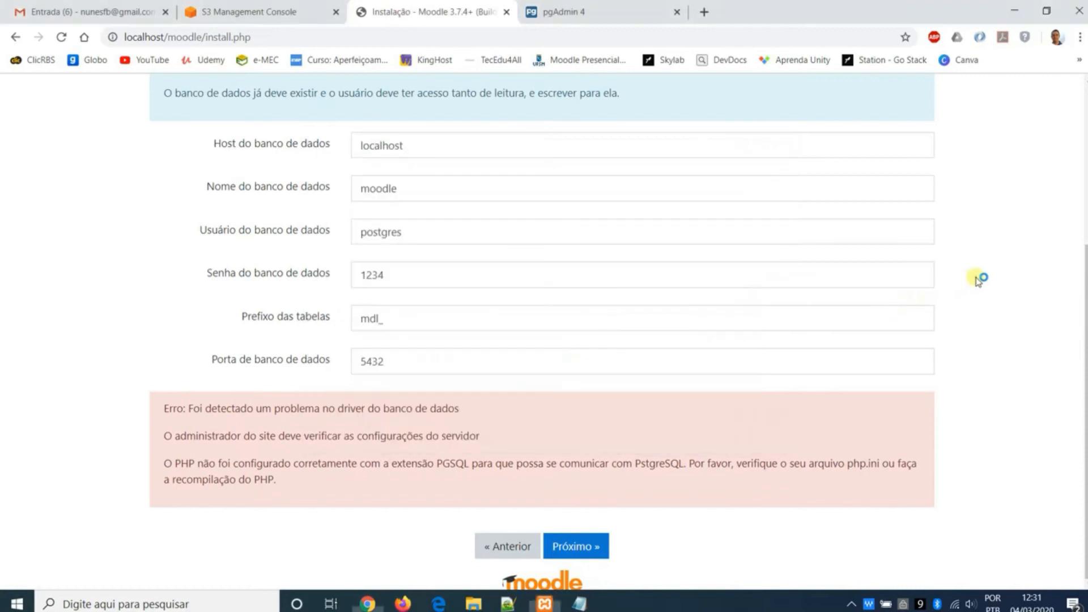
pyautogui.click(591, 547)
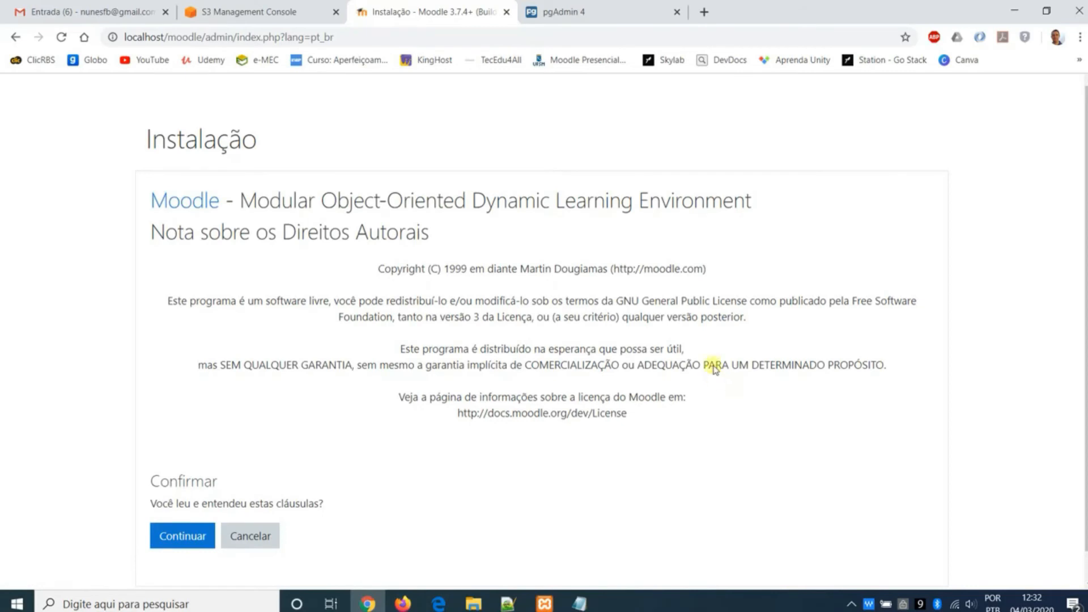
# - Glance at the moodle database in pgAdmin, return to the installer, and accept Moodle's copyright terms
pyautogui.click(582, 13)
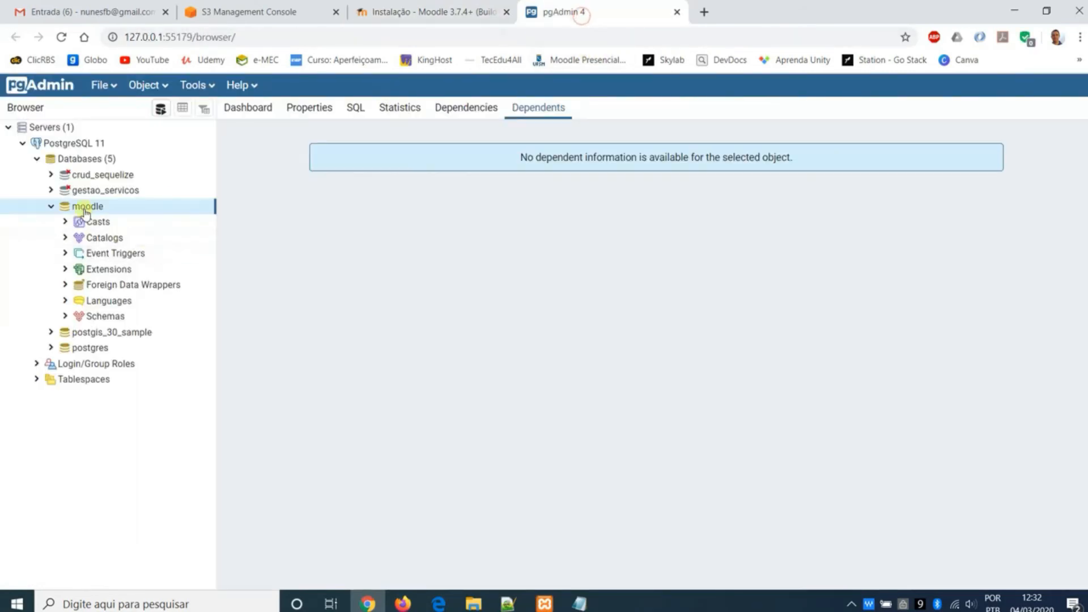
pyautogui.click(461, 12)
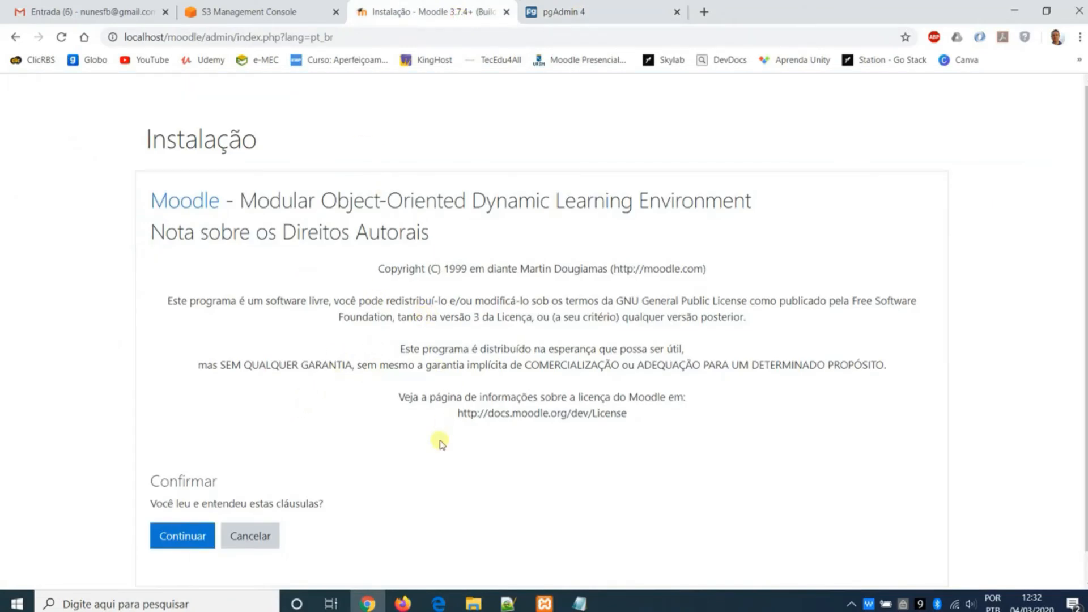
pyautogui.moveTo(283, 202); pyautogui.dragTo(593, 203)
pyautogui.click(182, 536)
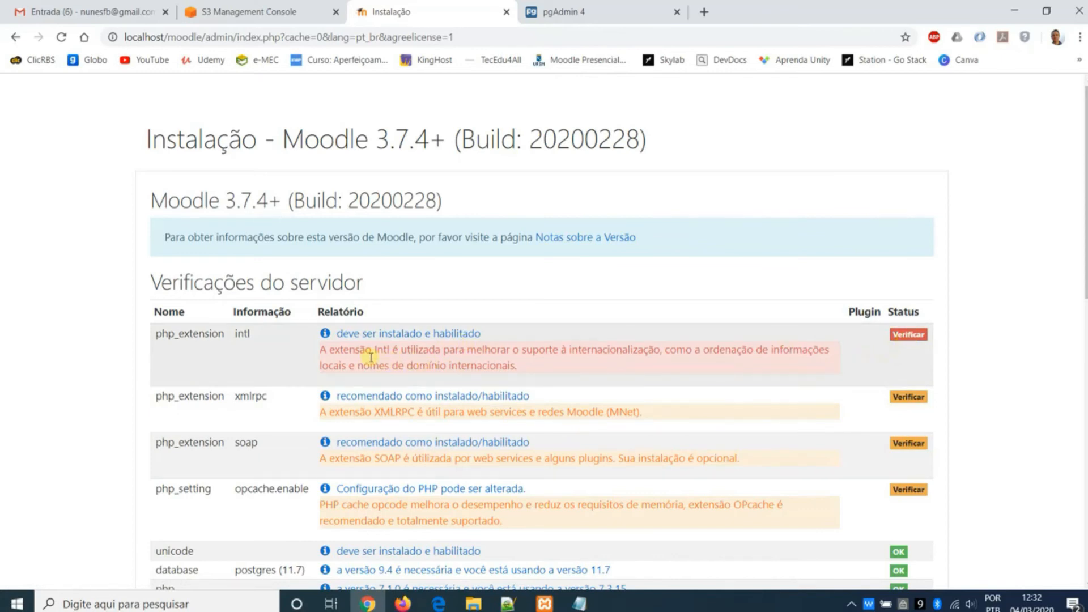
# - Read the intl requirement in the server checks and uncomment the extension=intl line in php.ini
pyautogui.click(447, 348)
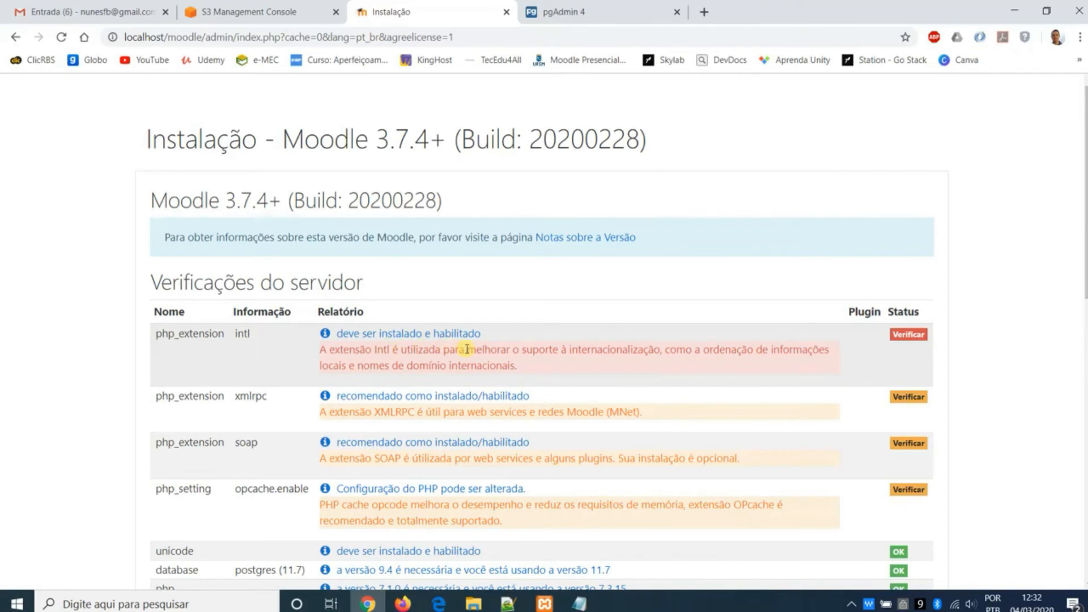
pyautogui.moveTo(372, 350); pyautogui.dragTo(553, 350)
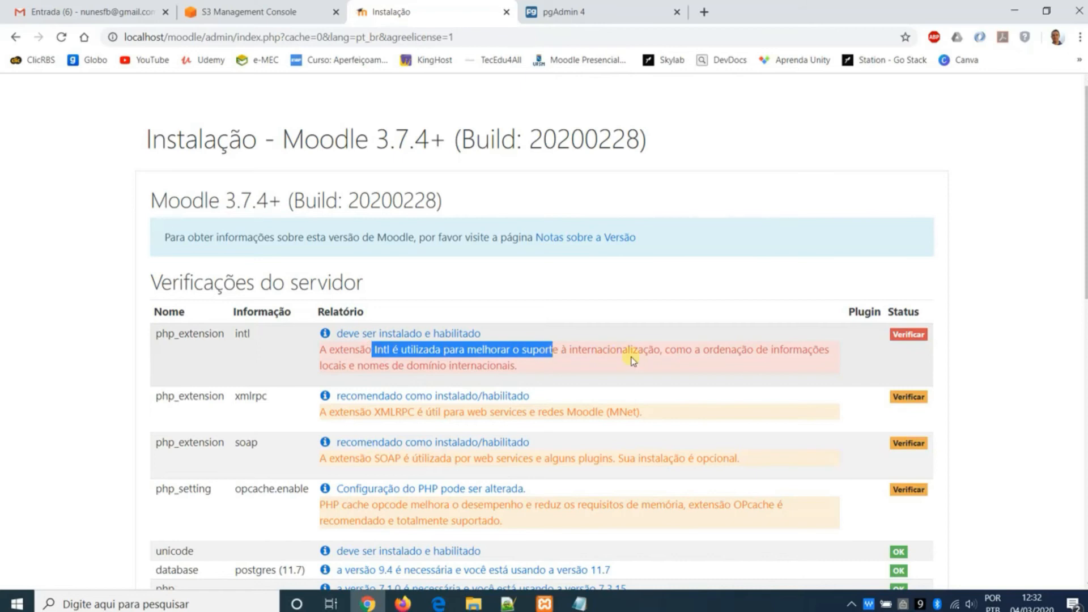
pyautogui.click(633, 360)
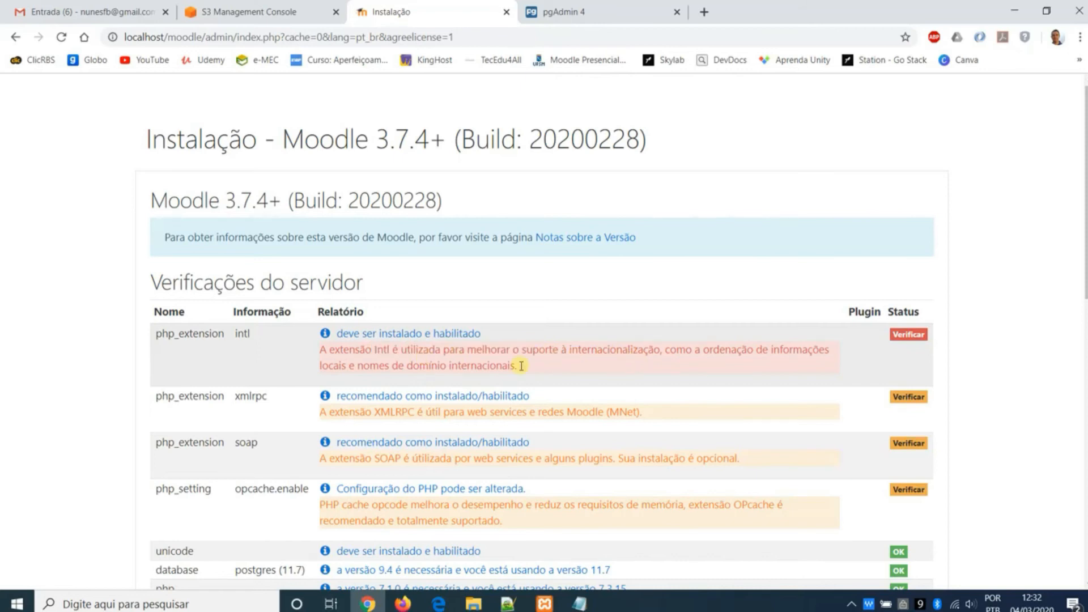
pyautogui.click(579, 603)
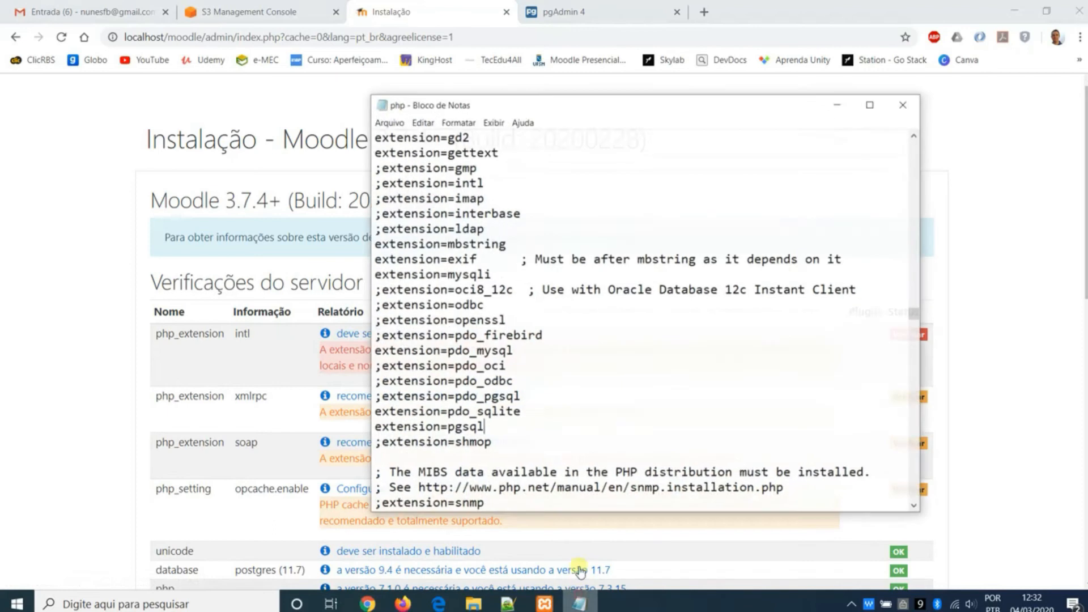
pyautogui.click(547, 363)
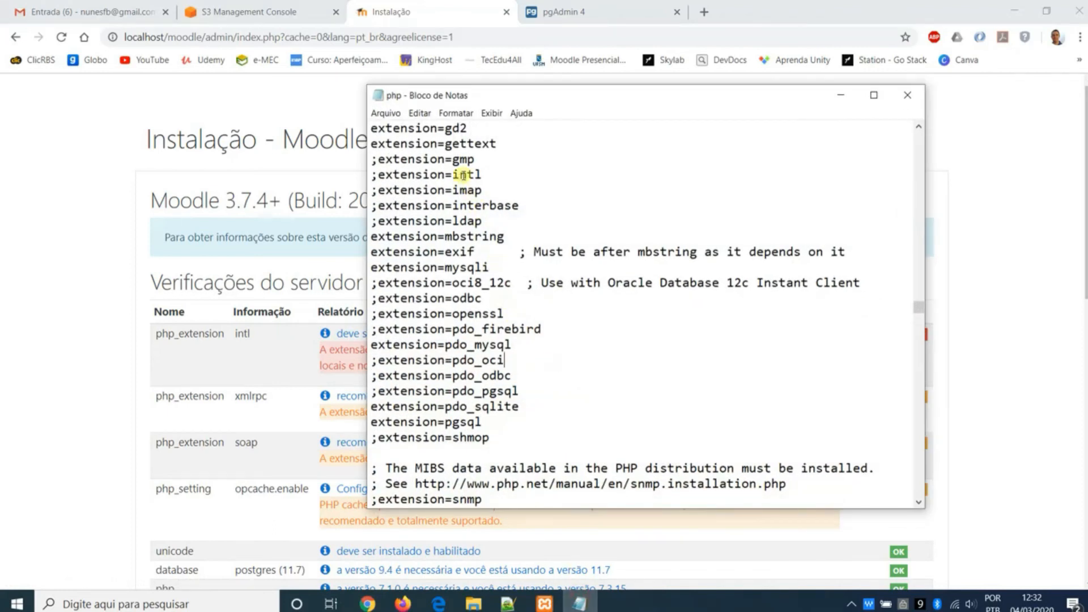
pyautogui.moveTo(483, 175); pyautogui.dragTo(378, 175)
pyautogui.click(381, 173)
pyautogui.press('BackSpace')
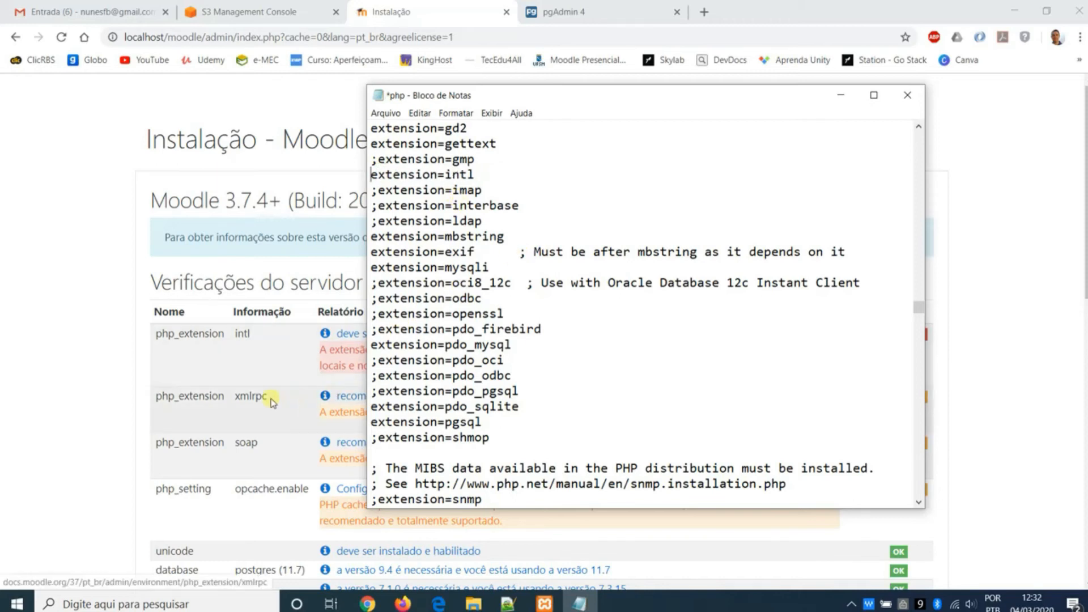
# - Review the recommended PHP extensions in the server checks and uncomment the extension=soap line in php.ini
pyautogui.click(280, 413)
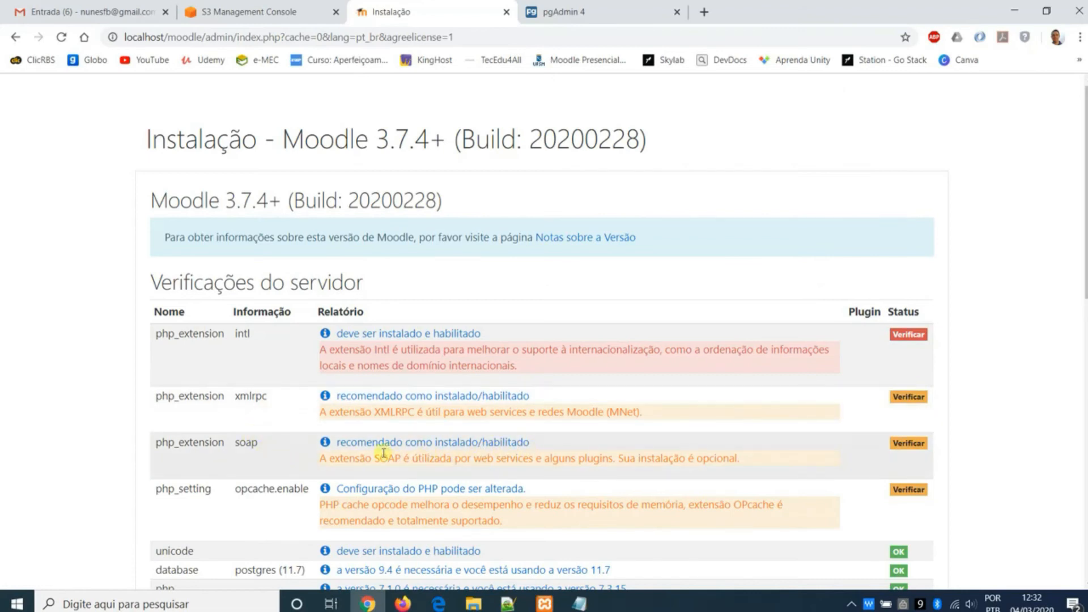
pyautogui.click(579, 603)
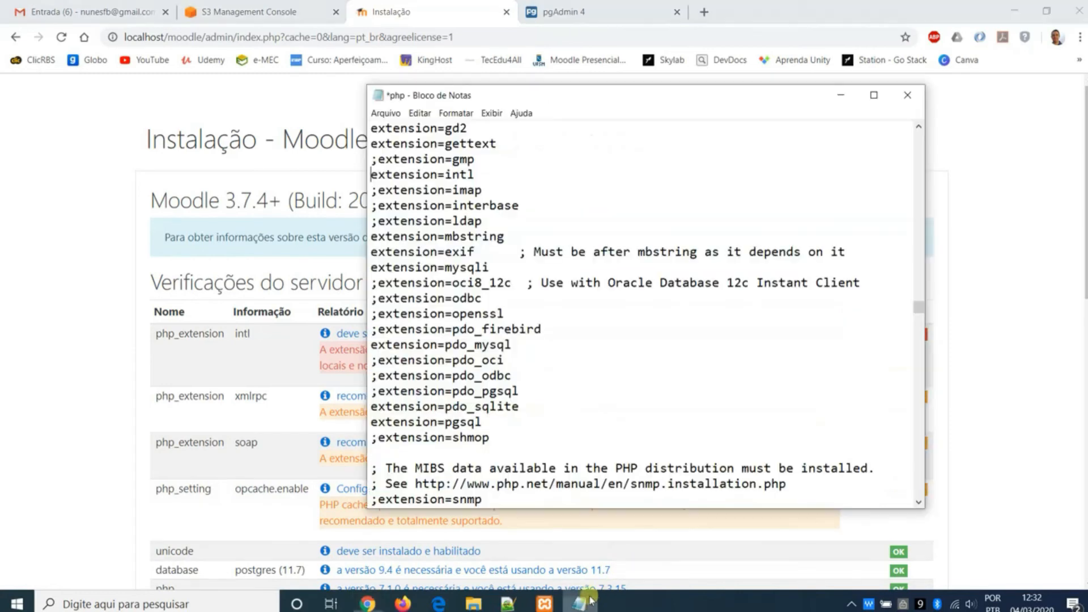
pyautogui.scroll(-1, 533, 425)
pyautogui.scroll(-2, 532, 425)
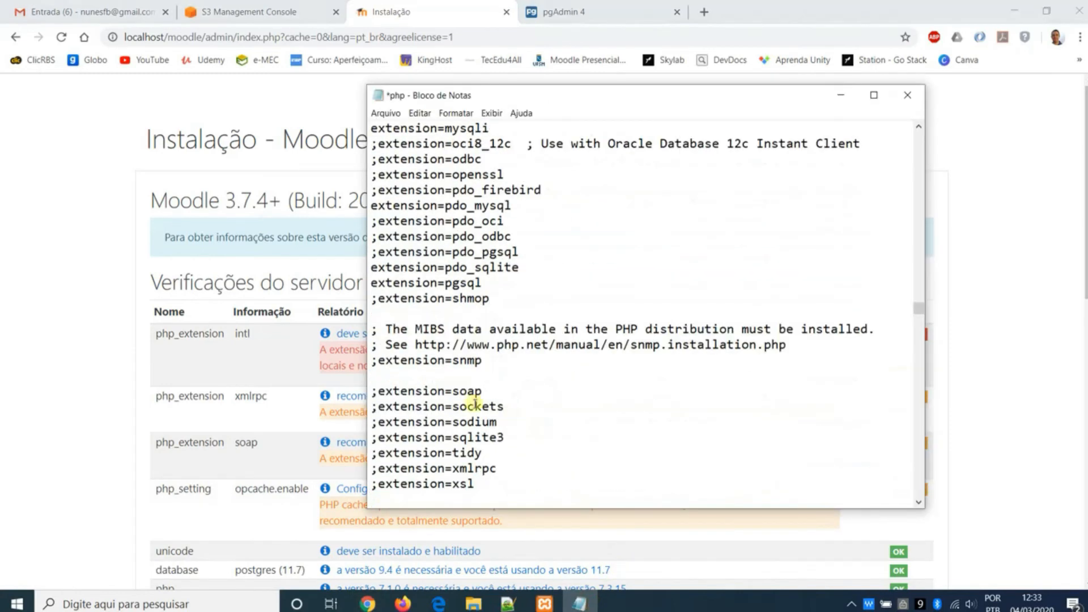
pyautogui.click(379, 391)
pyautogui.press('BackSpace')
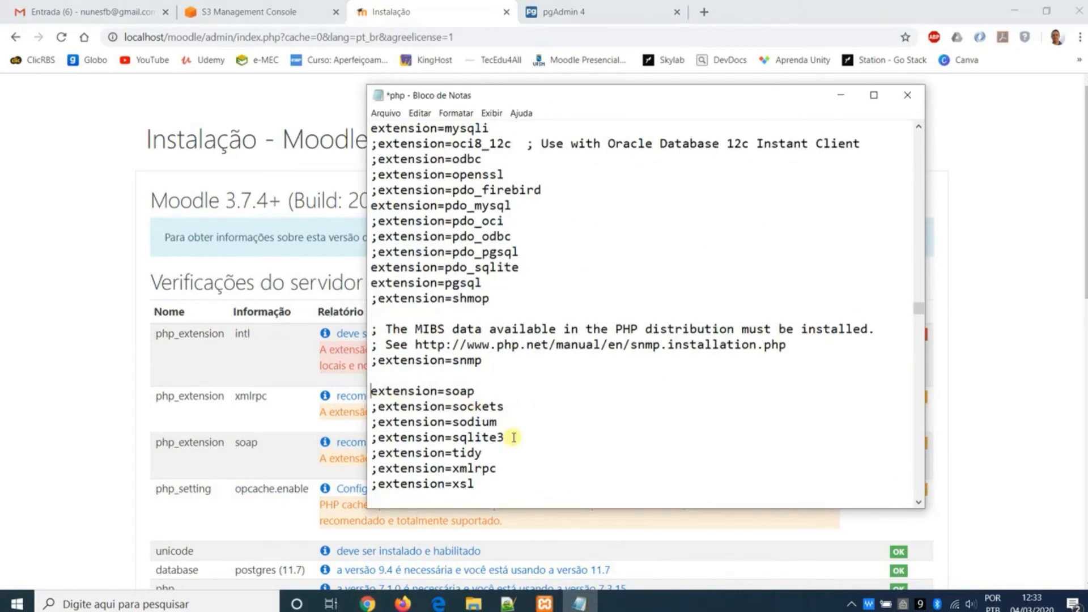
# - Save the extension changes in php.ini and minimize the file's window
pyautogui.click(390, 113)
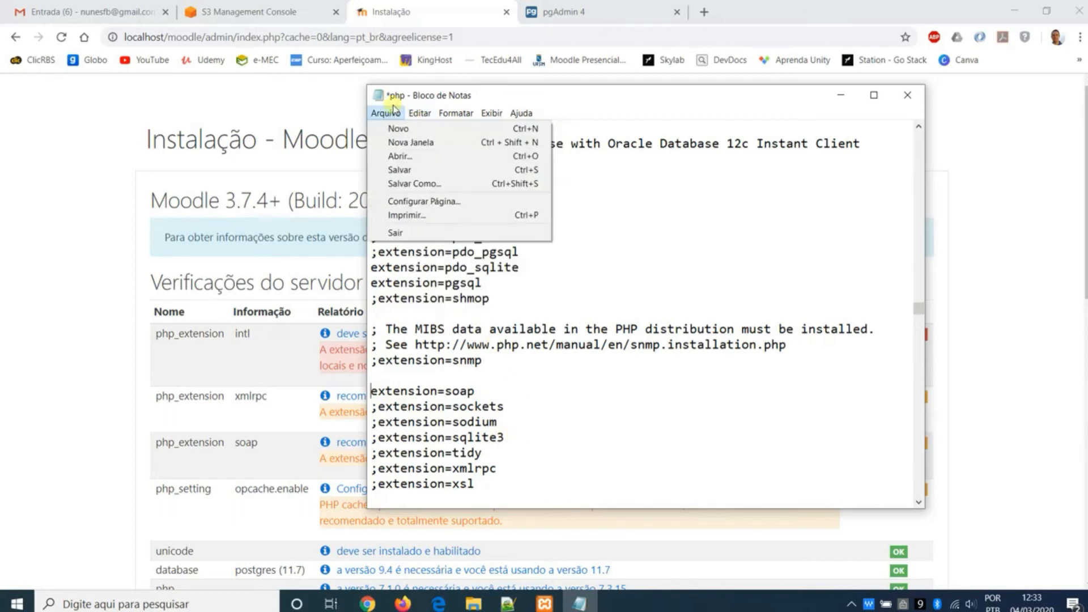
pyautogui.click(400, 170)
pyautogui.click(286, 352)
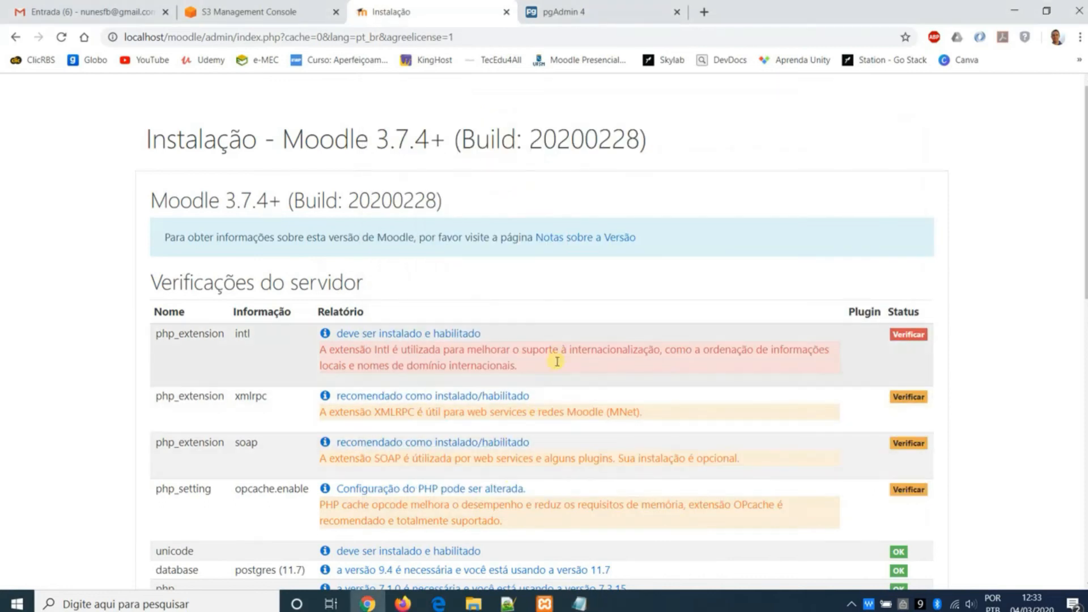
pyautogui.click(579, 604)
pyautogui.click(385, 113)
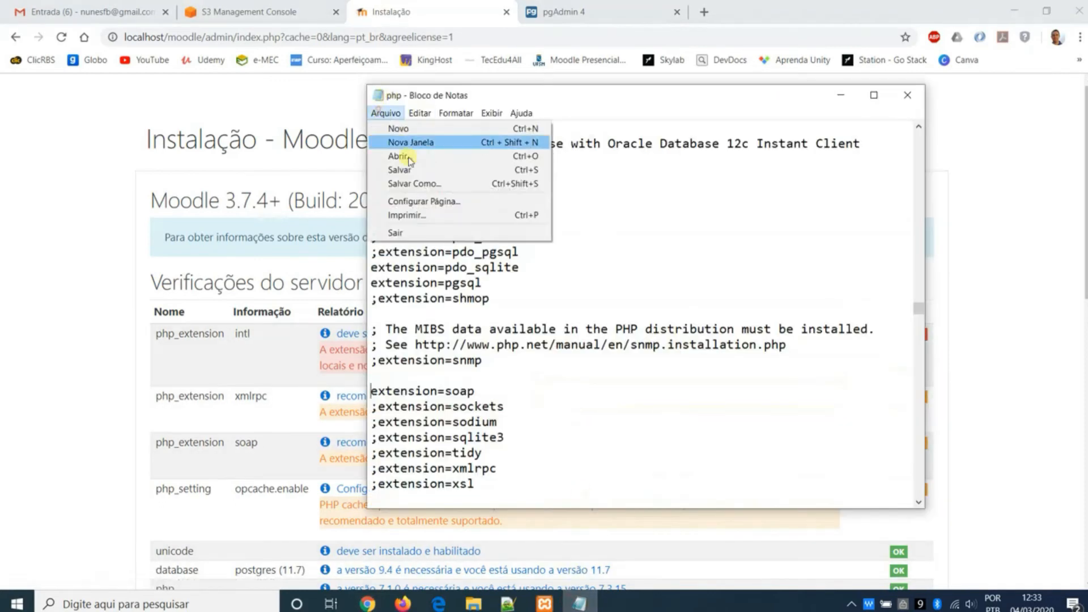
pyautogui.click(420, 170)
pyautogui.click(843, 92)
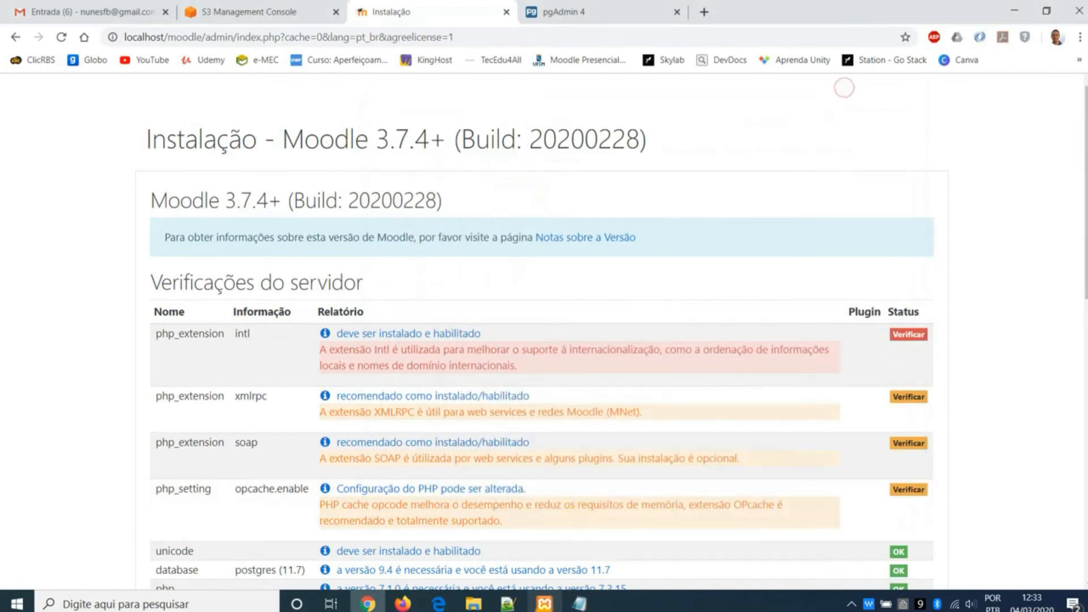
# - Restart Apache from the XAMPP Control Panel and reload the Moodle installer's server checks page
pyautogui.click(544, 604)
pyautogui.click(563, 217)
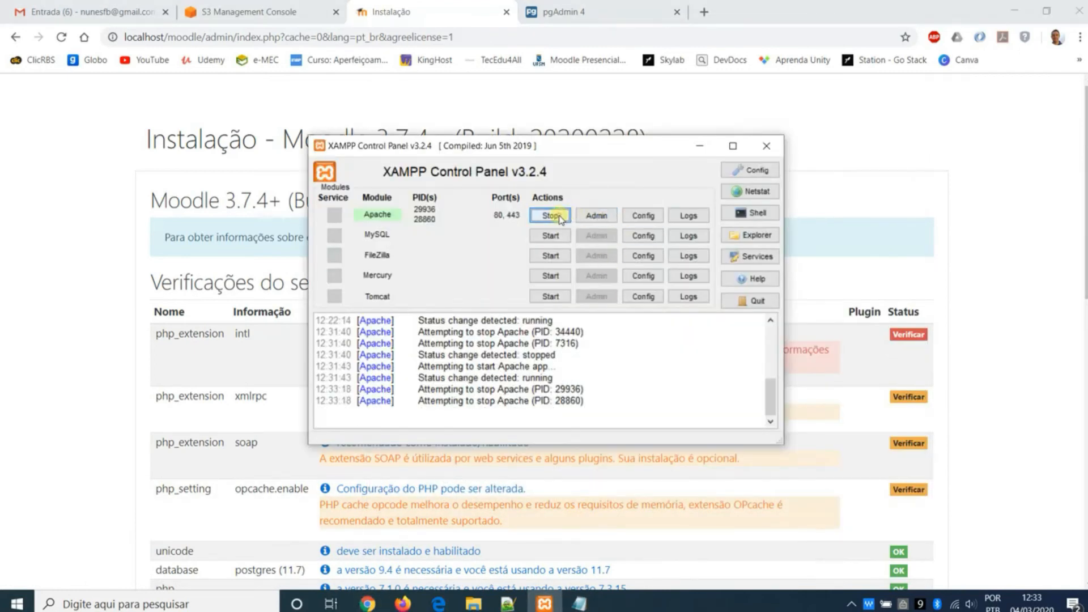
pyautogui.click(565, 217)
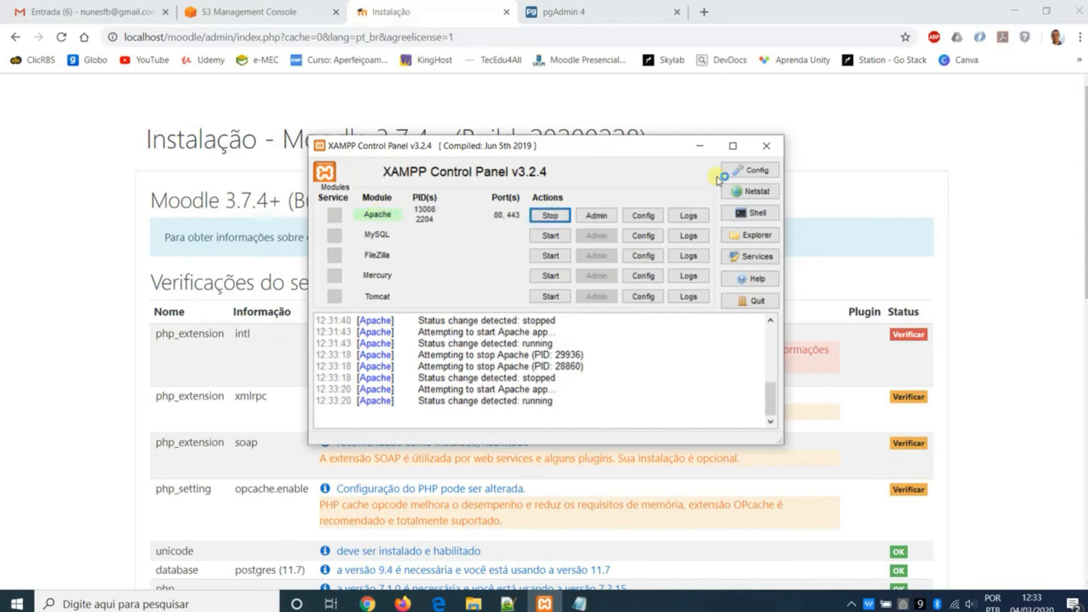
pyautogui.click(700, 146)
pyautogui.click(62, 37)
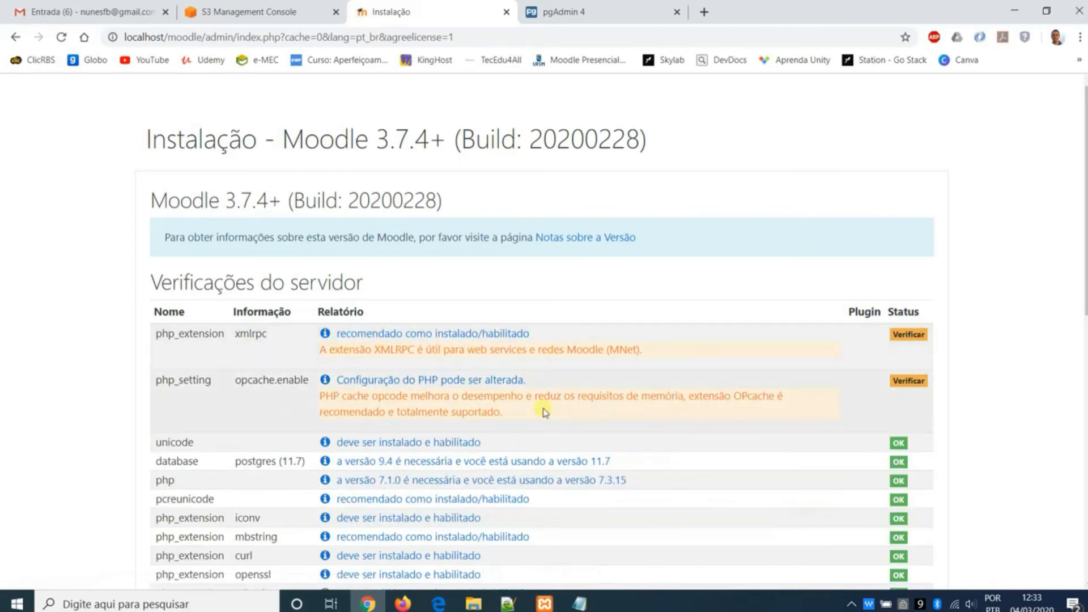
# - Review the remaining server checks, including the HTTPS notice, and continue the Moodle installation
pyautogui.scroll(-4, 565, 345)
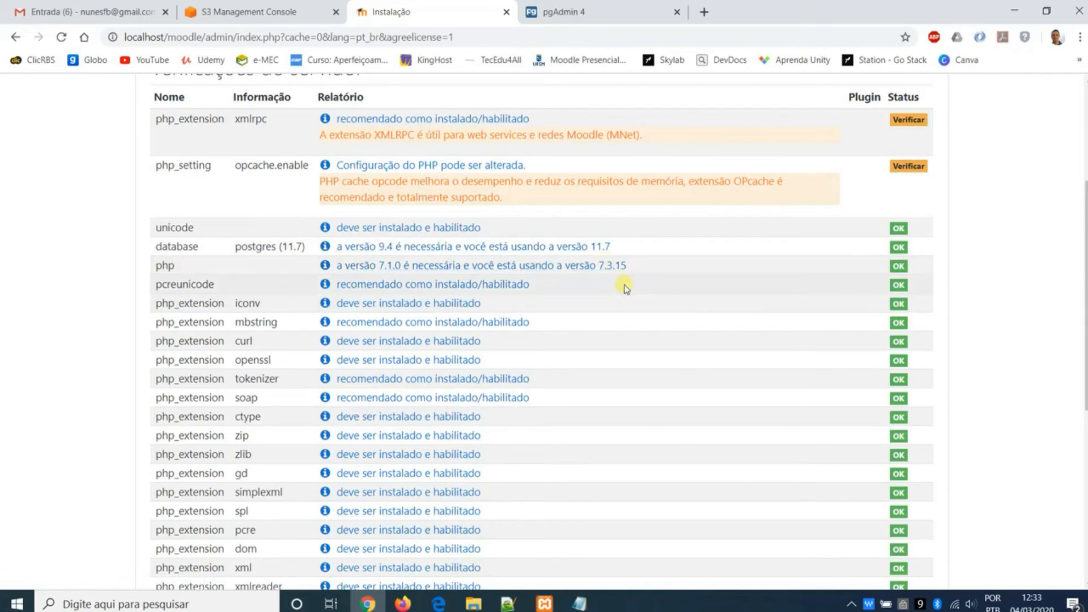
pyautogui.scroll(-1, 625, 288)
pyautogui.scroll(-1, 578, 262)
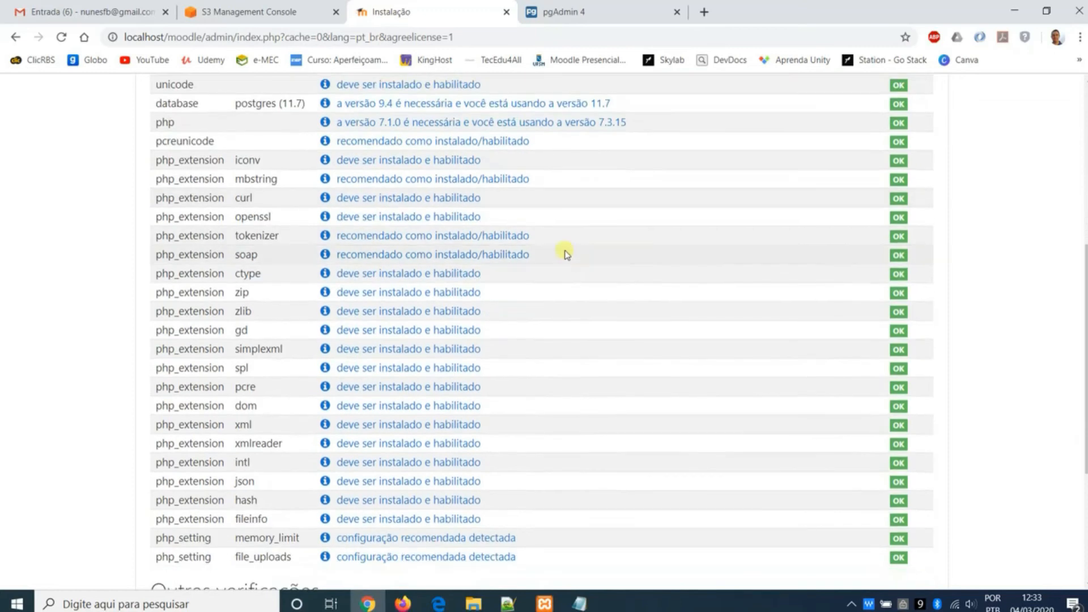
pyautogui.scroll(-1, 573, 238)
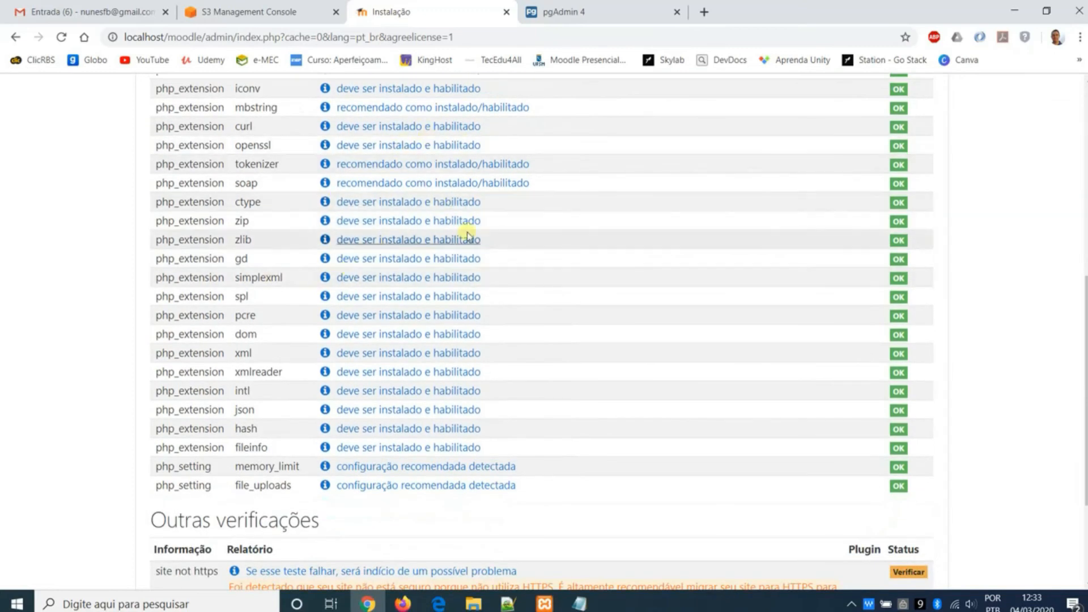
pyautogui.click(570, 603)
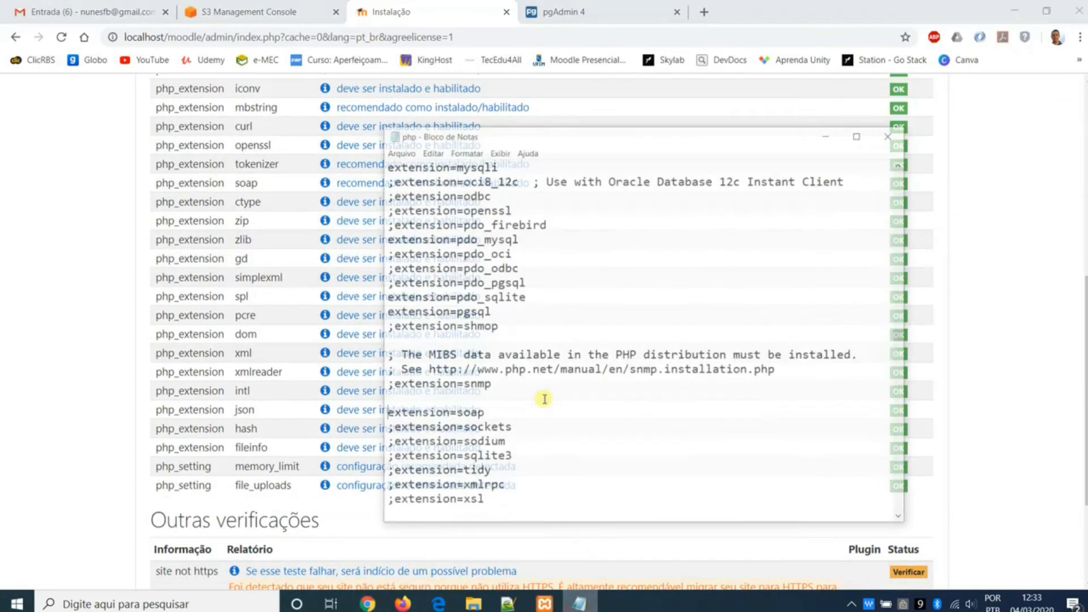
pyautogui.click(118, 229)
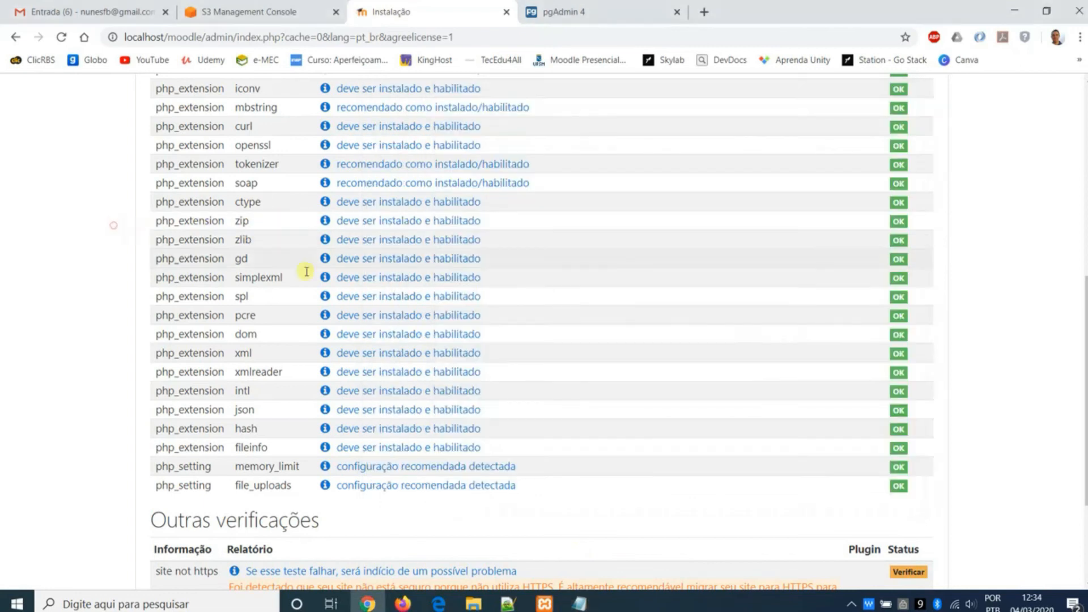
pyautogui.scroll(-3, 502, 287)
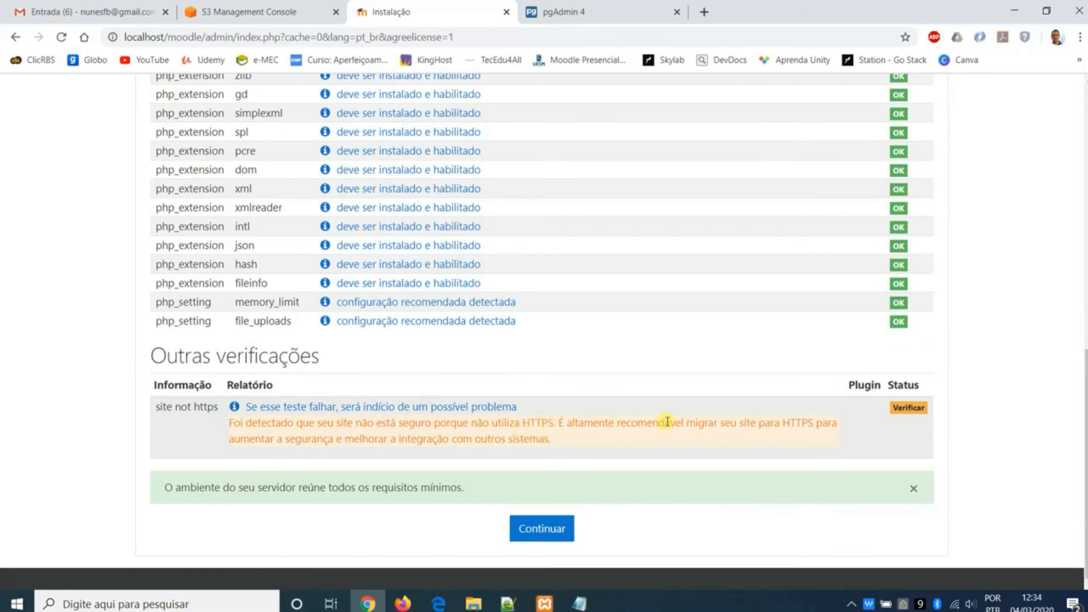
pyautogui.click(546, 531)
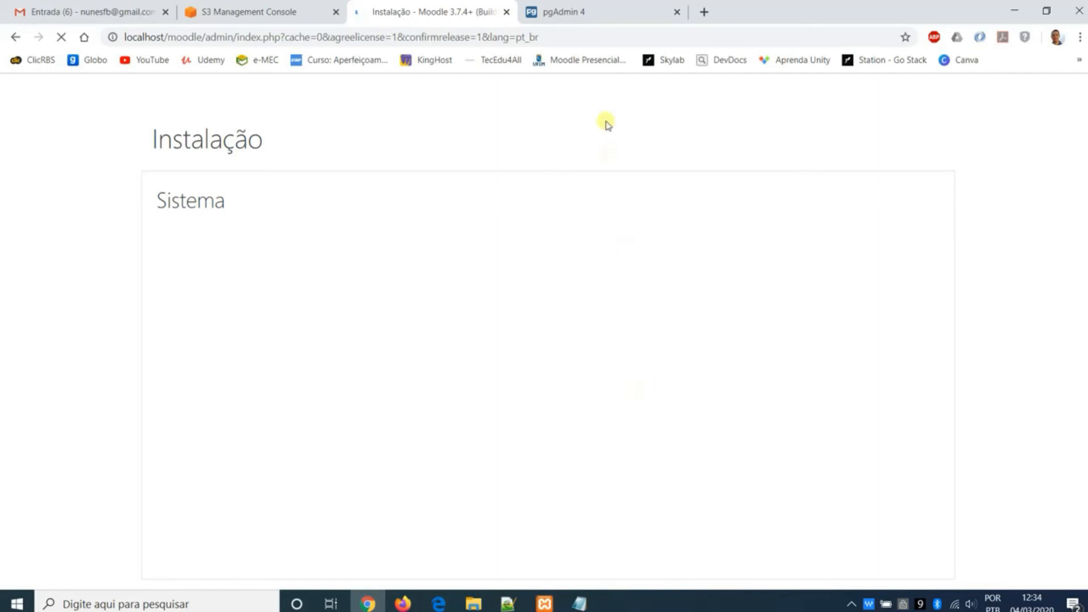
# - Look at the moodle database in pgAdmin during the component installation, return to the installer and continue to the administrator account form
pyautogui.click(603, 24)
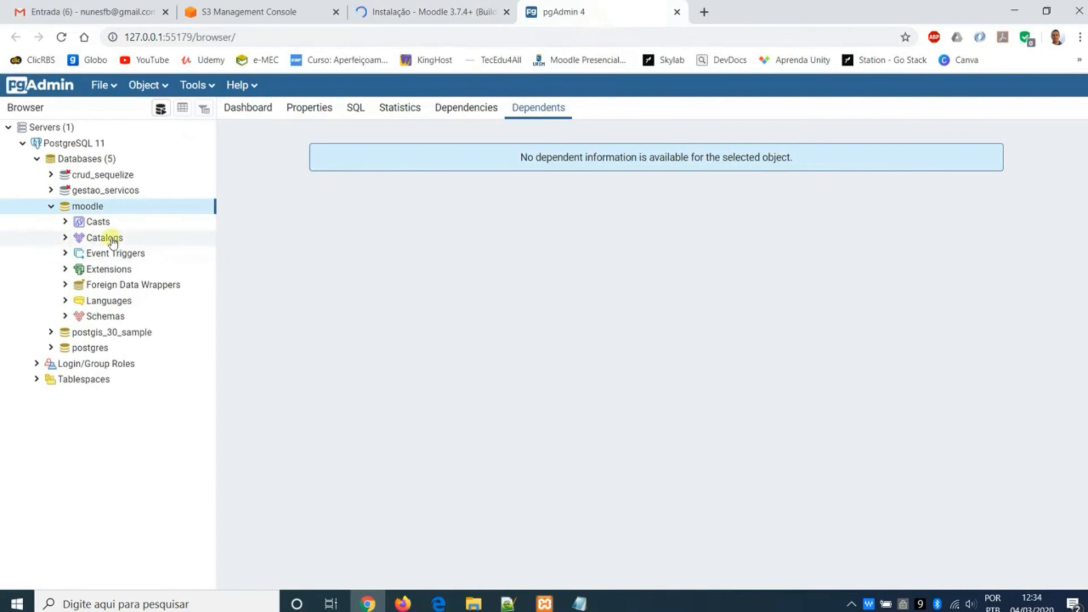
pyautogui.click(459, 19)
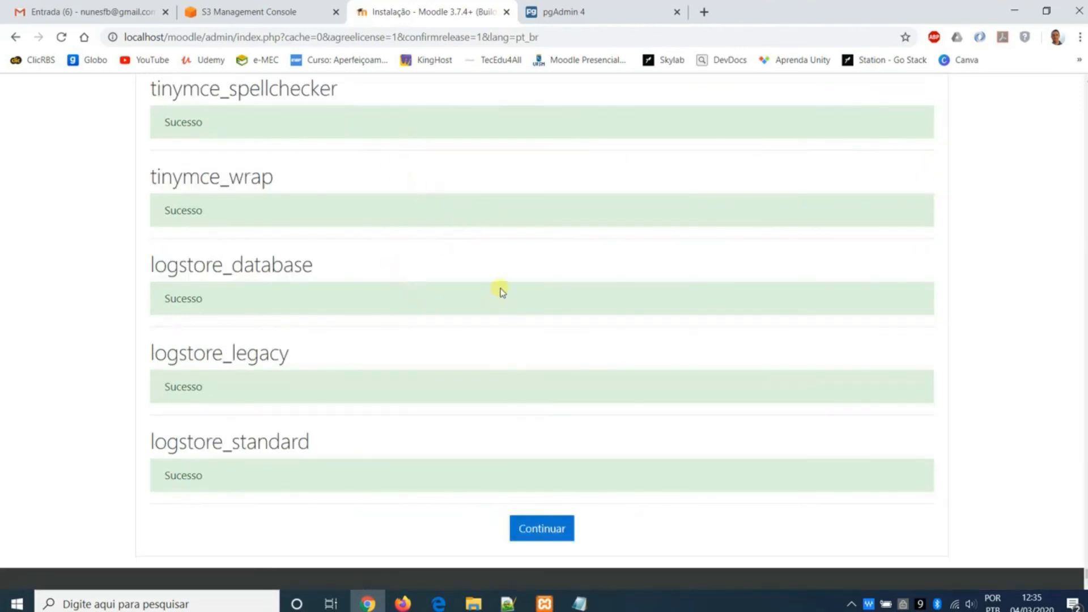
pyautogui.click(556, 532)
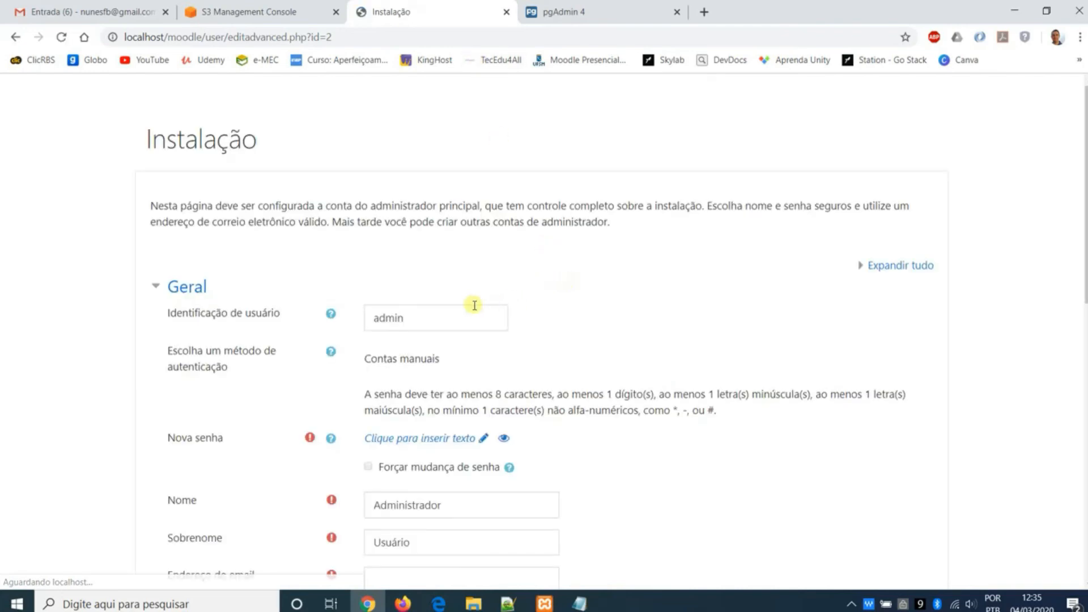
# - Keep the username admin in the administrator account form and fill in the account's email address
pyautogui.doubleClick(459, 318)
pyautogui.click(422, 319)
pyautogui.moveTo(422, 319); pyautogui.dragTo(366, 320)
pyautogui.scroll(-3, 422, 318)
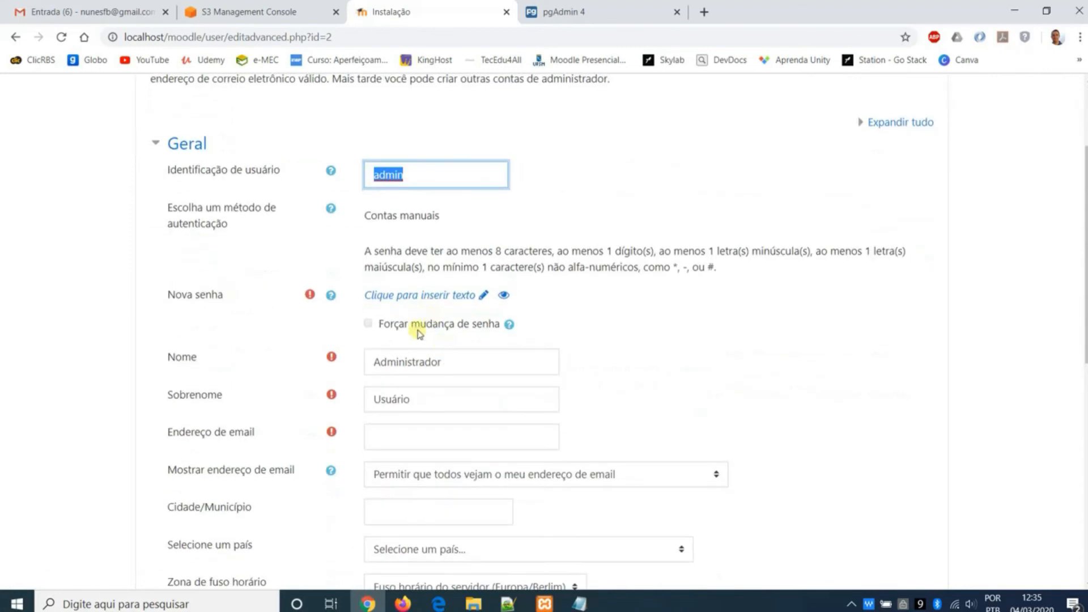
pyautogui.click(451, 435)
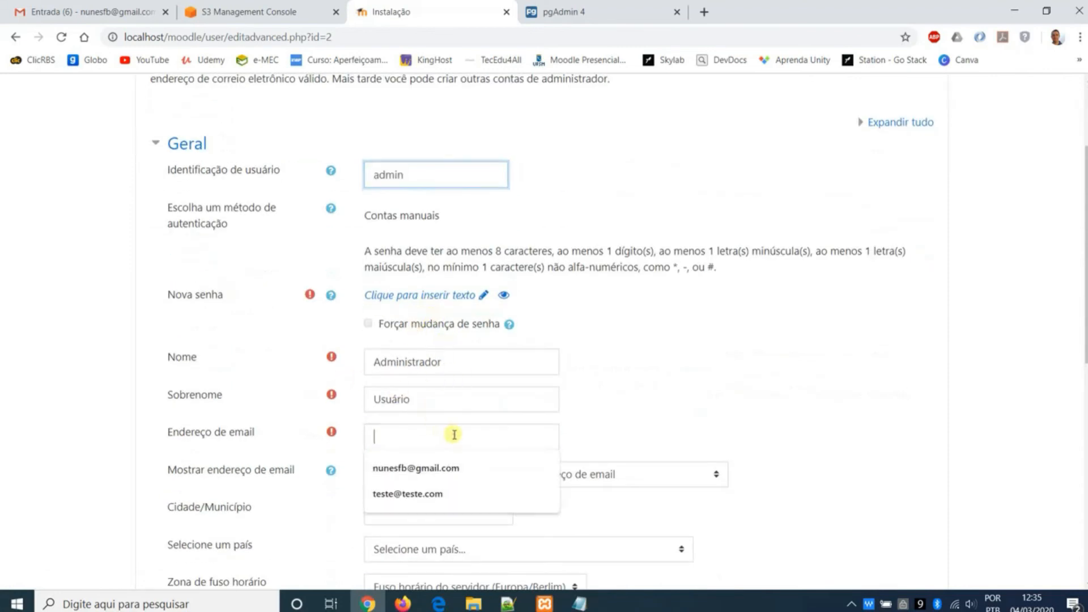
pyautogui.click(448, 508)
pyautogui.click(457, 505)
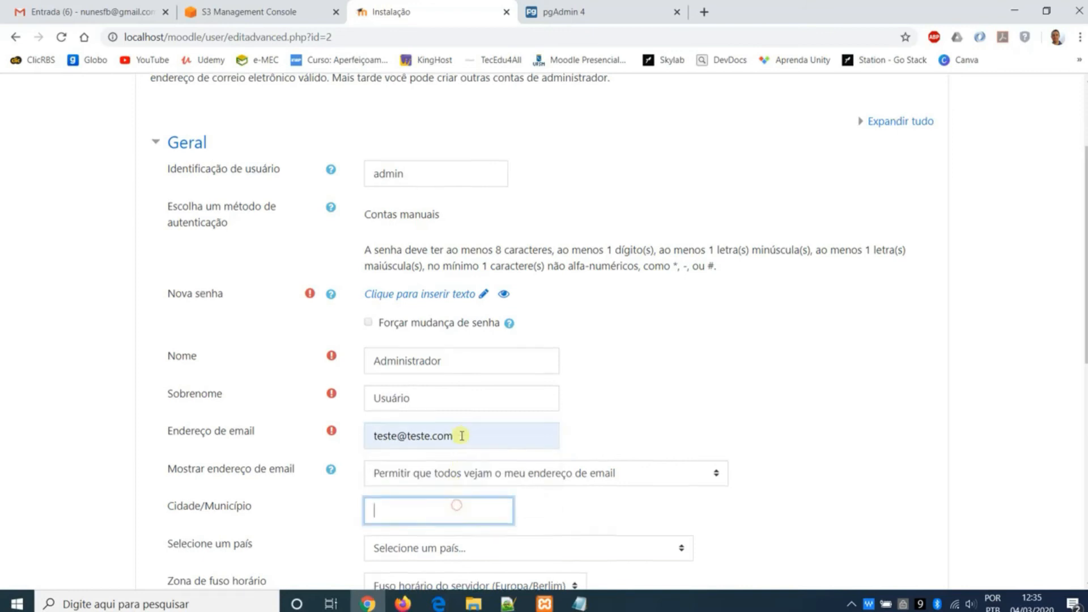
# - Set the administrator's time zone to América/São_Paulo
pyautogui.scroll(-1, 462, 435)
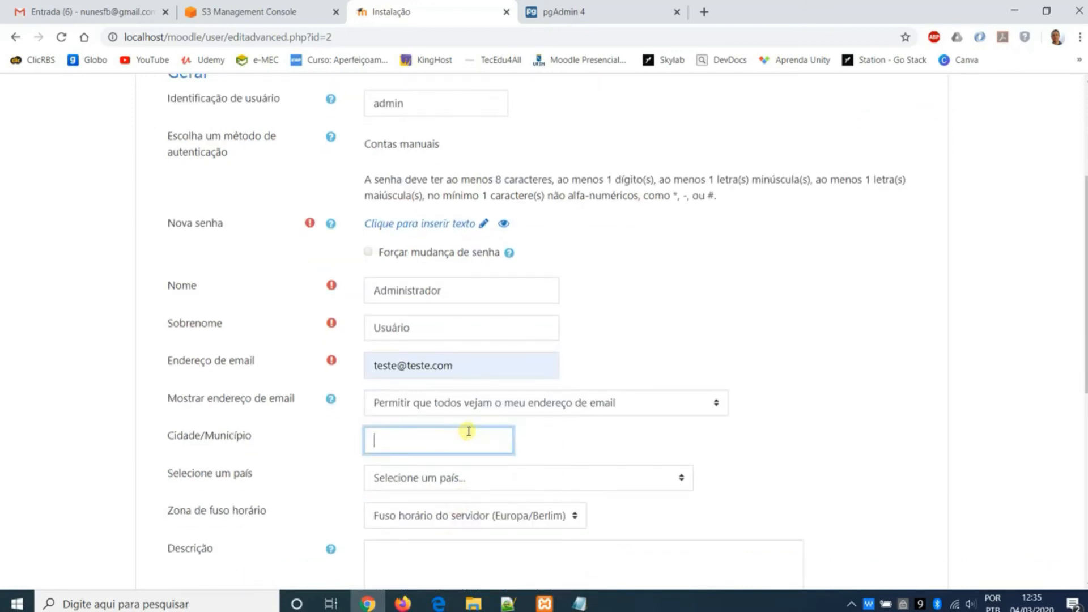
pyautogui.scroll(-1, 482, 434)
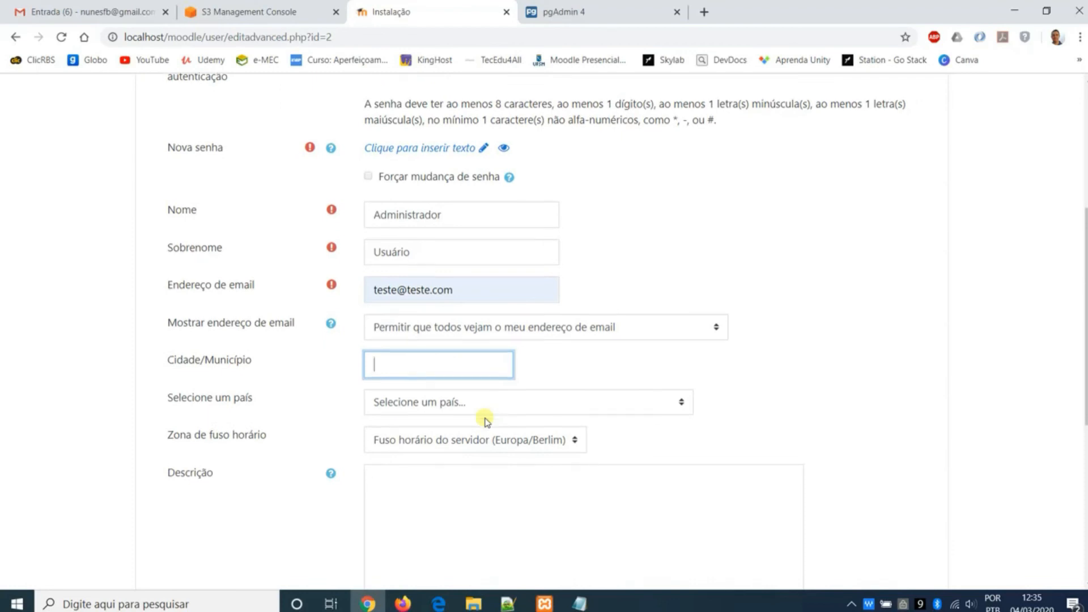
pyautogui.scroll(-1, 484, 419)
pyautogui.scroll(-1, 486, 415)
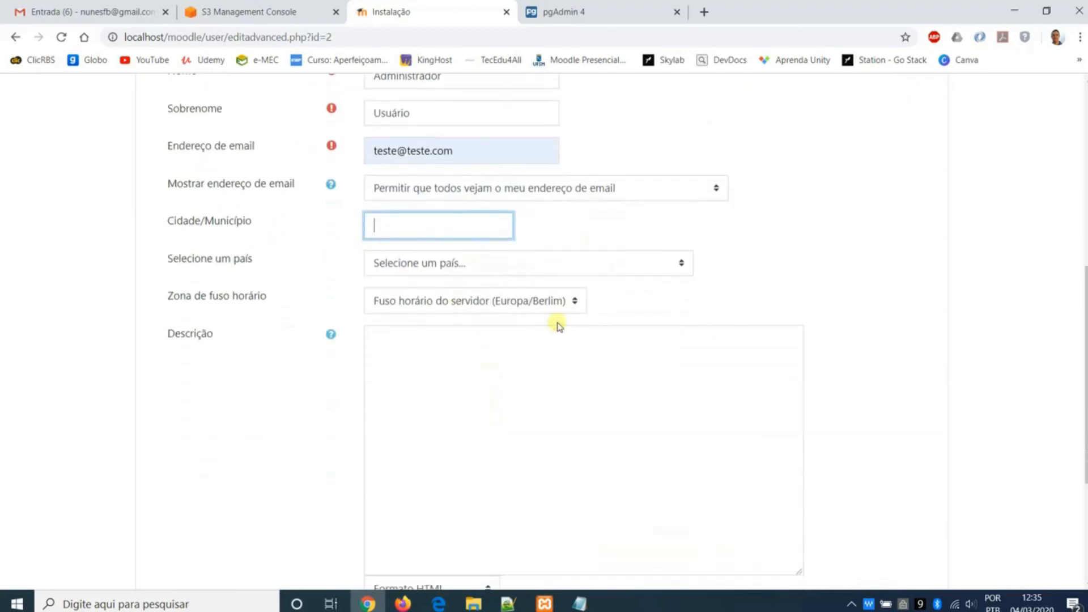
pyautogui.click(535, 305)
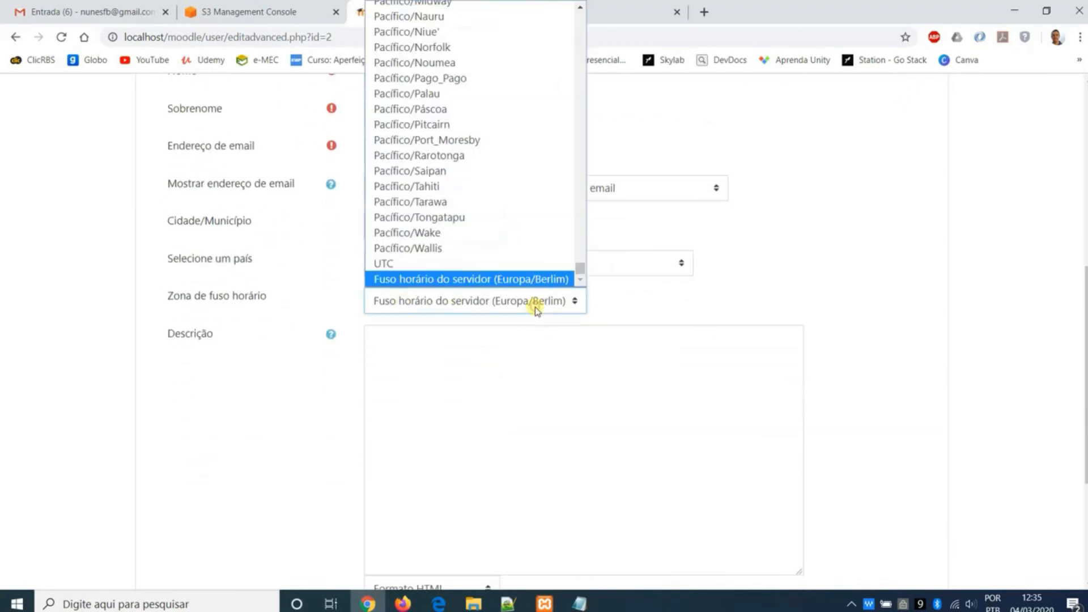
pyautogui.moveTo(581, 264); pyautogui.dragTo(577, 71)
pyautogui.scroll(-8, 517, 161)
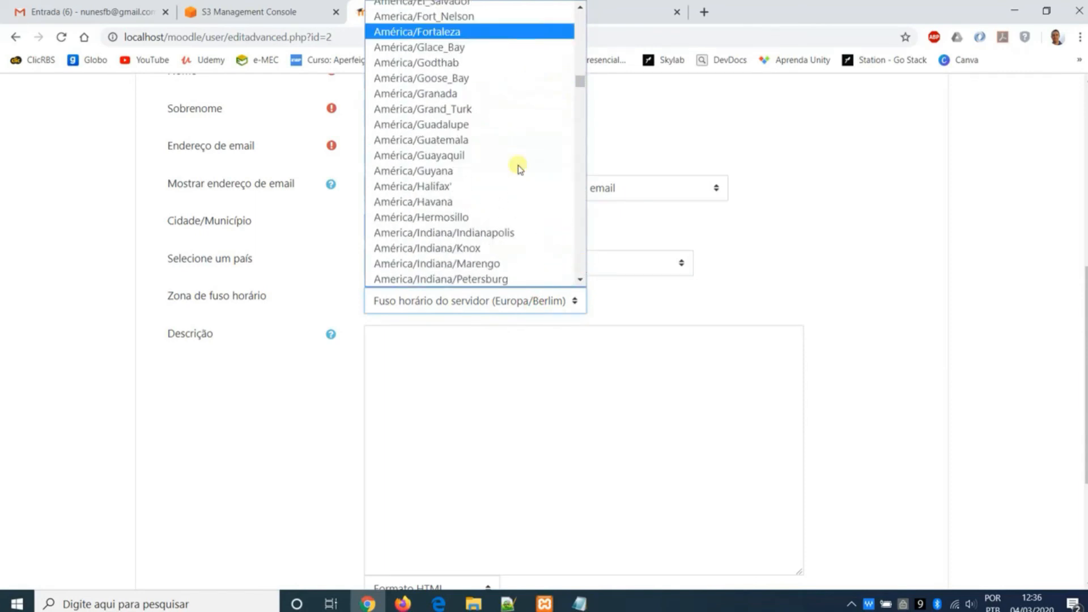
pyautogui.scroll(-15, 520, 185)
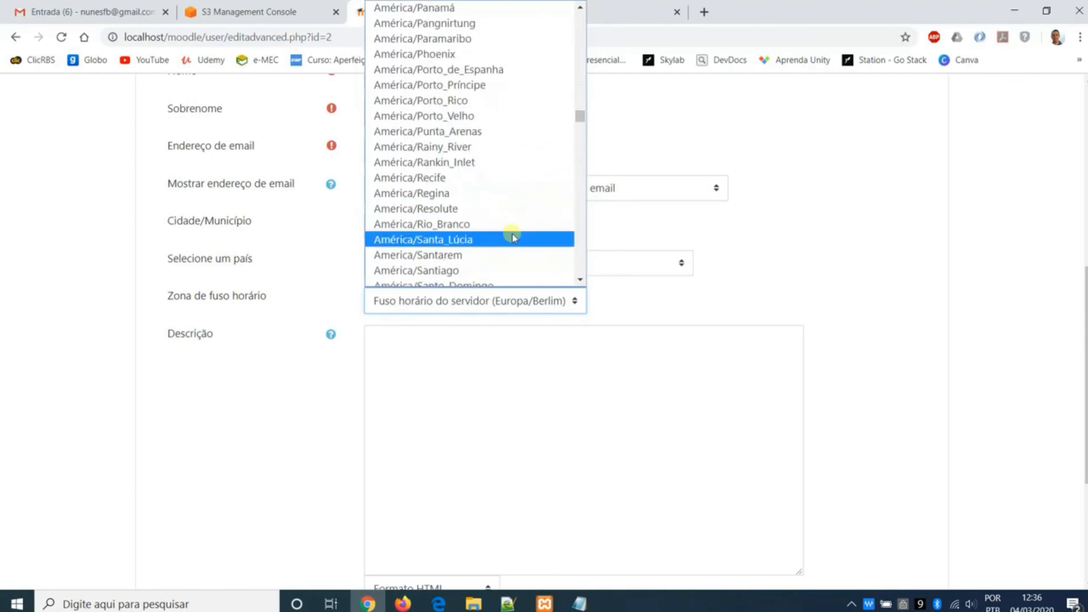
pyautogui.scroll(-5, 501, 239)
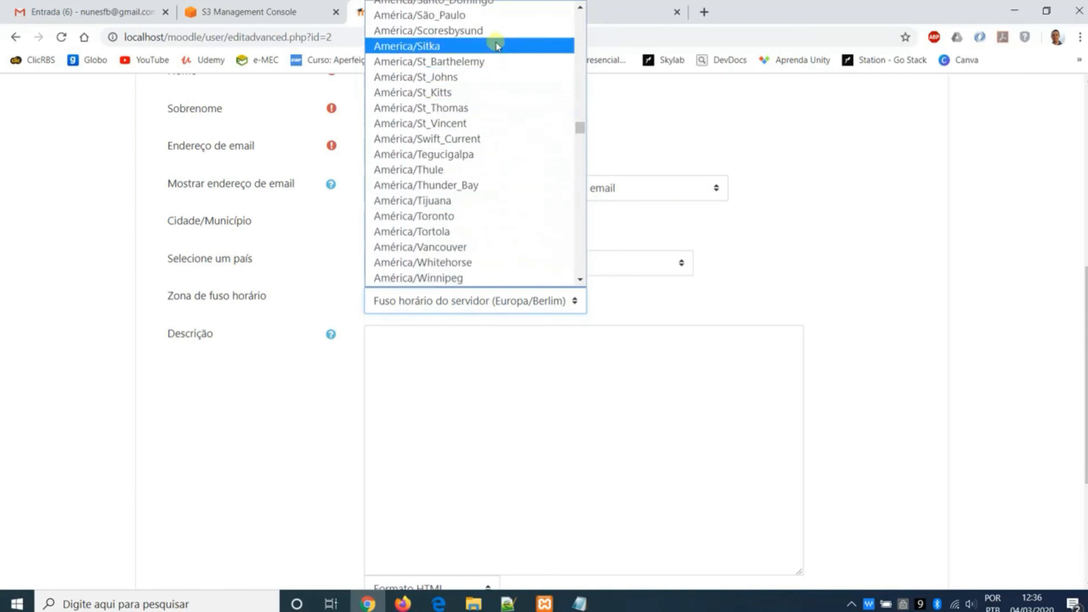
pyautogui.click(487, 16)
# - Set the administrator's country to Brasil and try to submit the profile
pyautogui.click(577, 258)
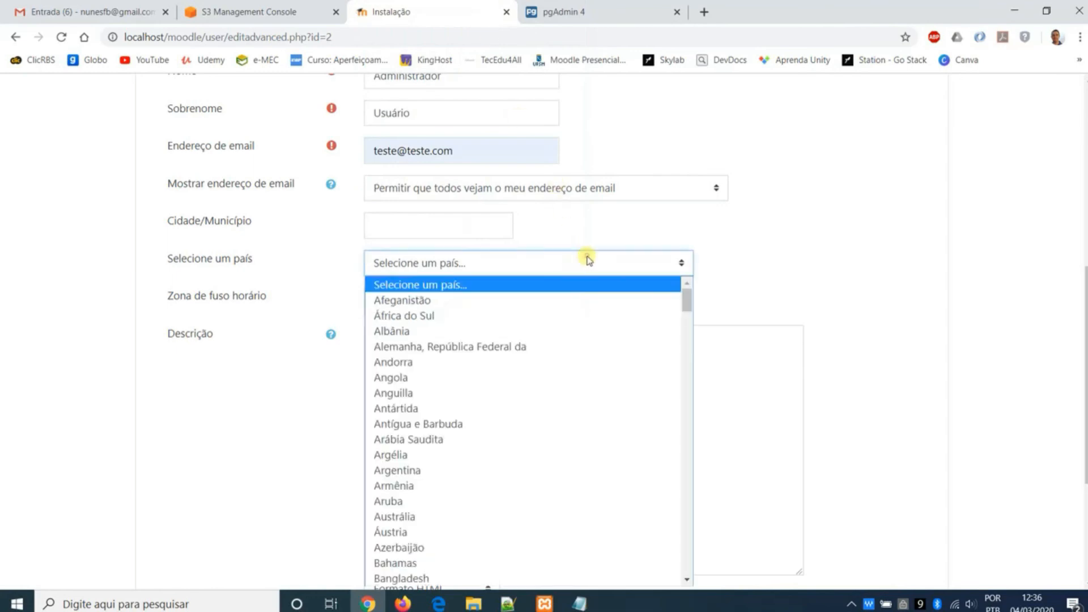
pyautogui.scroll(-3, 538, 464)
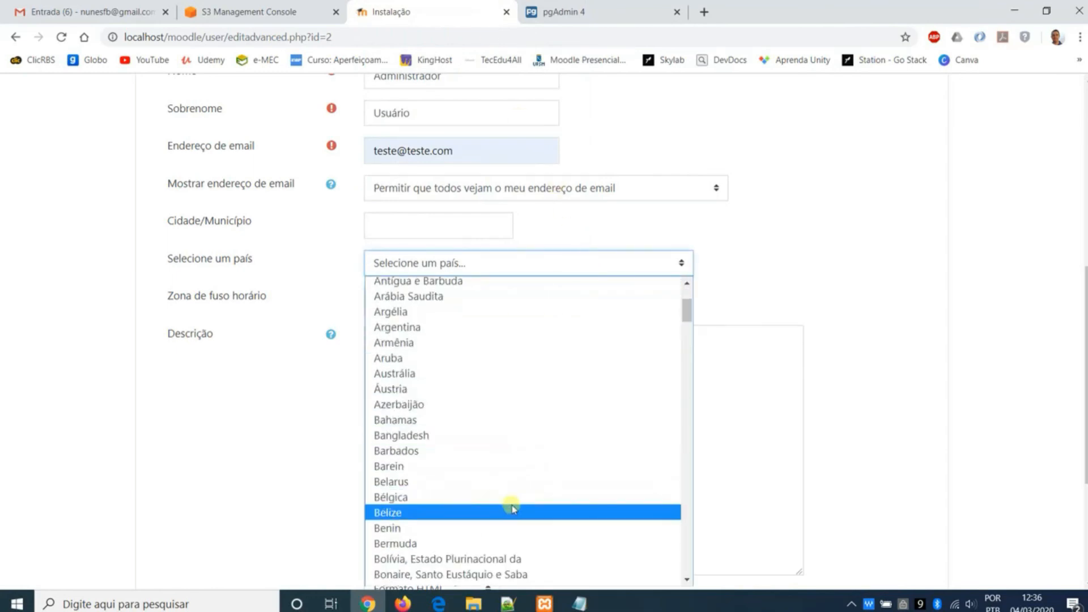
pyautogui.scroll(-3, 502, 453)
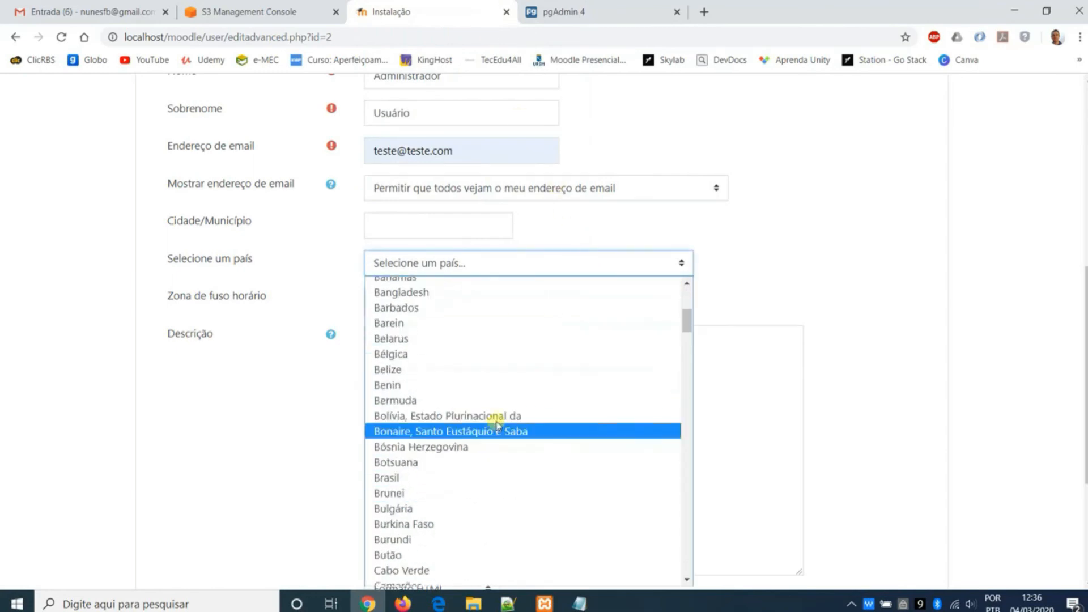
pyautogui.click(489, 475)
pyautogui.click(771, 216)
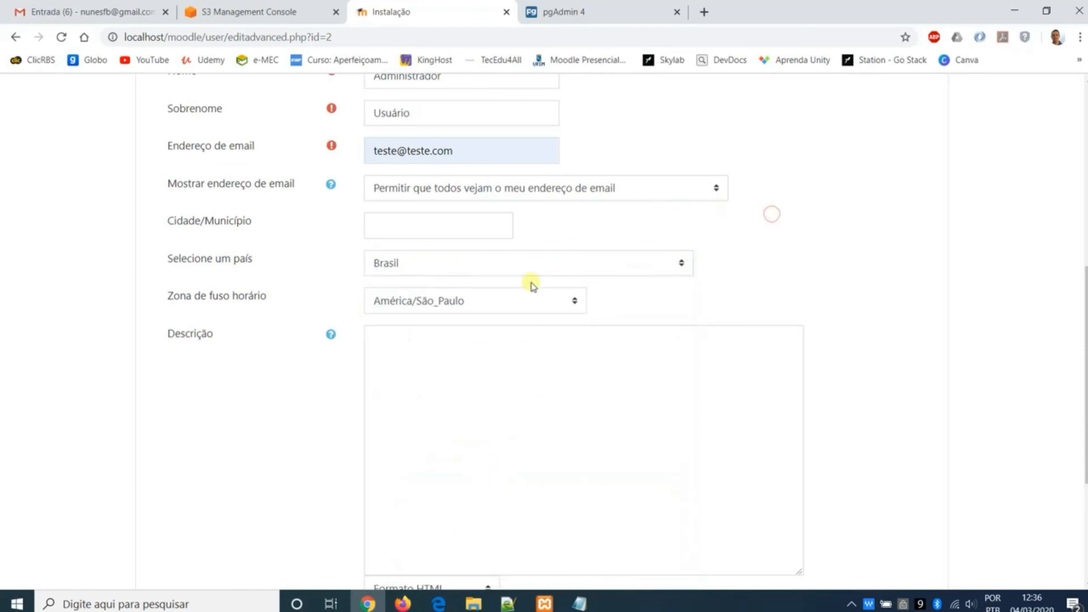
pyautogui.tripleClick(279, 299)
pyautogui.click(705, 315)
pyautogui.scroll(-4, 704, 314)
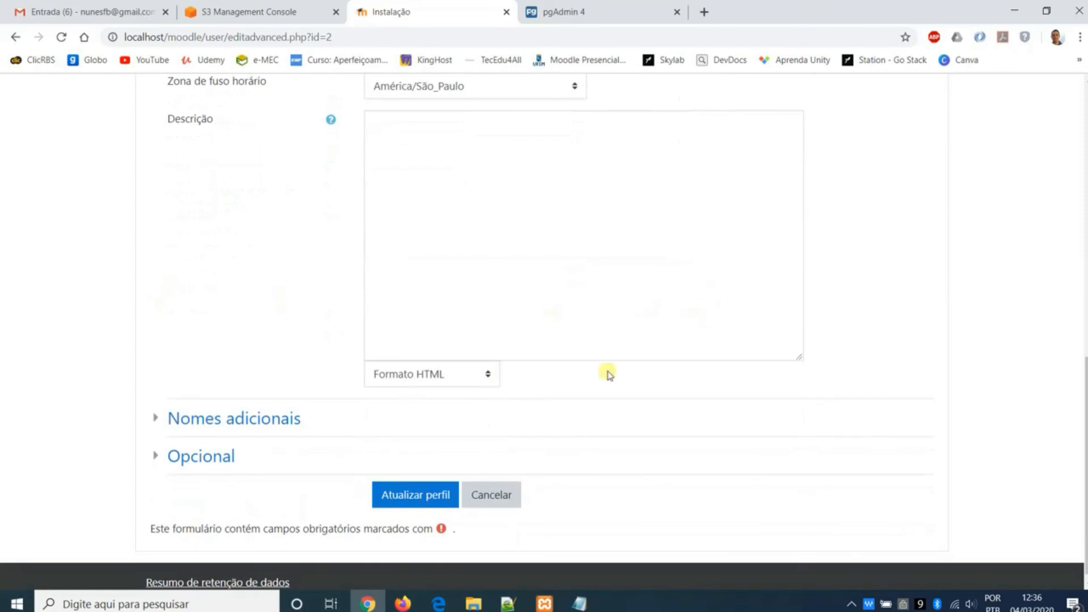
pyautogui.click(417, 495)
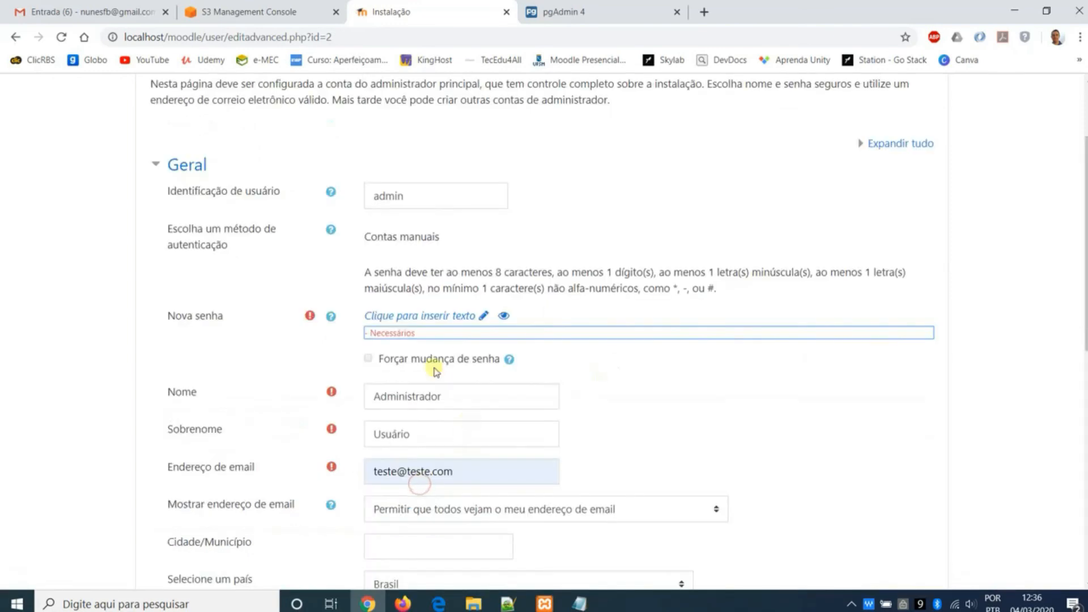
# - Read the password rules, enter the new password for the administrator account and update the profile
pyautogui.moveTo(450, 273); pyautogui.dragTo(717, 276)
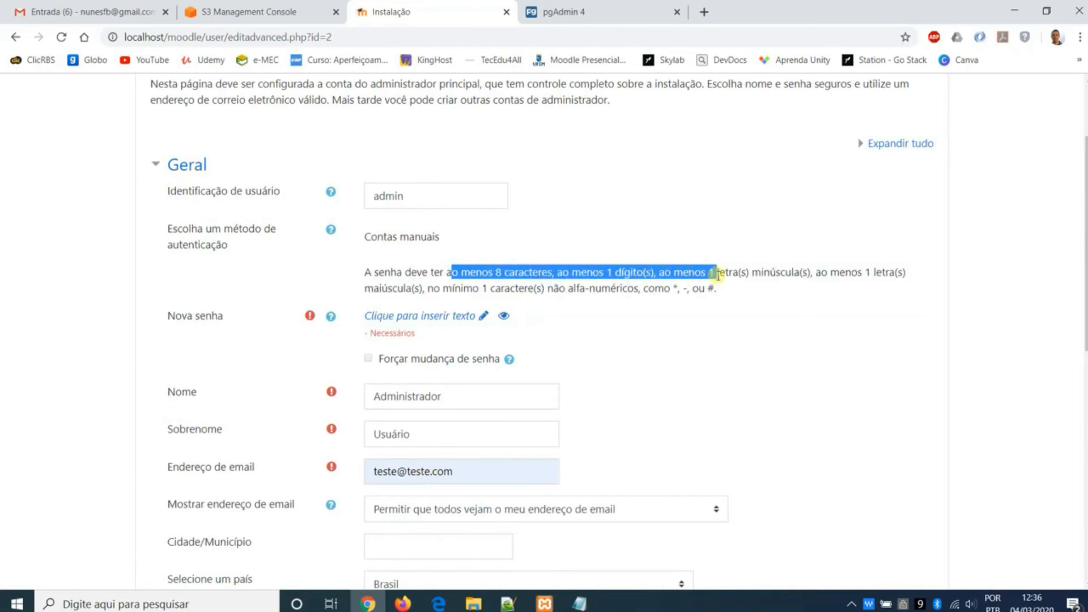
pyautogui.click(483, 316)
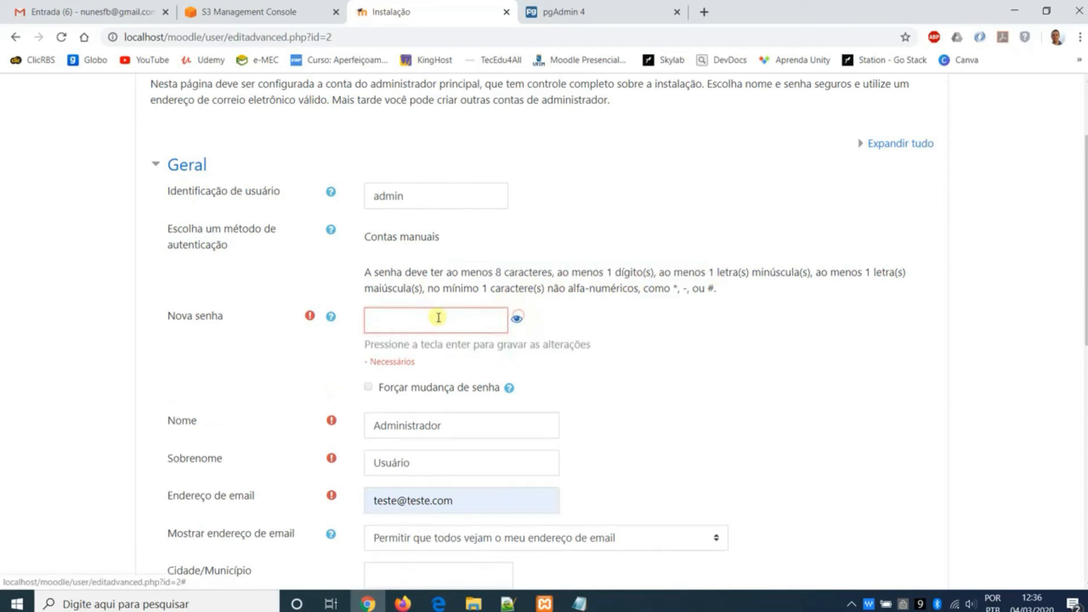
pyautogui.write('Teste123!')
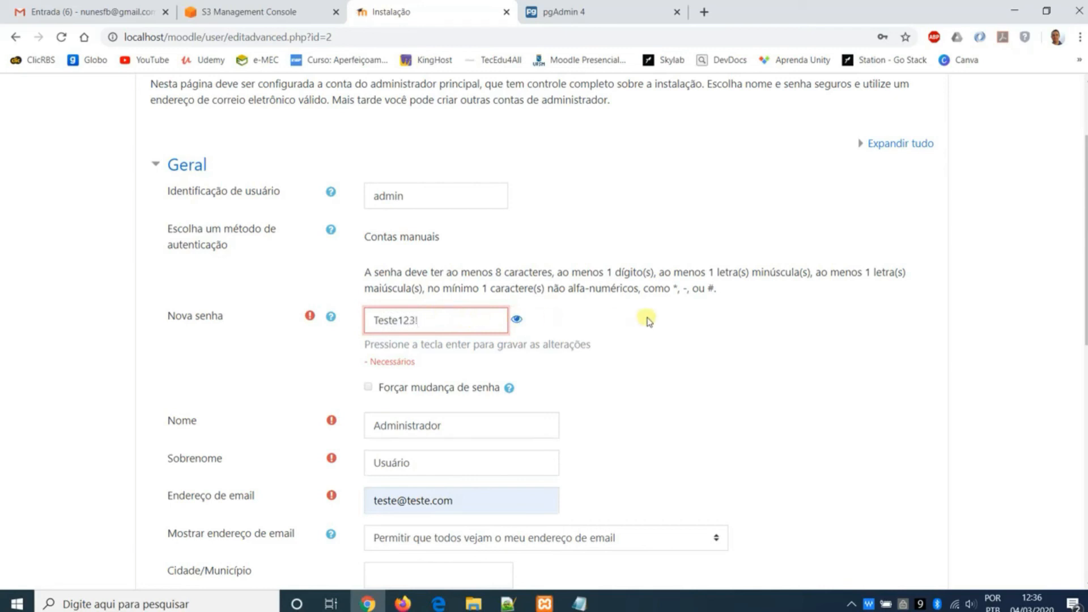
pyautogui.press('Return')
pyautogui.scroll(-3, 573, 392)
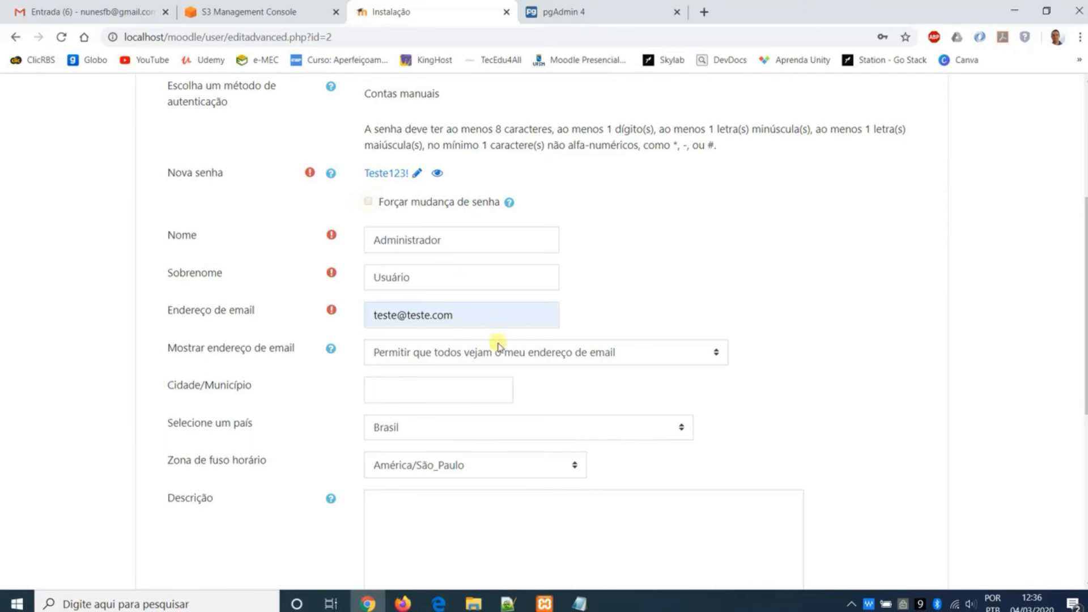
pyautogui.scroll(-6, 496, 347)
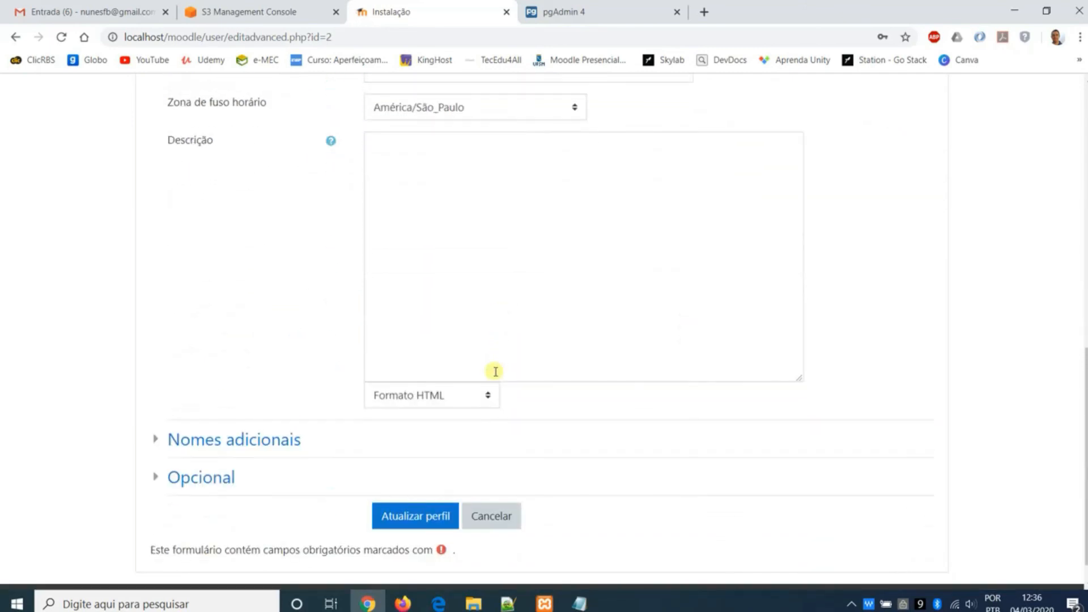
pyautogui.click(432, 510)
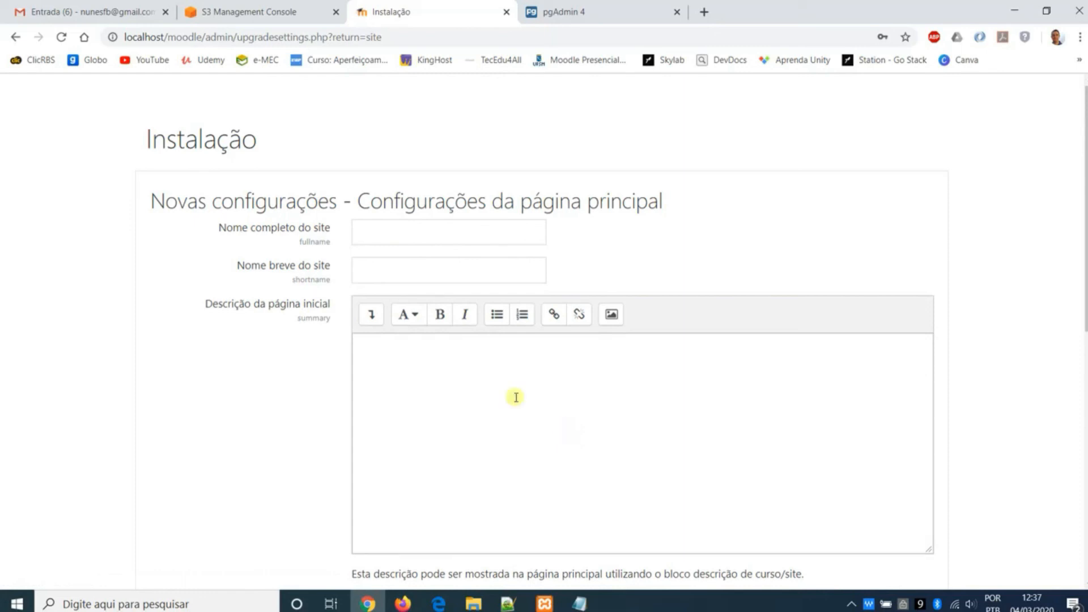
# - Set both the full site name and the short site name to Moodle Teste
pyautogui.click(471, 232)
pyautogui.press('Down')
pyautogui.press('Return')
pyautogui.press('Tab')
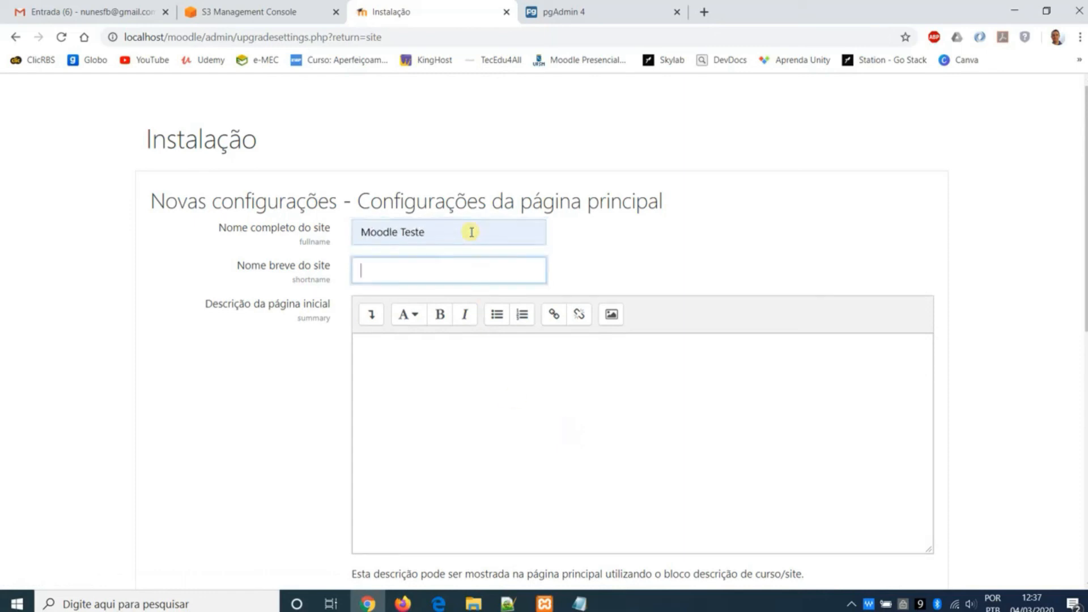
pyautogui.press('Down')
pyautogui.press('Down')
pyautogui.press('Return')
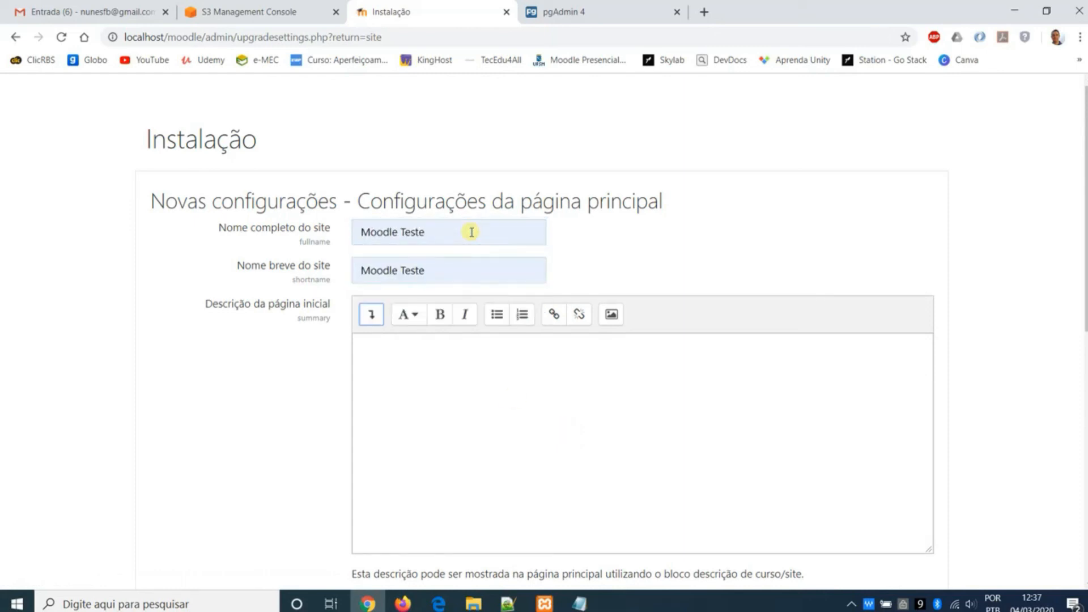
# - Set the site's default time zone to América/São_Paulo, leave self-registration disabled and save the settings
pyautogui.click(509, 402)
pyautogui.scroll(-4, 448, 360)
pyautogui.scroll(-3, 448, 359)
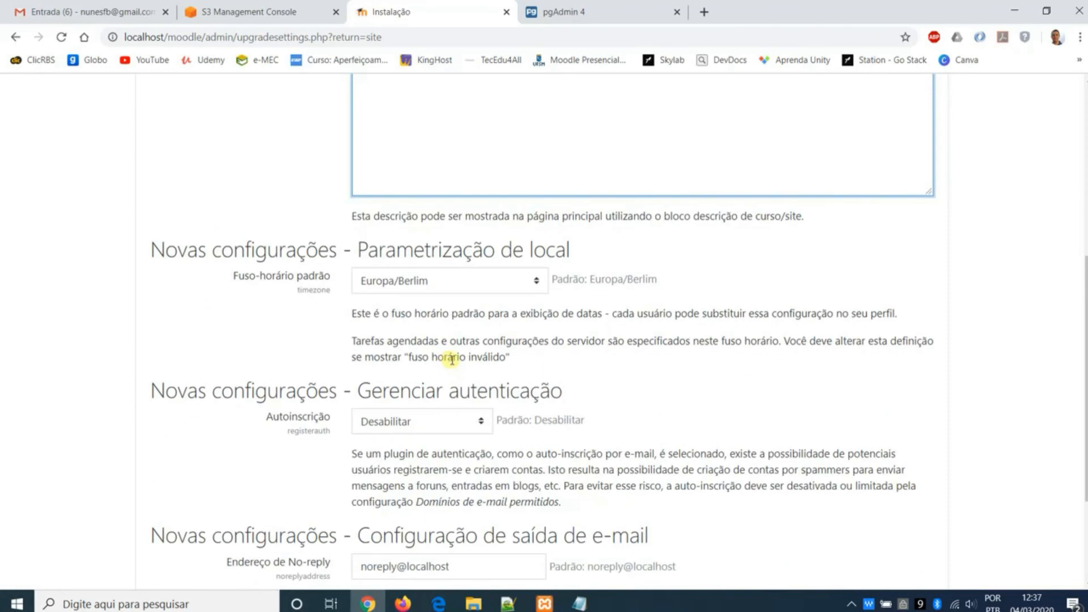
pyautogui.click(501, 282)
pyautogui.moveTo(539, 502); pyautogui.dragTo(533, 422)
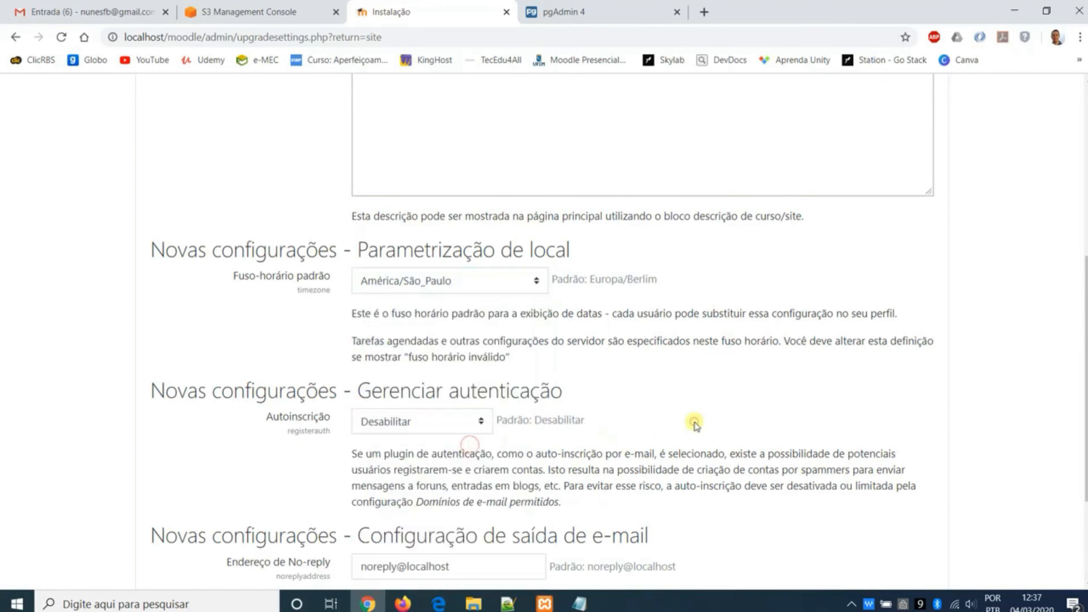
pyautogui.scroll(-3, 694, 422)
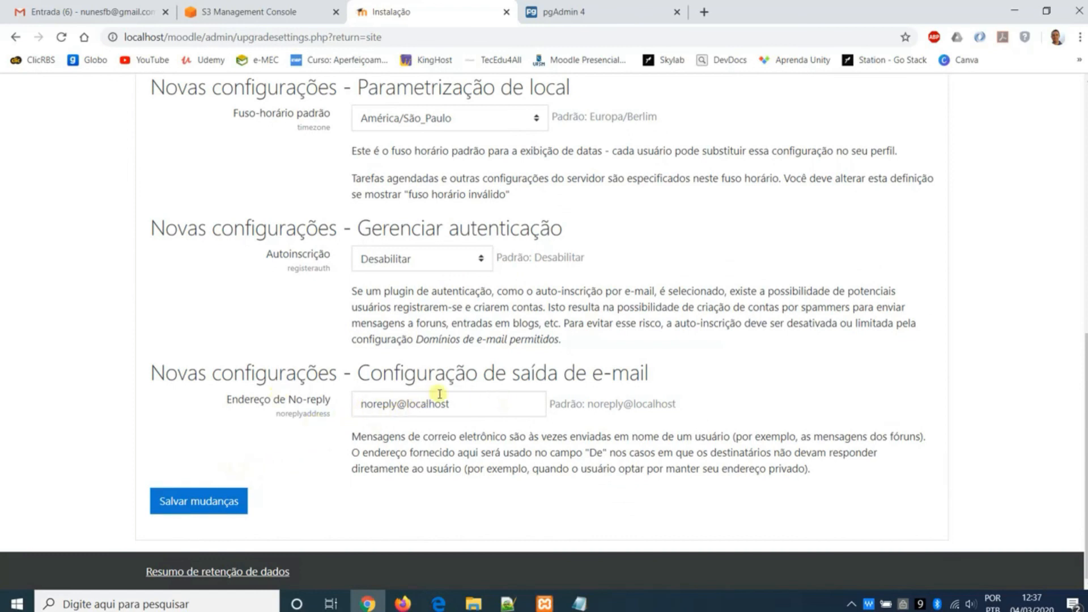
pyautogui.click(206, 501)
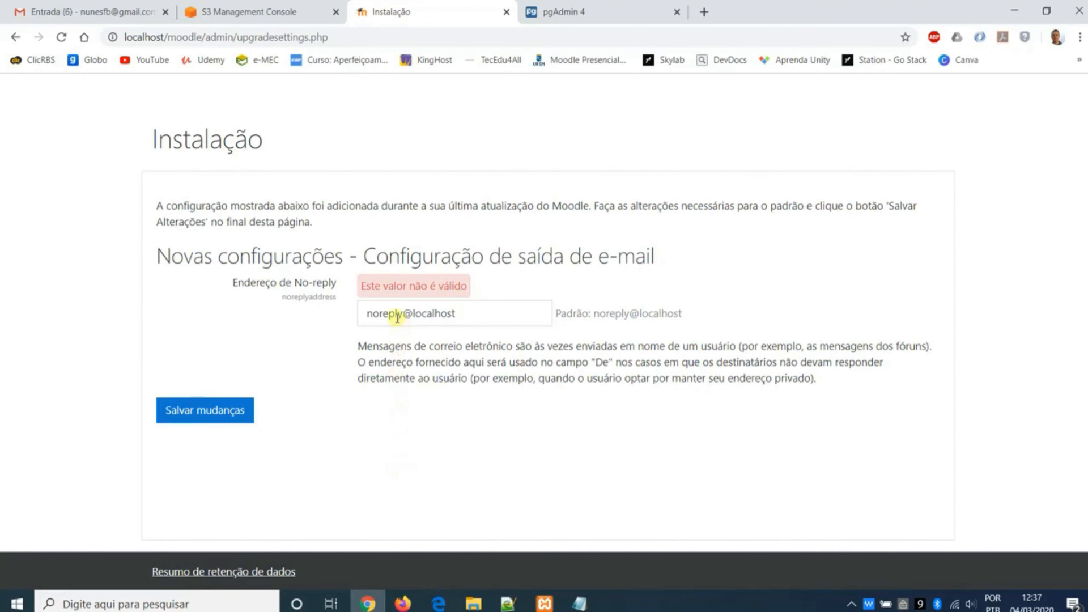
# - Replace the part before the @ in the no-reply address with teste and try to save the change
pyautogui.moveTo(399, 315); pyautogui.dragTo(382, 315)
pyautogui.write('teste')
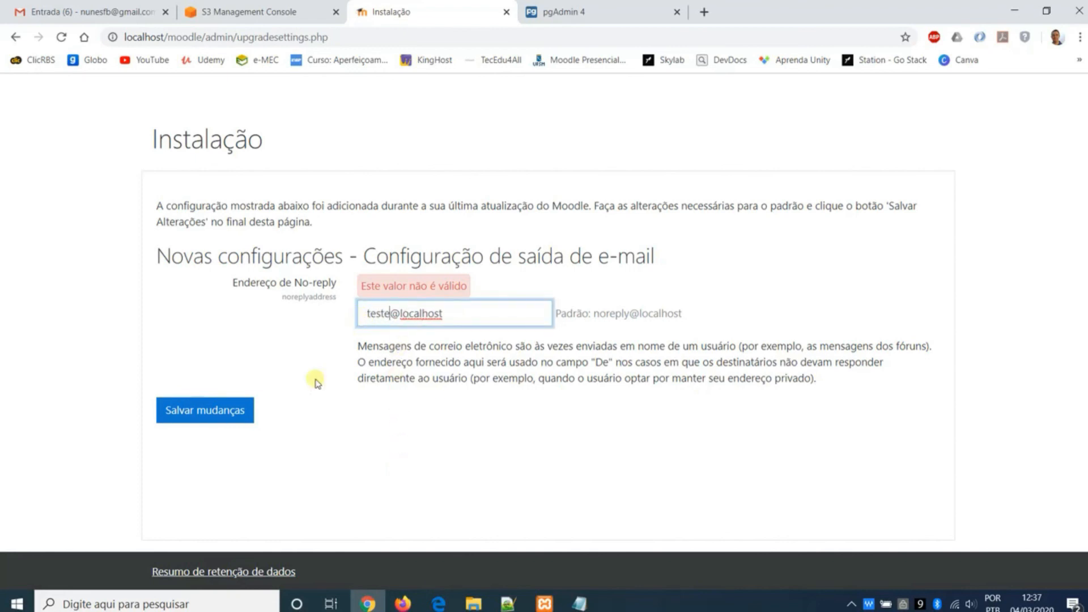
pyautogui.click(249, 410)
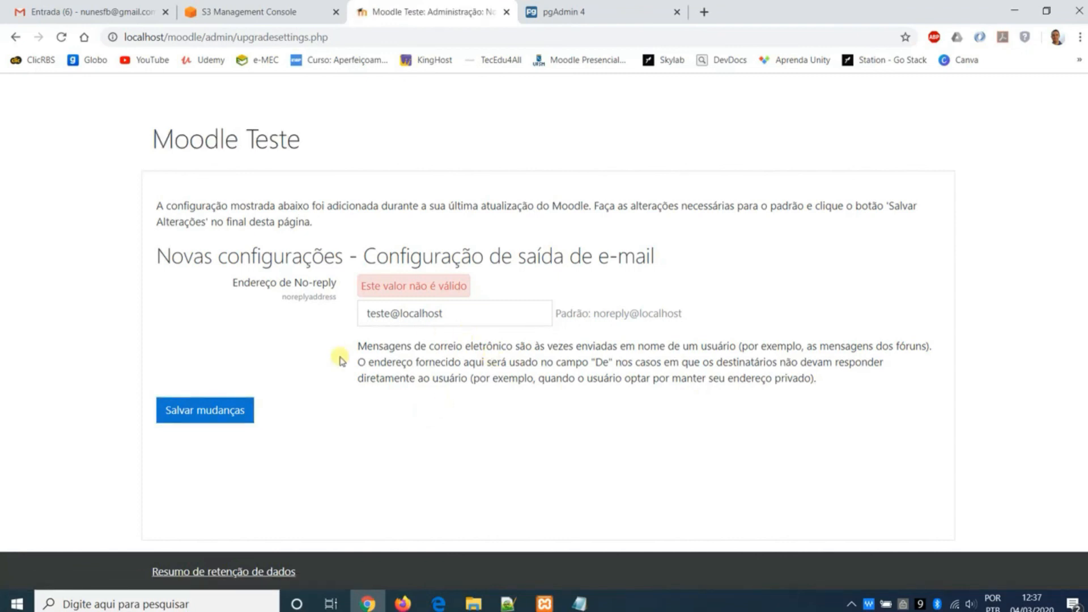
pyautogui.click(240, 413)
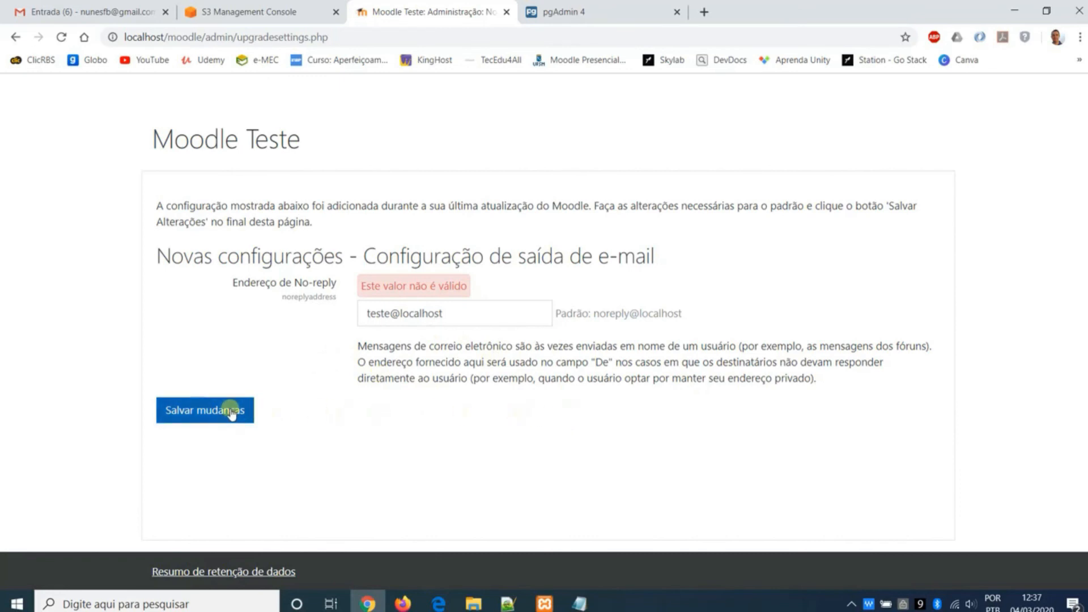
pyautogui.click(231, 413)
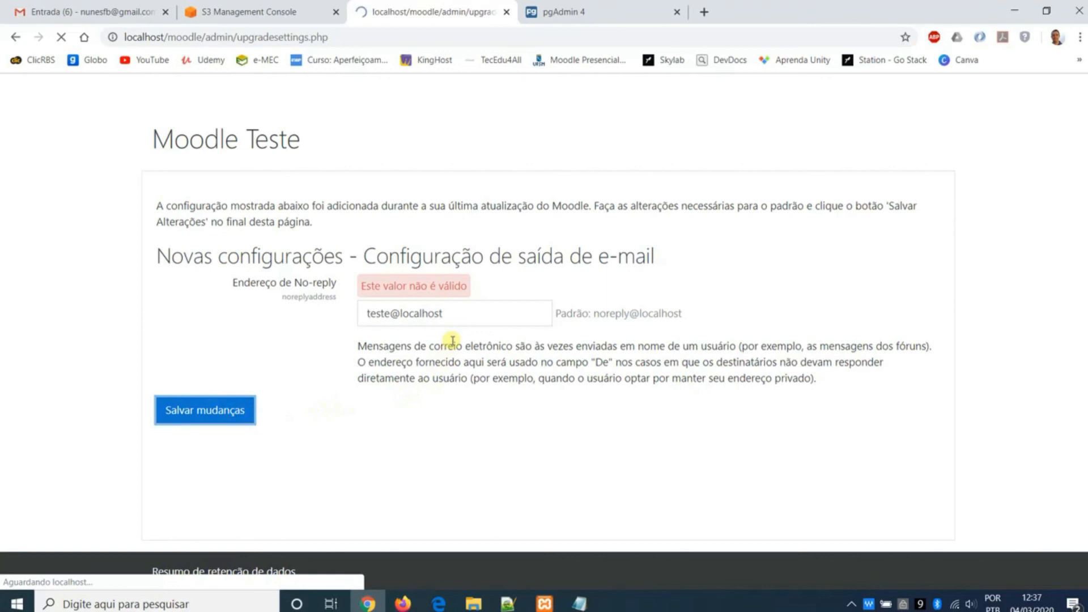
# - Set the no-reply address to the variant with a .com domain, save the settings and end the dashboard tour
pyautogui.moveTo(455, 313); pyautogui.dragTo(417, 313)
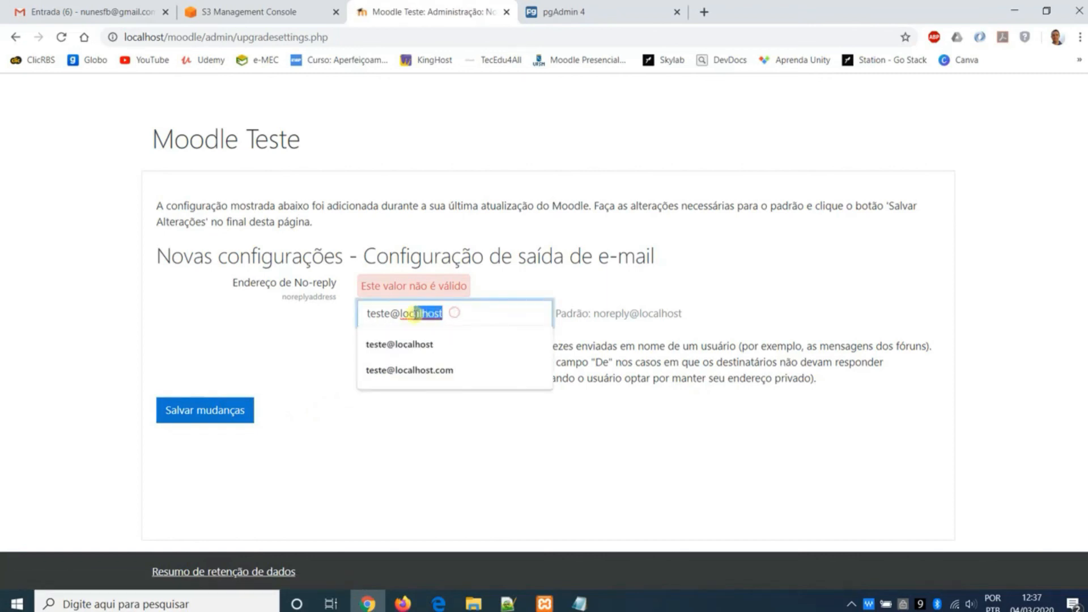
pyautogui.click(408, 370)
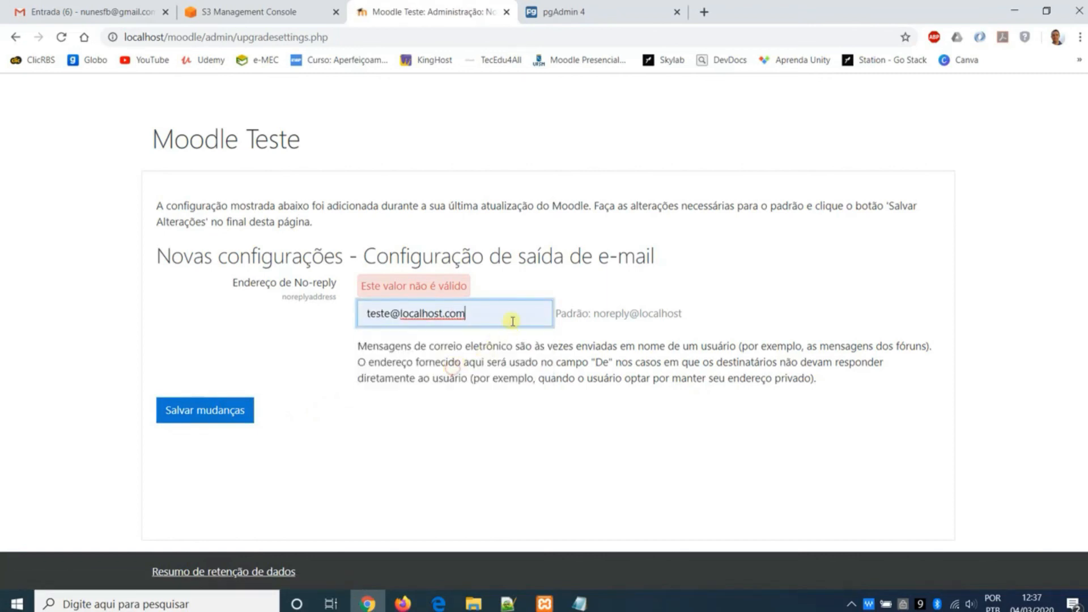
pyautogui.click(231, 409)
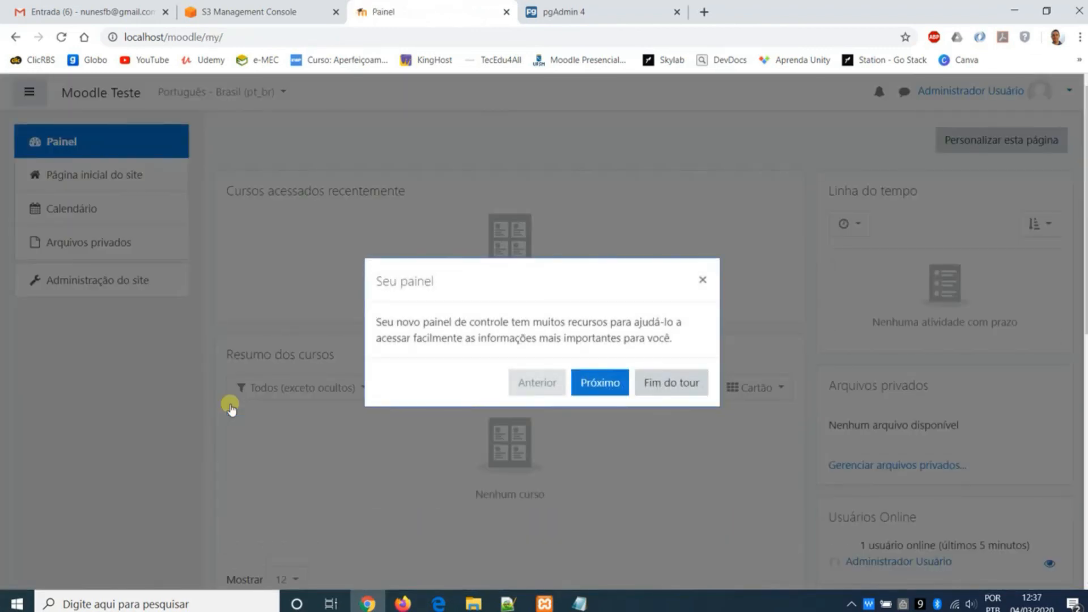
pyautogui.click(667, 379)
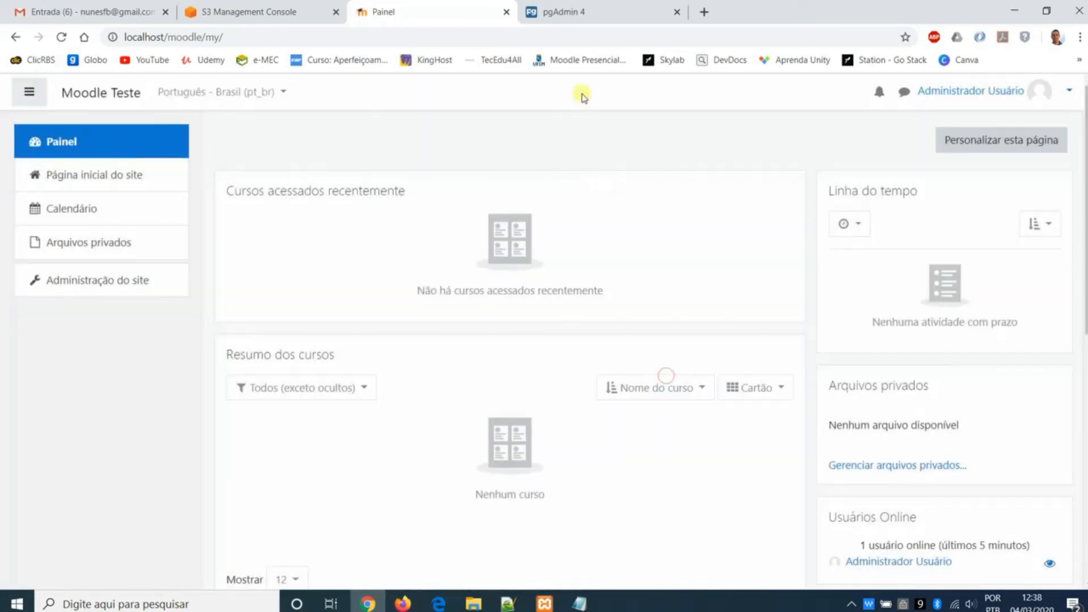
# - Switch to pgAdmin, examine the tables in the moodle database's public schema and close pgAdmin
pyautogui.click(578, 14)
pyautogui.doubleClick(78, 209)
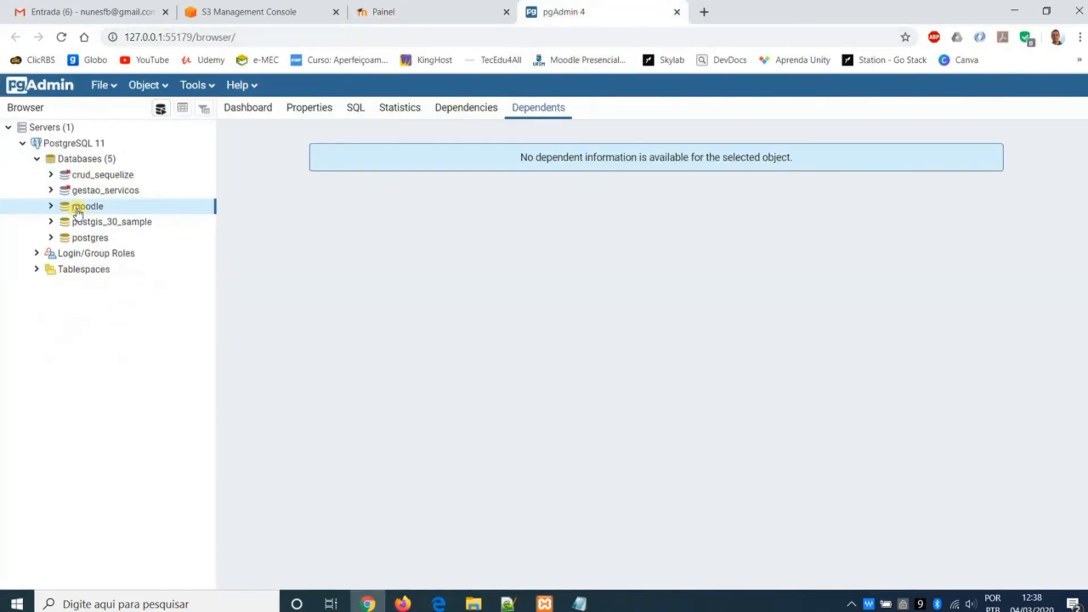
pyautogui.doubleClick(78, 209)
pyautogui.doubleClick(85, 316)
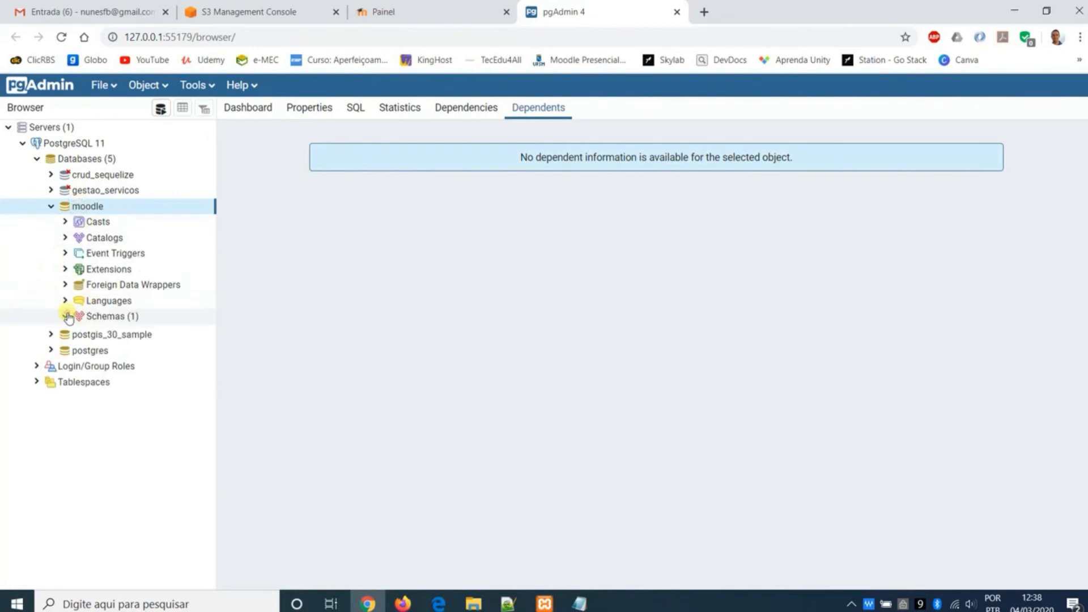
pyautogui.scroll(-1, 86, 341)
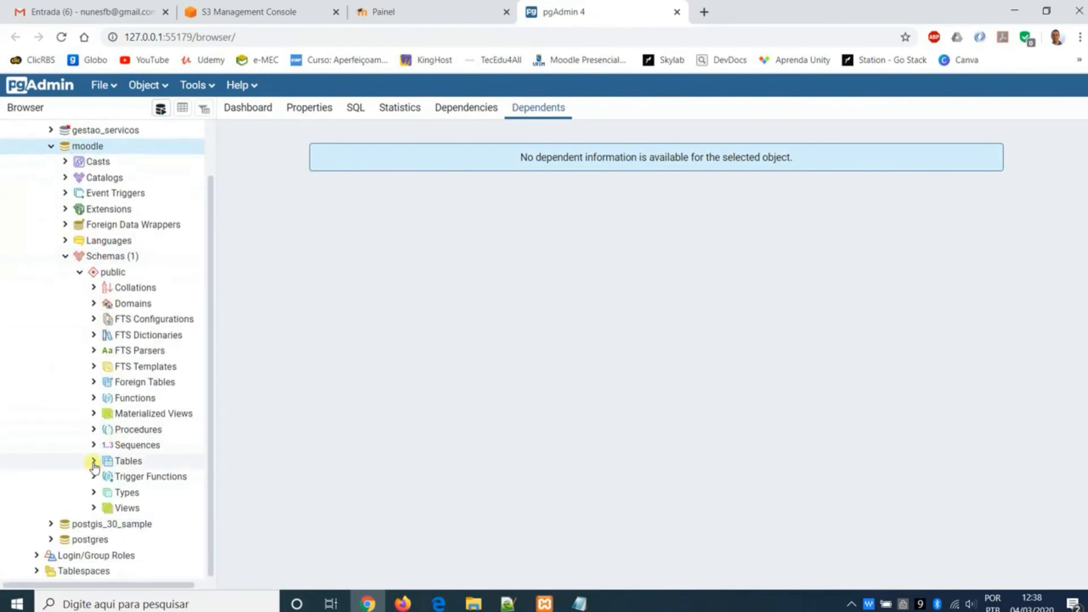
pyautogui.scroll(-15, 141, 406)
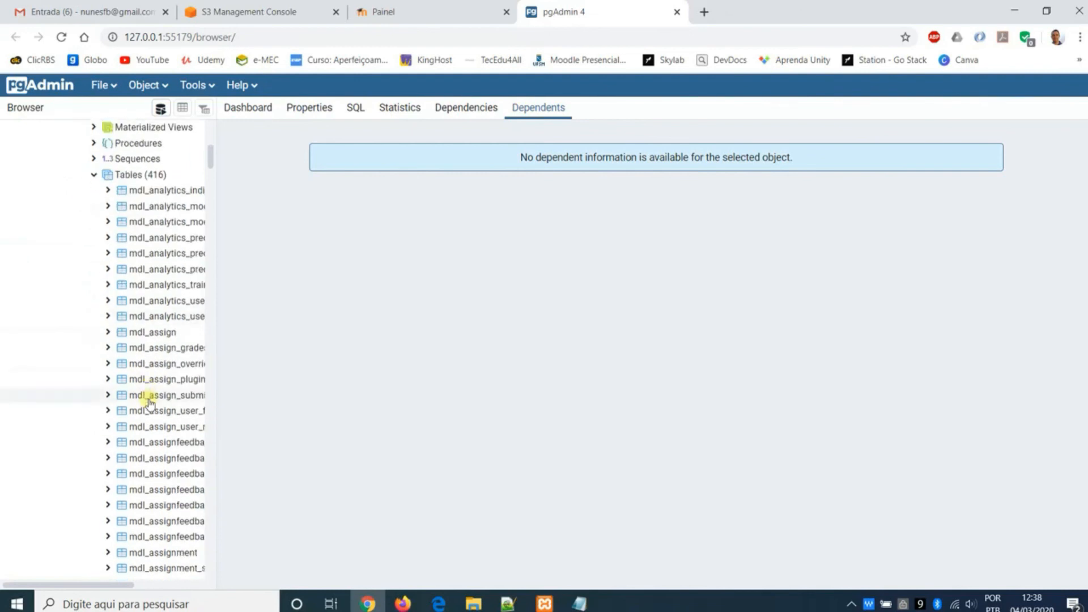
pyautogui.click(676, 13)
pyautogui.click(606, 112)
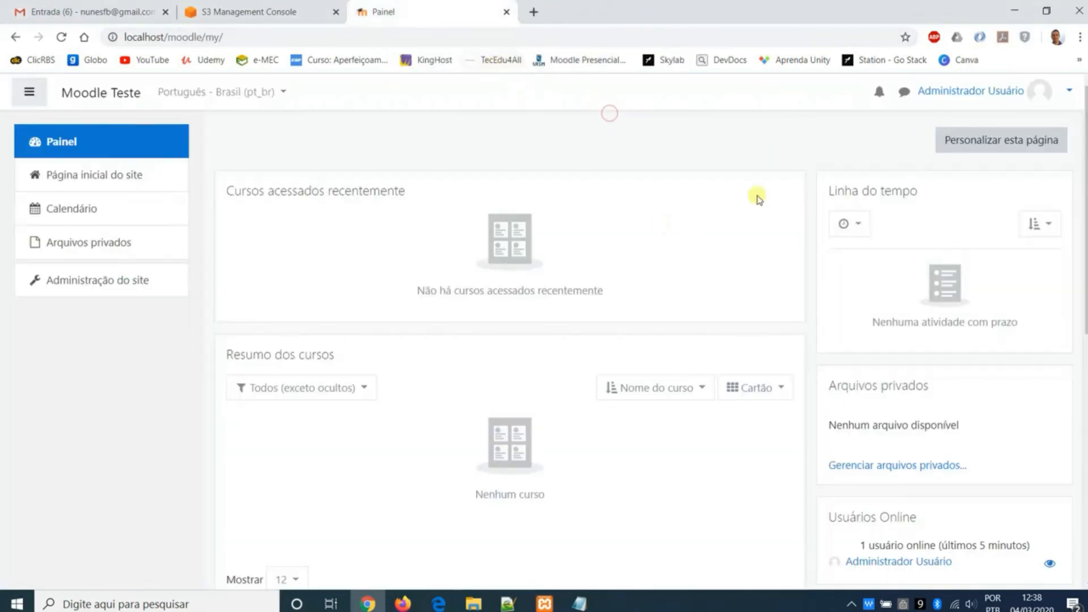
# - Log out of the Moodle site and log back in as admin with the account password
pyautogui.click(1068, 91)
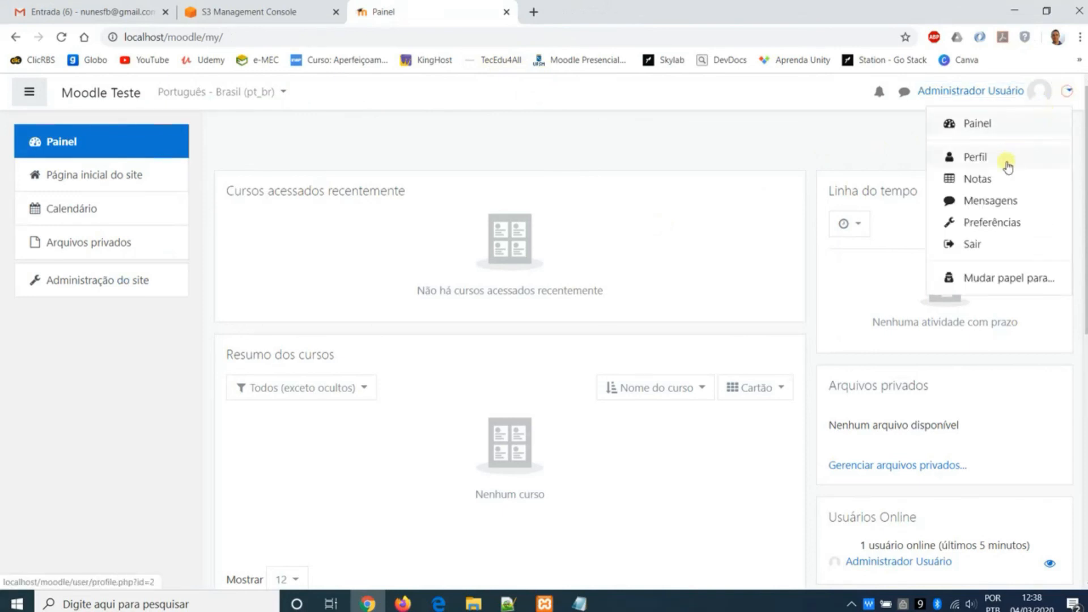
pyautogui.click(966, 243)
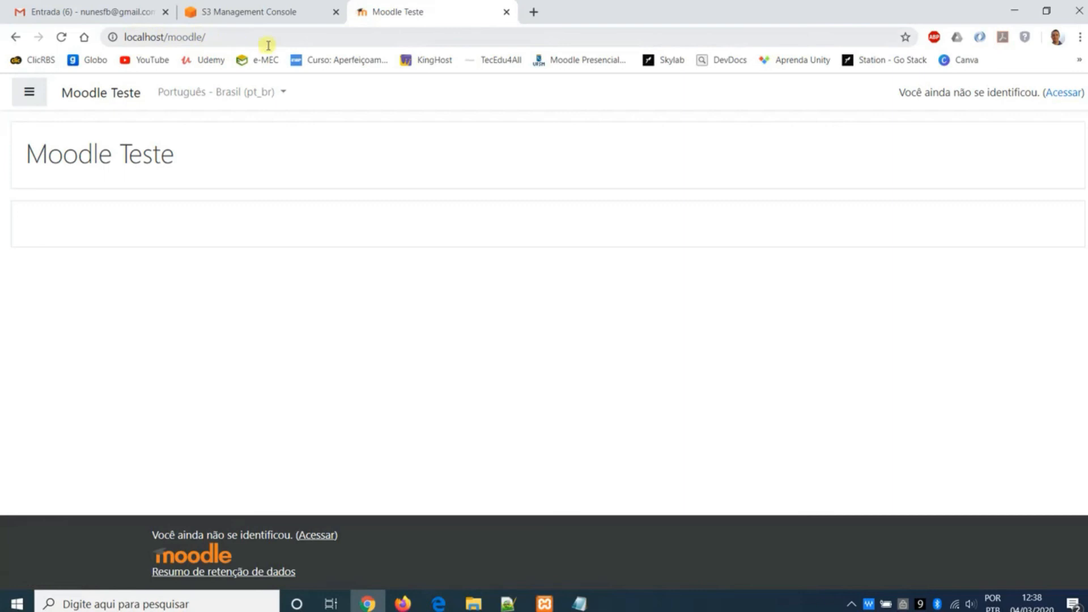
pyautogui.click(1056, 92)
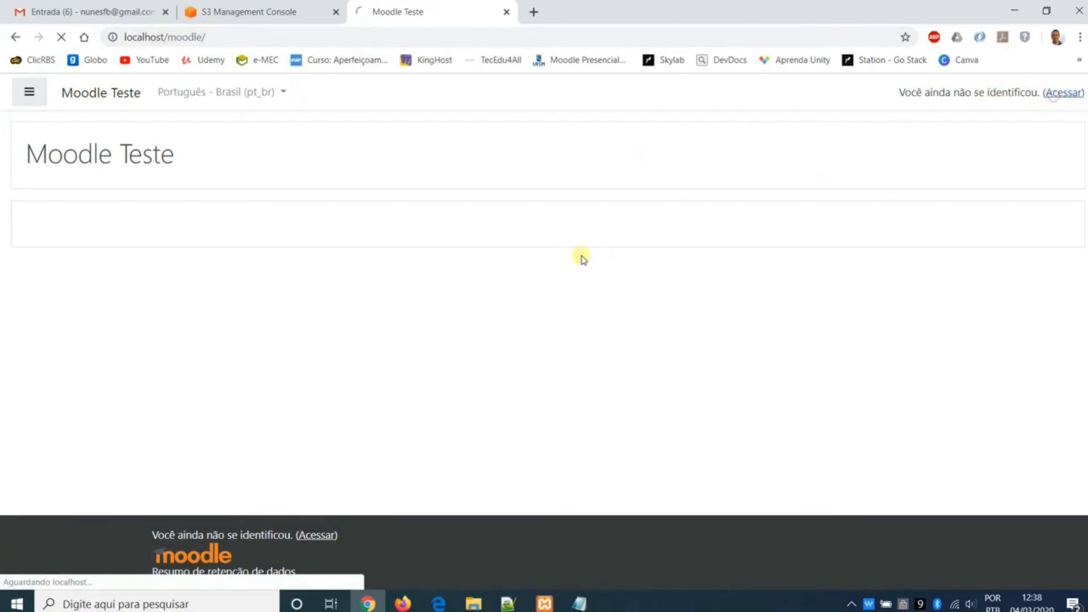
pyautogui.click(454, 209)
pyautogui.write('admin')
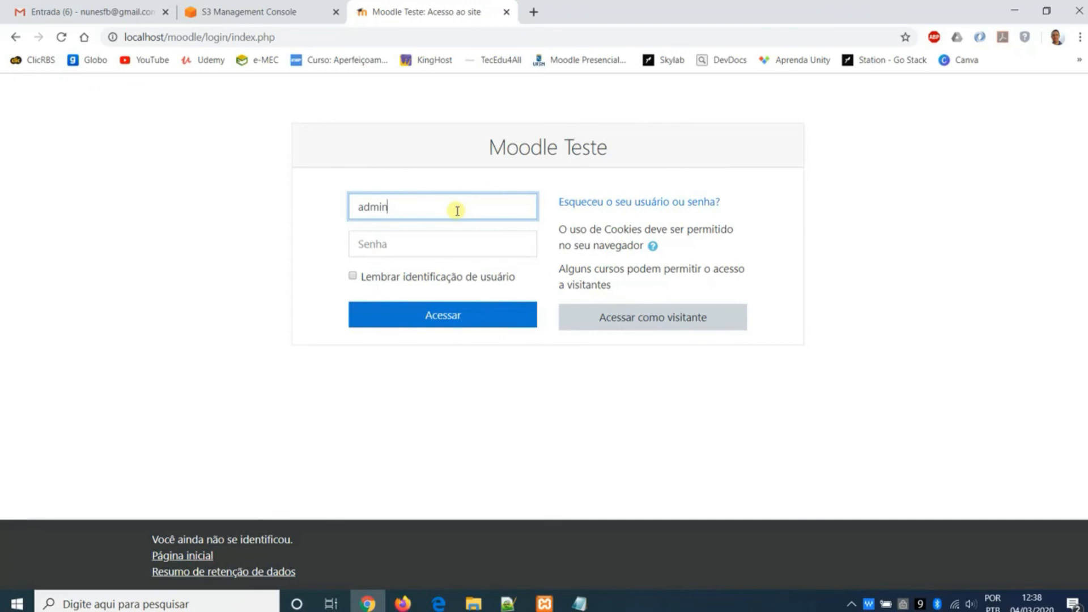
pyautogui.press('Tab')
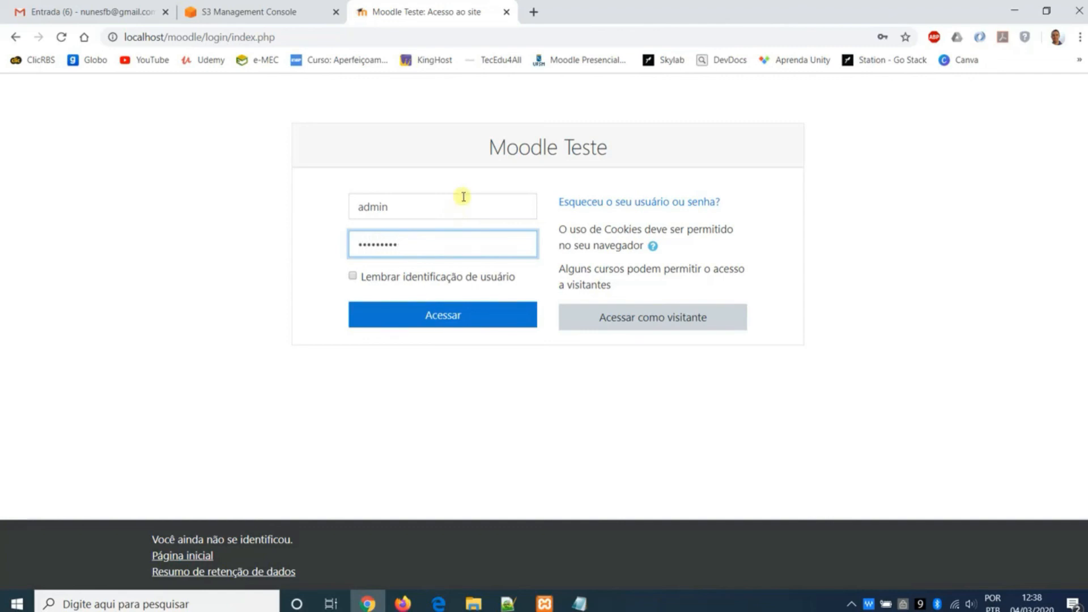
pyautogui.click(467, 316)
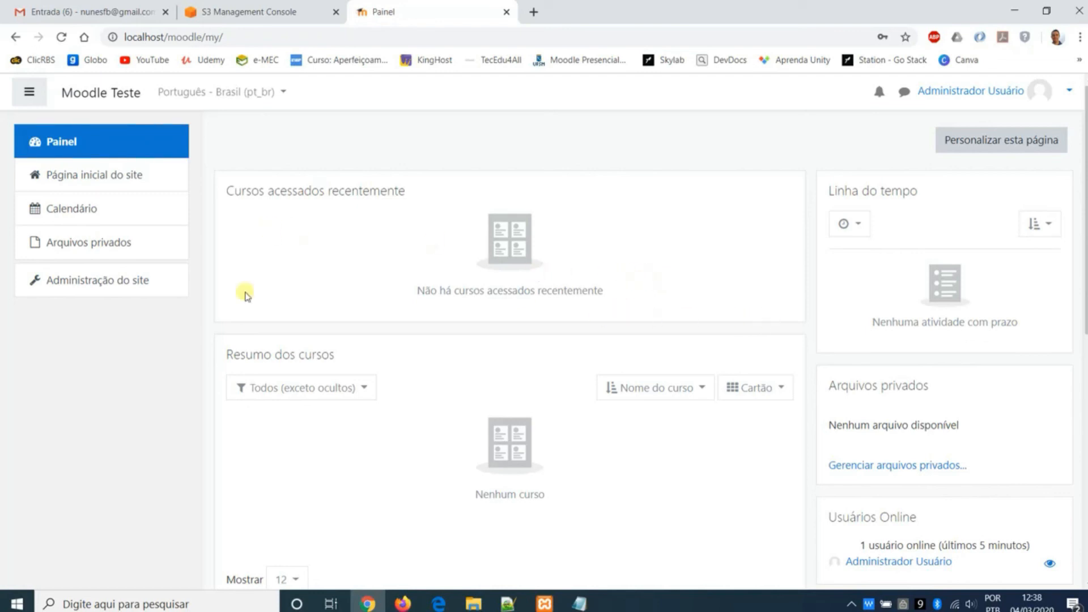
# - Browse the course and user options in the site administration and open the form for adding a new user
pyautogui.click(126, 285)
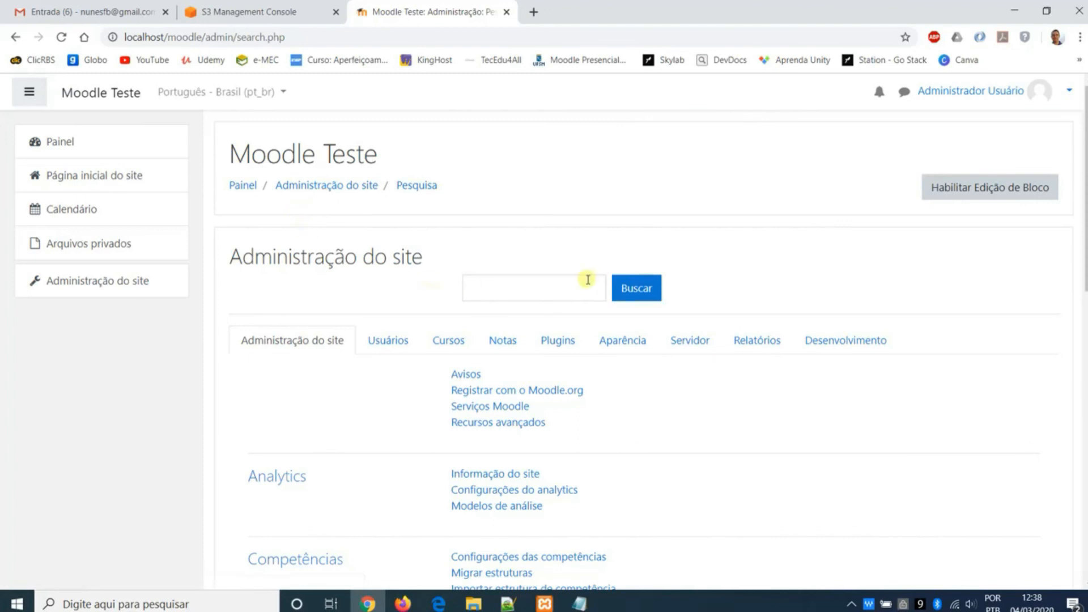
pyautogui.scroll(-3, 572, 286)
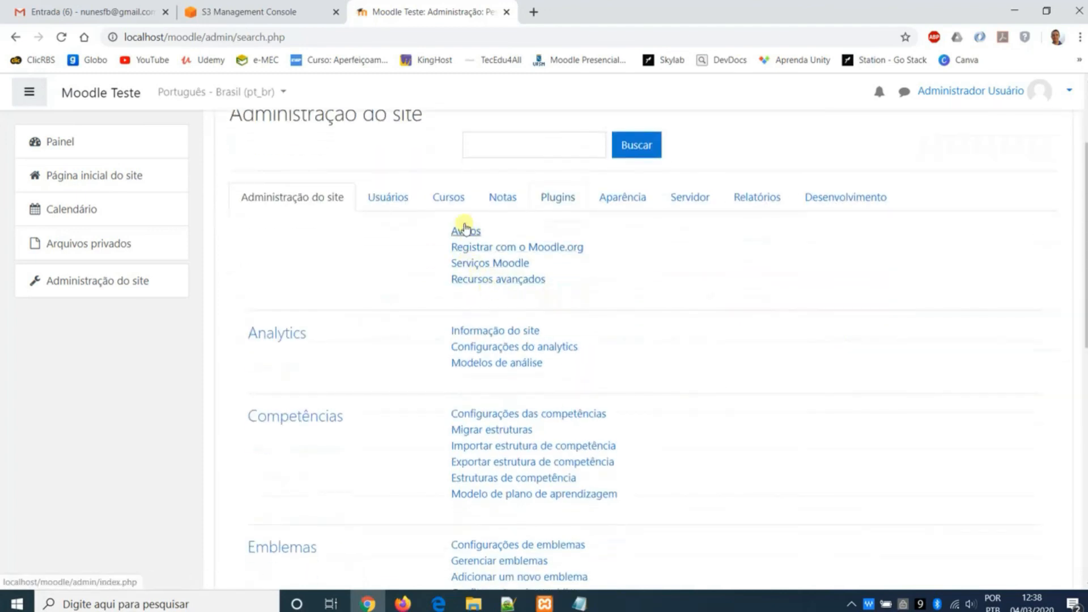
pyautogui.click(453, 198)
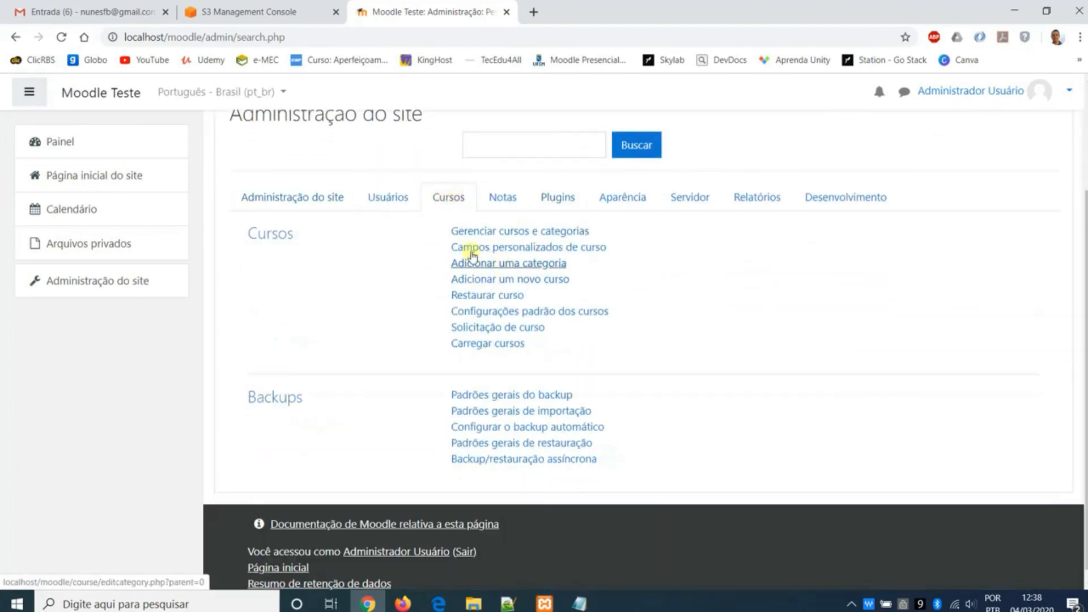
pyautogui.click(392, 193)
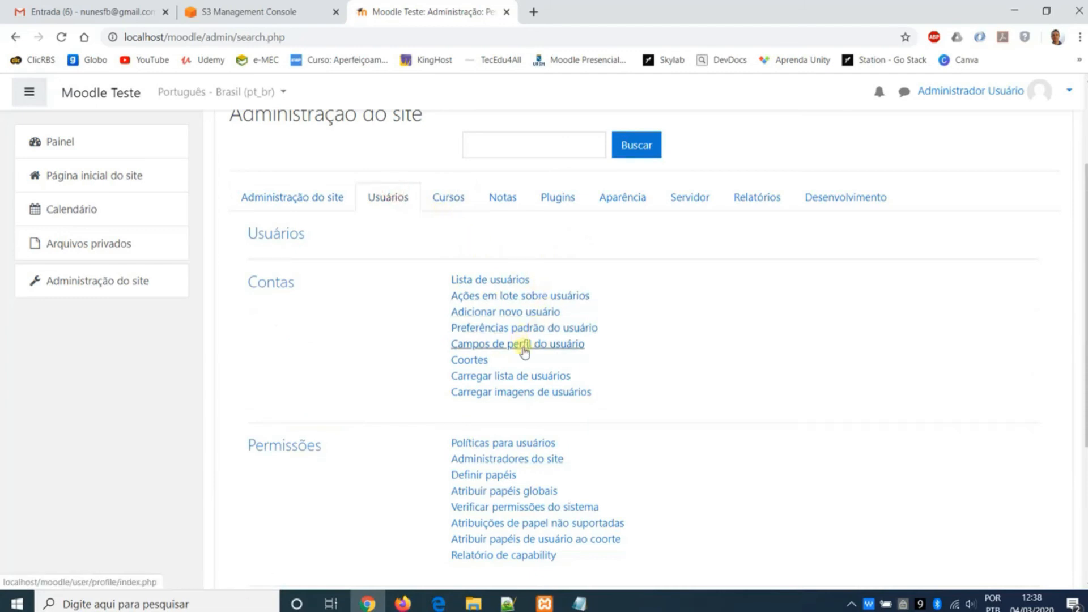
pyautogui.click(525, 315)
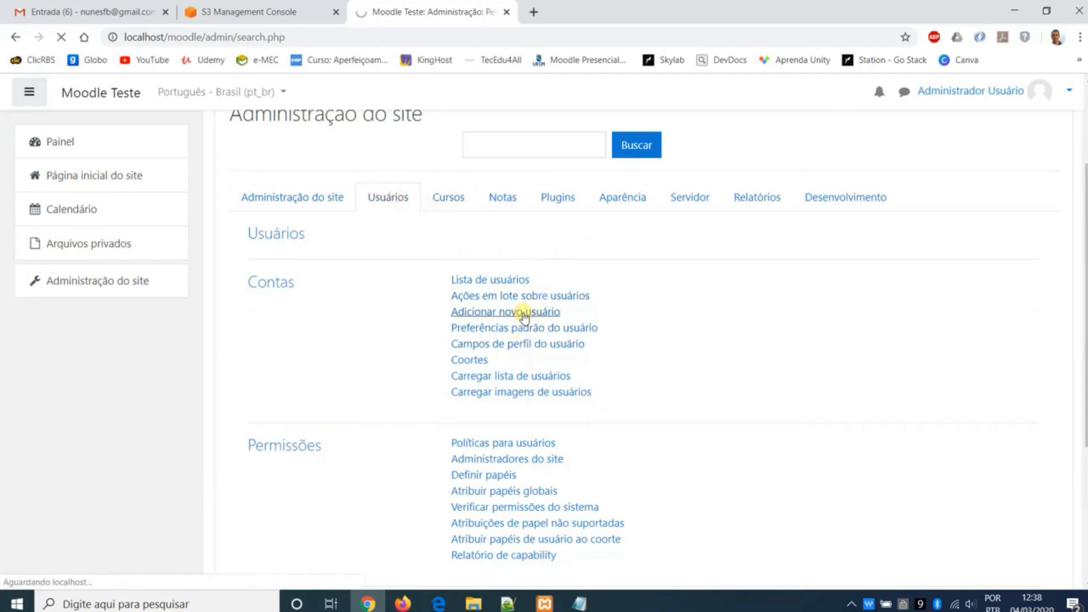
# - Enter the new user's username and new password
pyautogui.click(461, 307)
pyautogui.write('teste')
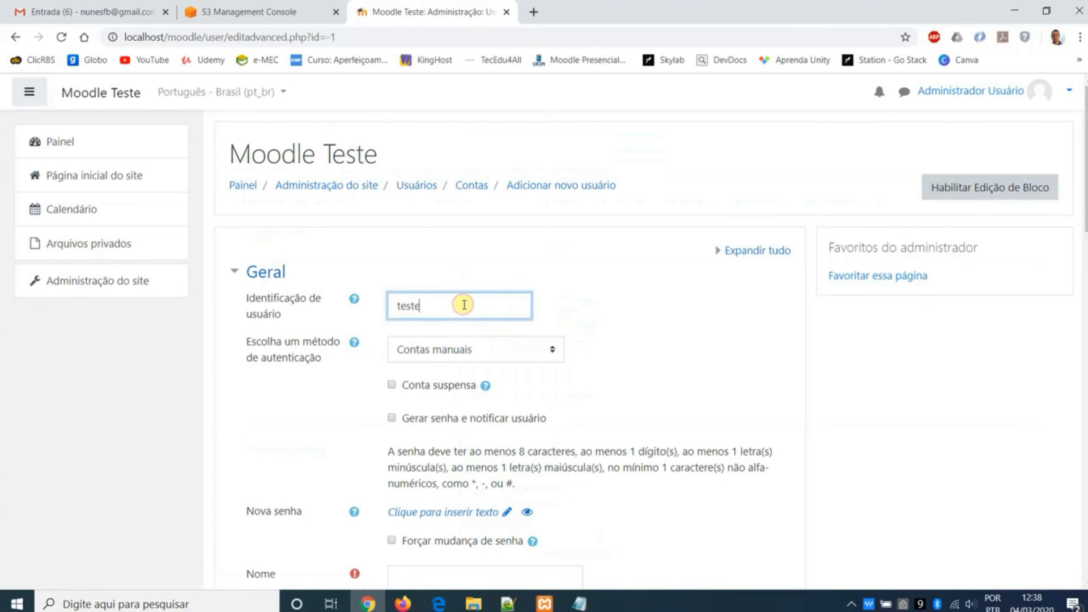
pyautogui.scroll(-4, 464, 305)
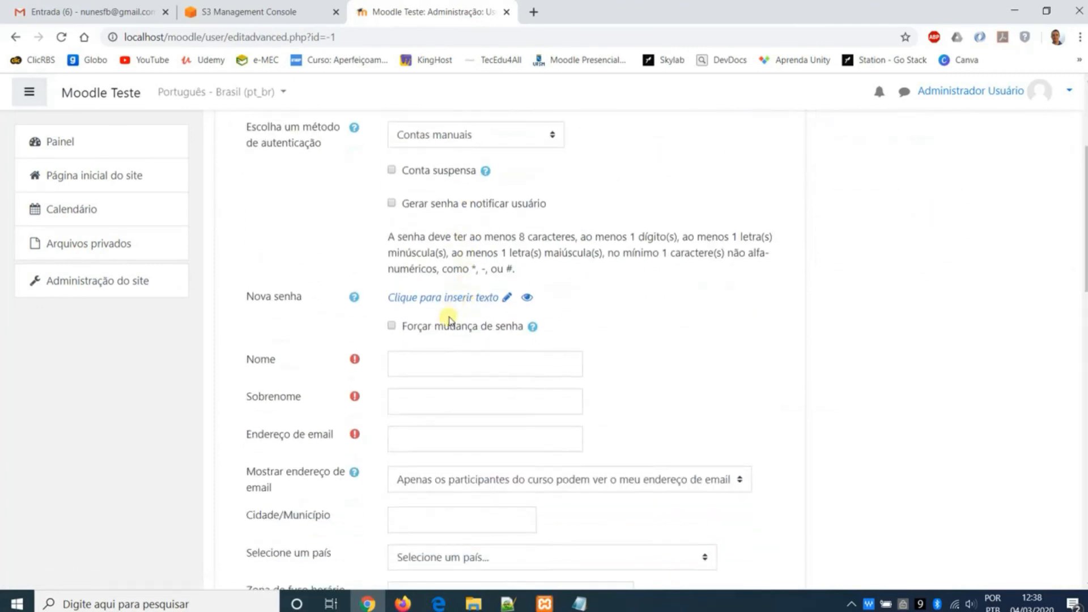
pyautogui.click(497, 297)
pyautogui.write('Teste123')
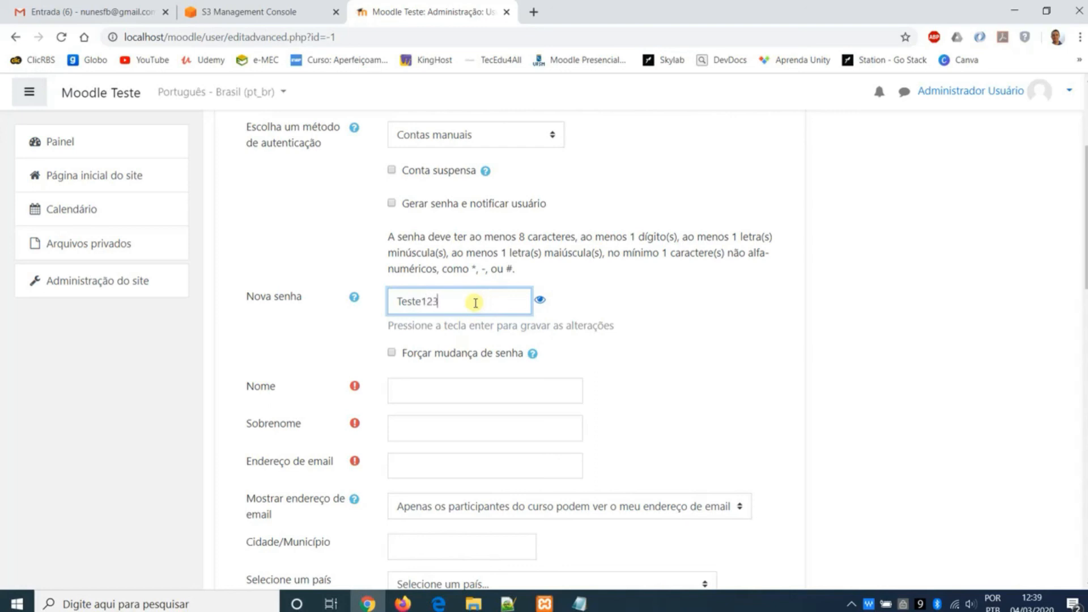
pyautogui.write('!')
pyautogui.hotkey('ctrl', 'a')
# - Fill in the new user's first name, surname and e-mail address
pyautogui.click(467, 385)
pyautogui.write('Teste')
pyautogui.click(474, 395)
pyautogui.write('Teste')
pyautogui.click(484, 434)
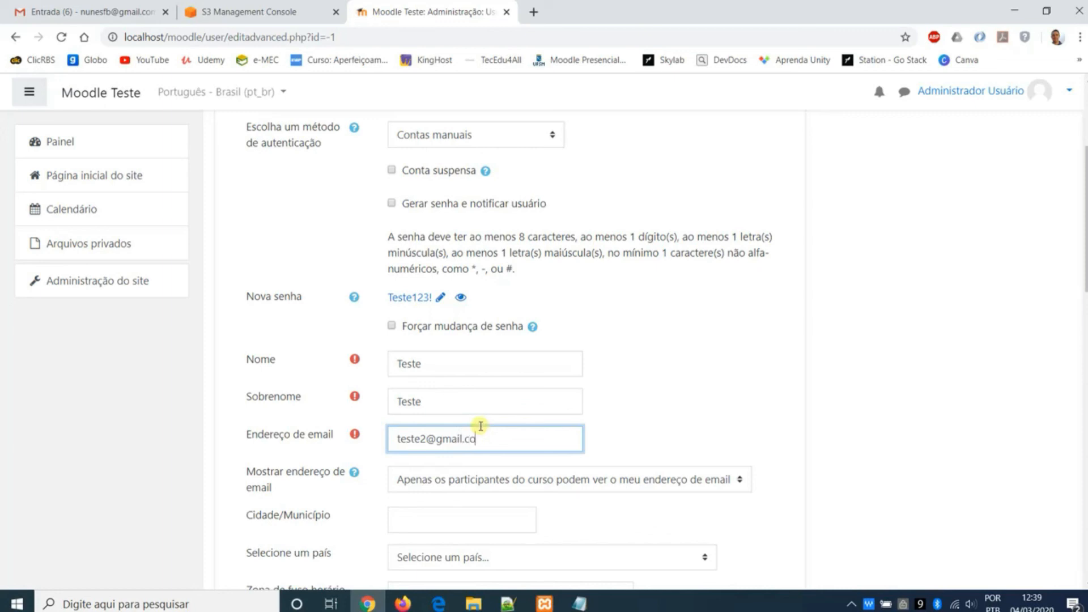
# - Leave the city, country and other optional profile fields at their defaults and create the user
pyautogui.scroll(-3, 485, 375)
pyautogui.click(479, 375)
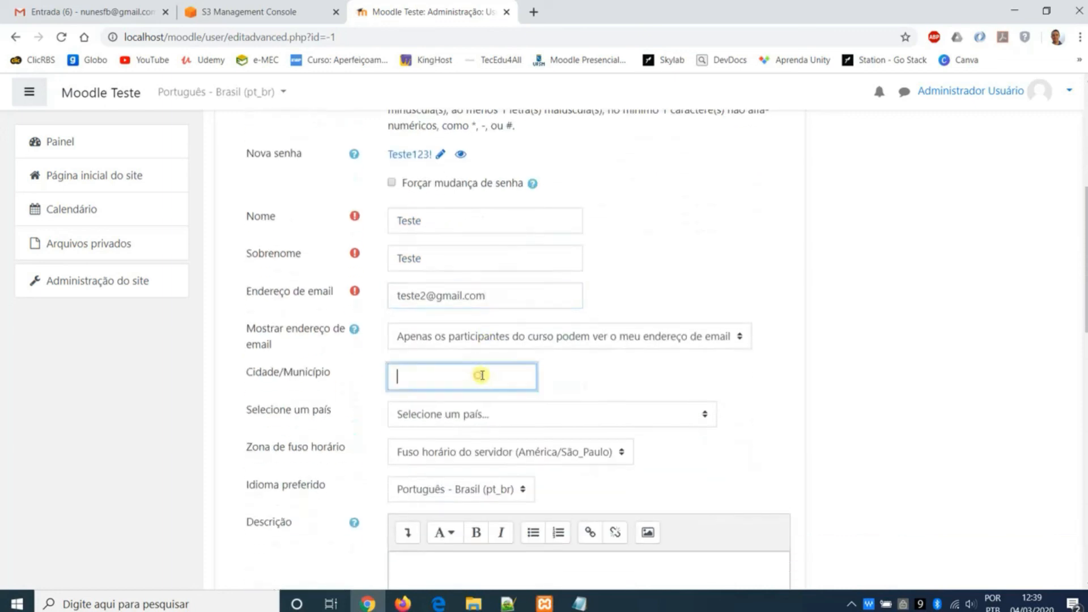
pyautogui.scroll(-2, 498, 358)
pyautogui.scroll(-3, 567, 376)
pyautogui.scroll(-10, 567, 374)
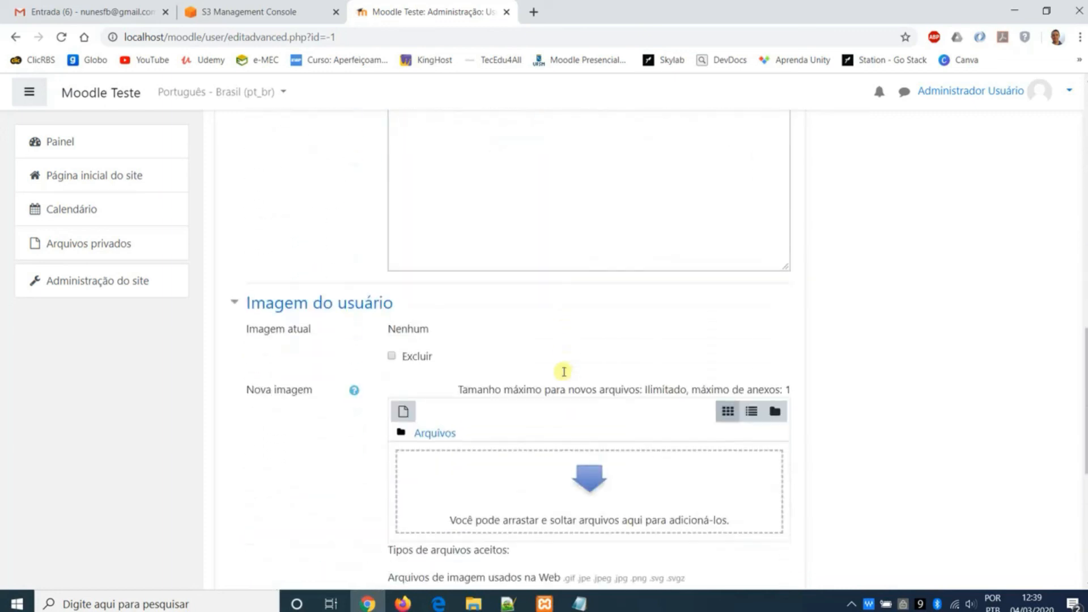
pyautogui.click(453, 488)
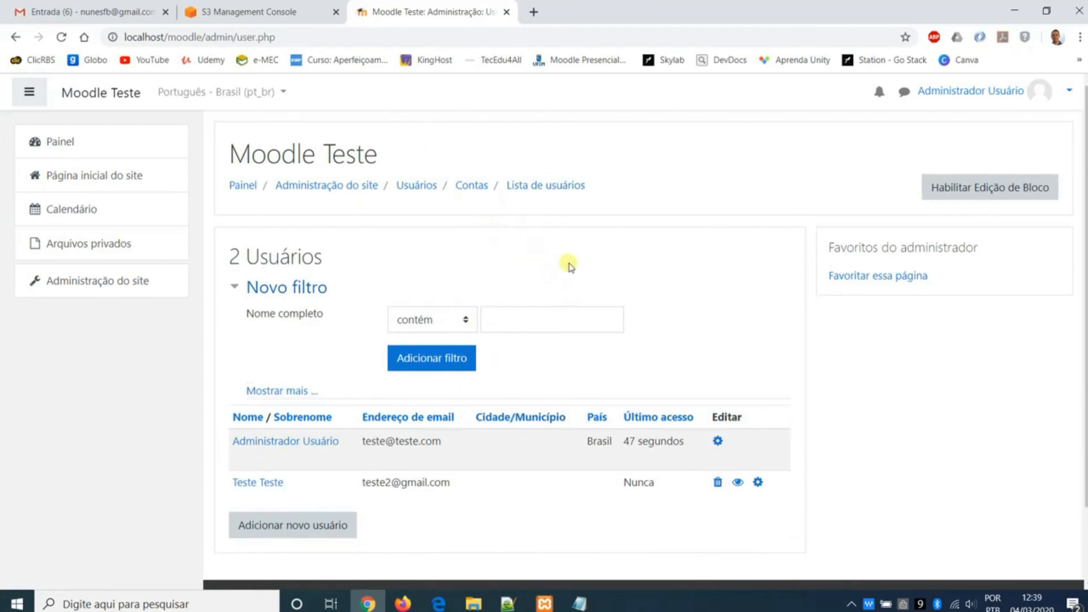
# - Open the form for adding a new course from the course options in the site administration
pyautogui.click(141, 277)
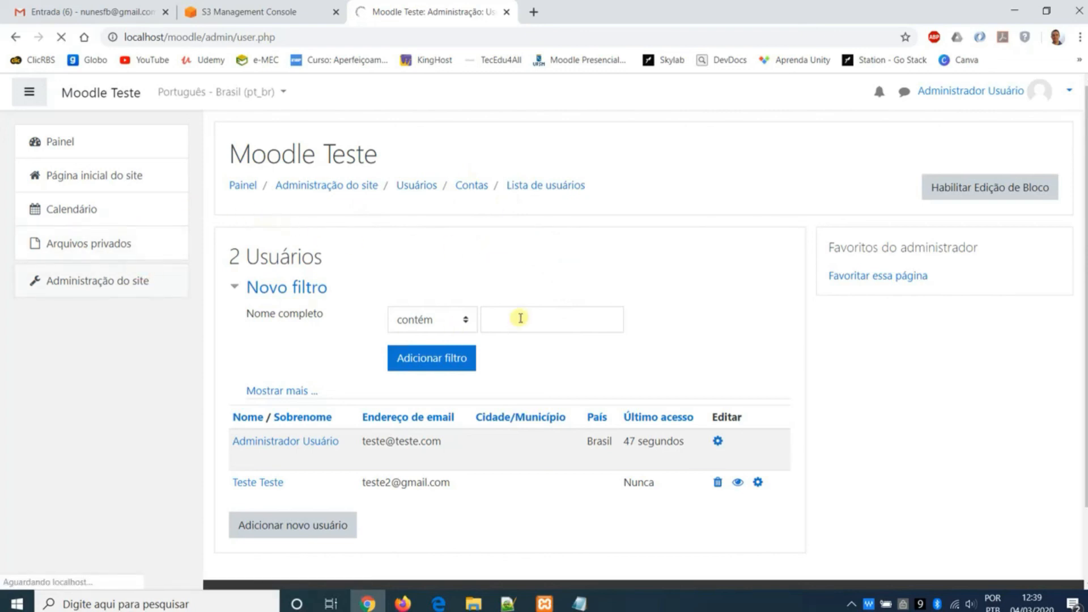
pyautogui.click(448, 340)
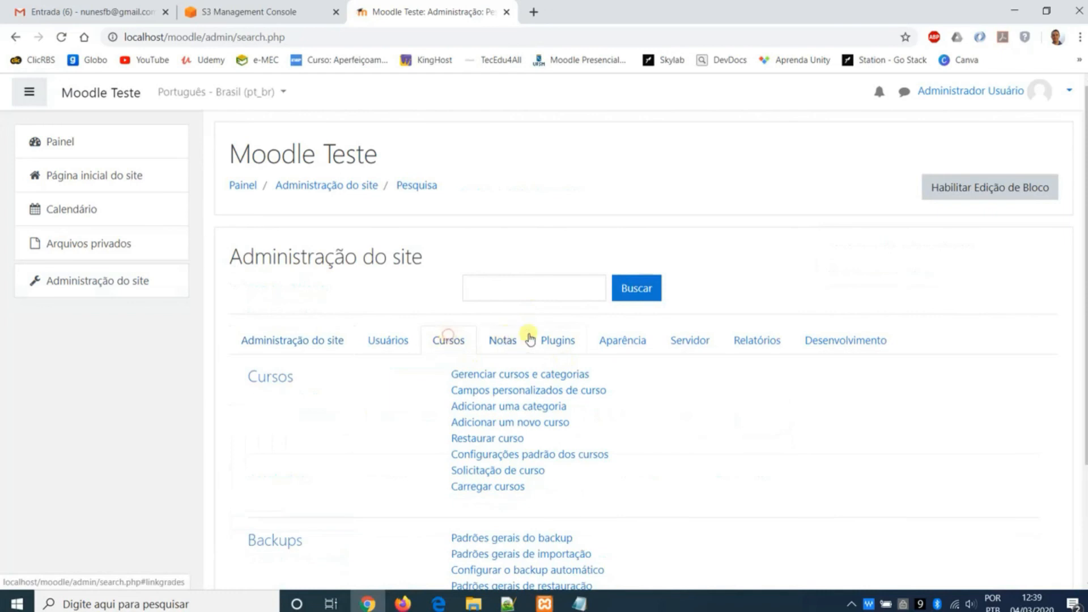
pyautogui.scroll(-3, 529, 335)
pyautogui.click(547, 281)
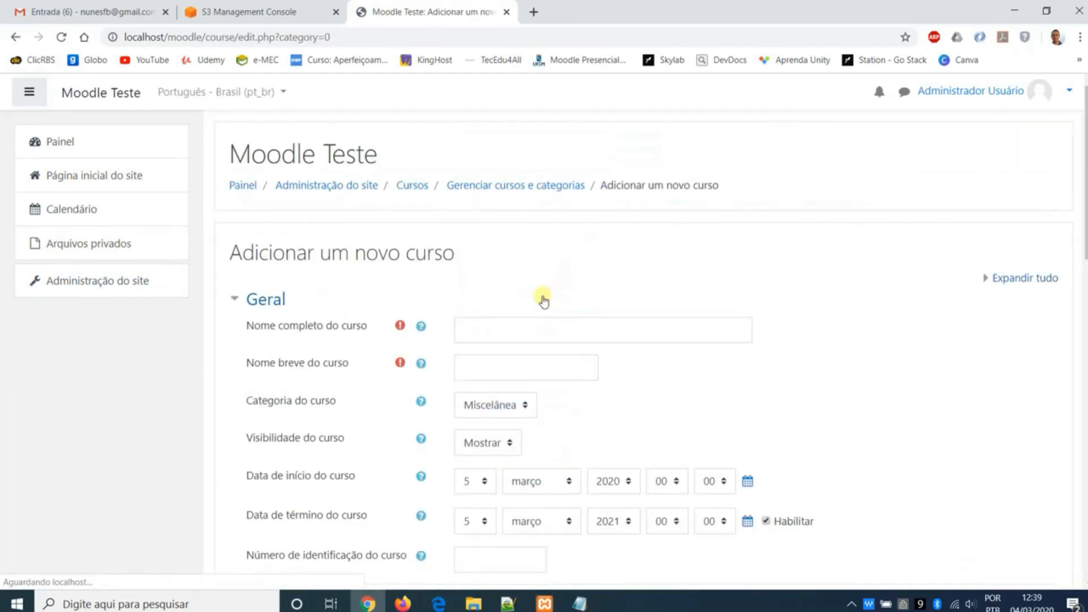
# - Enter teste as both the full name and the short name of the new course
pyautogui.click(541, 325)
pyautogui.write('teste')
pyautogui.click(539, 367)
pyautogui.write('teste')
# - Set the year of the course end date to 2020 and its month to agosto
pyautogui.scroll(-3, 544, 368)
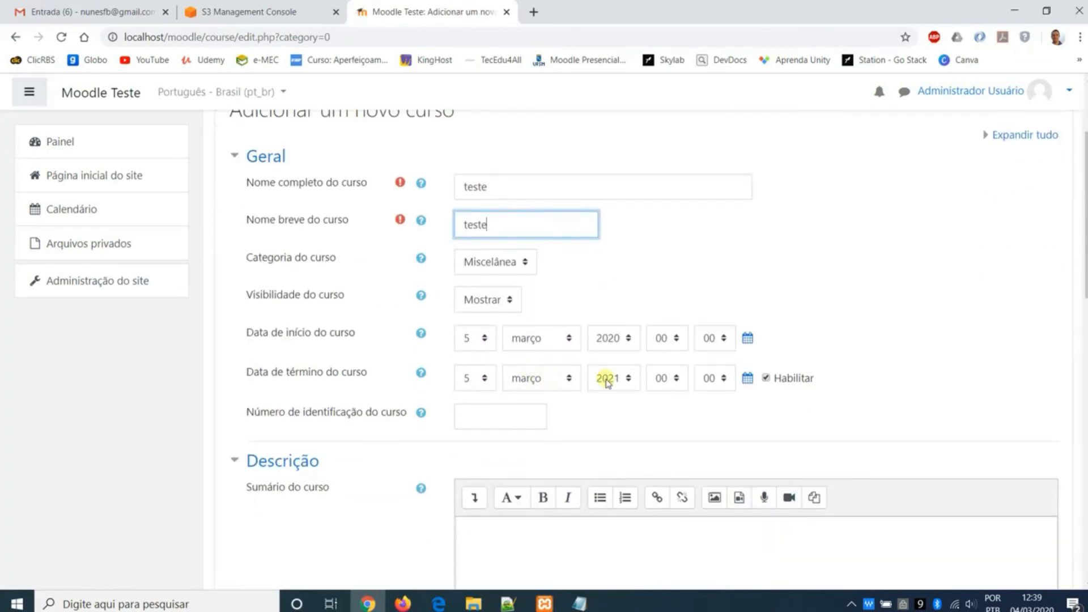
pyautogui.click(608, 379)
pyautogui.click(618, 339)
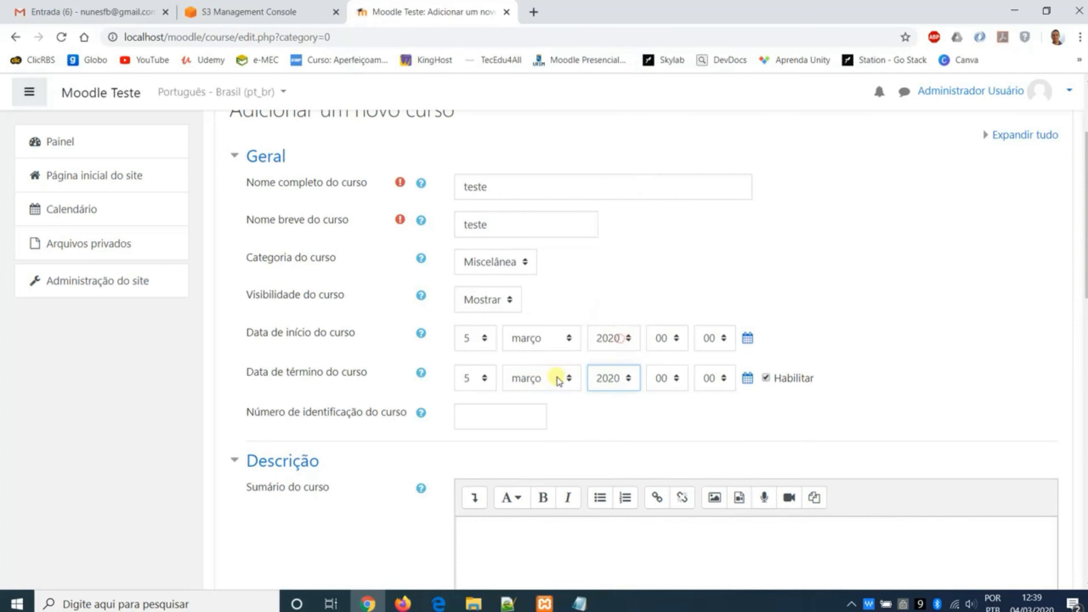
pyautogui.click(558, 380)
pyautogui.click(552, 502)
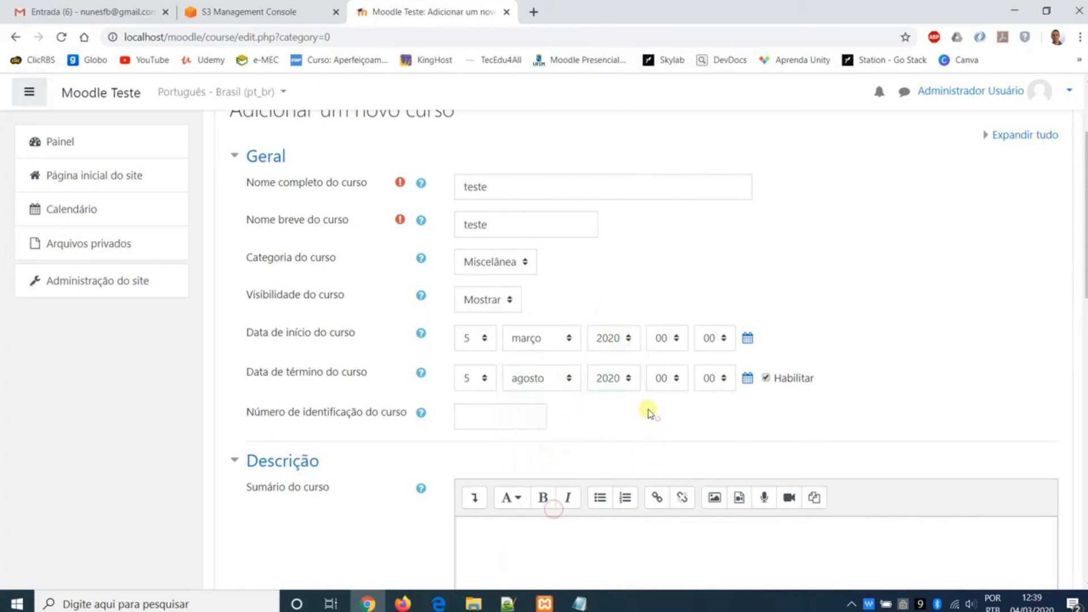
# - Keep the course format as Formato Tópicos, set the number of sections to 10 and save the course
pyautogui.scroll(-15, 648, 412)
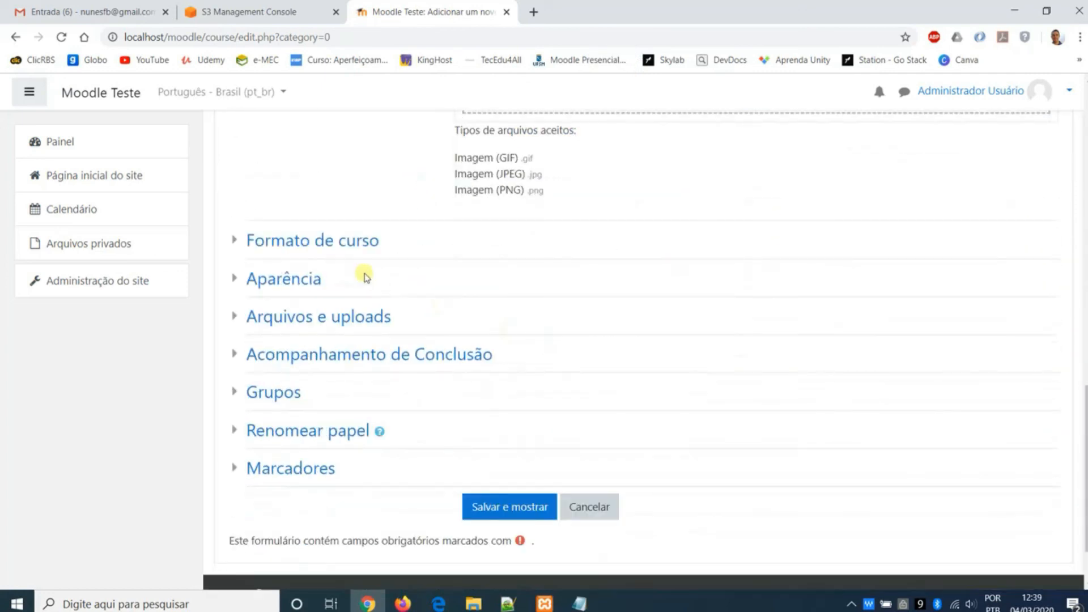
pyautogui.click(363, 243)
pyautogui.click(548, 272)
pyautogui.click(546, 272)
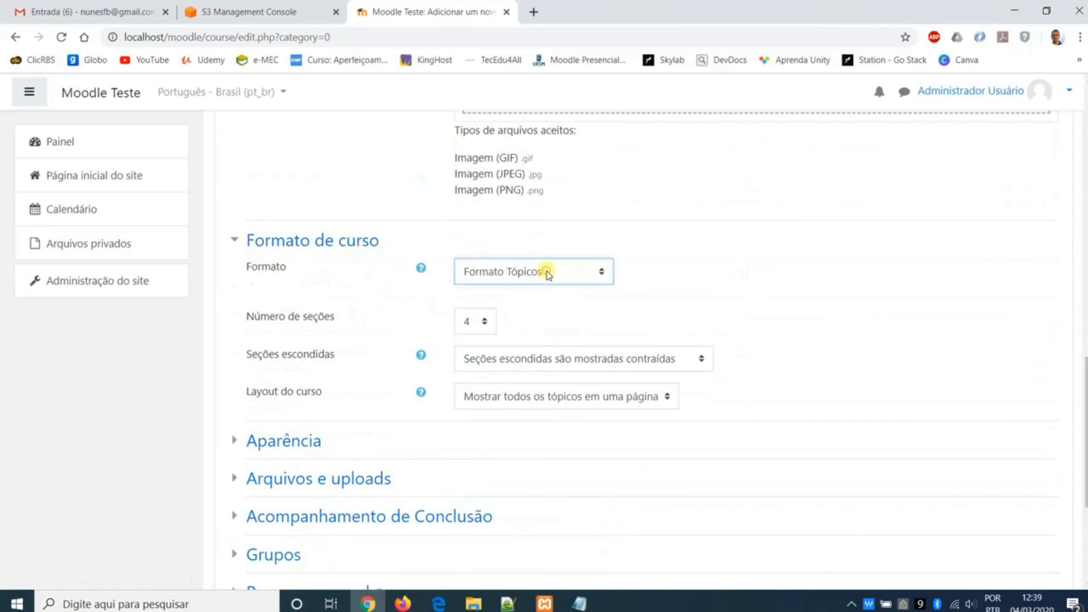
pyautogui.click(497, 321)
pyautogui.click(472, 161)
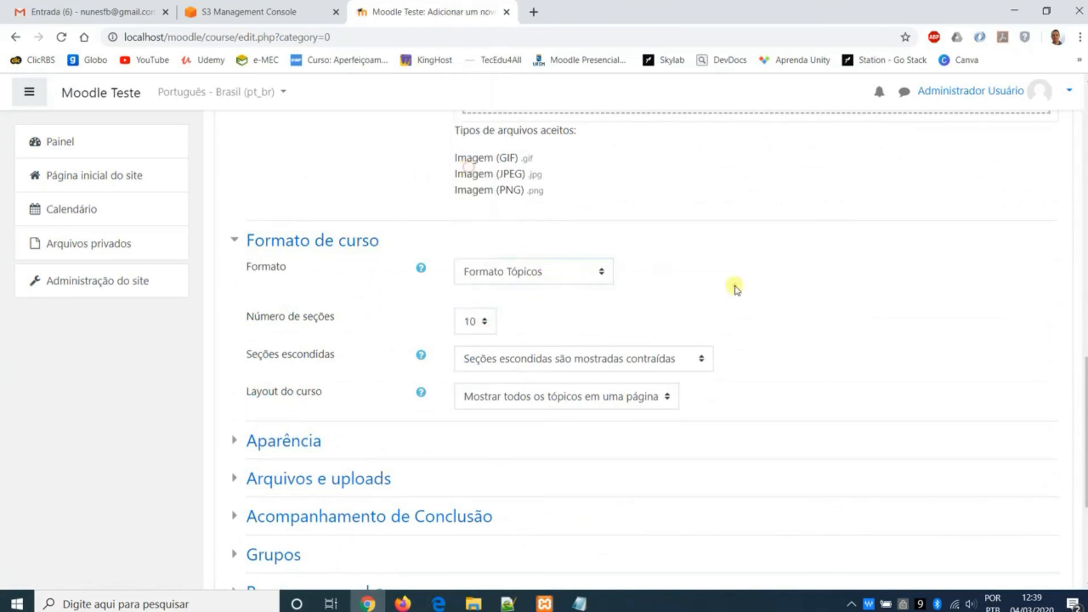
pyautogui.scroll(-4, 736, 289)
pyautogui.click(517, 450)
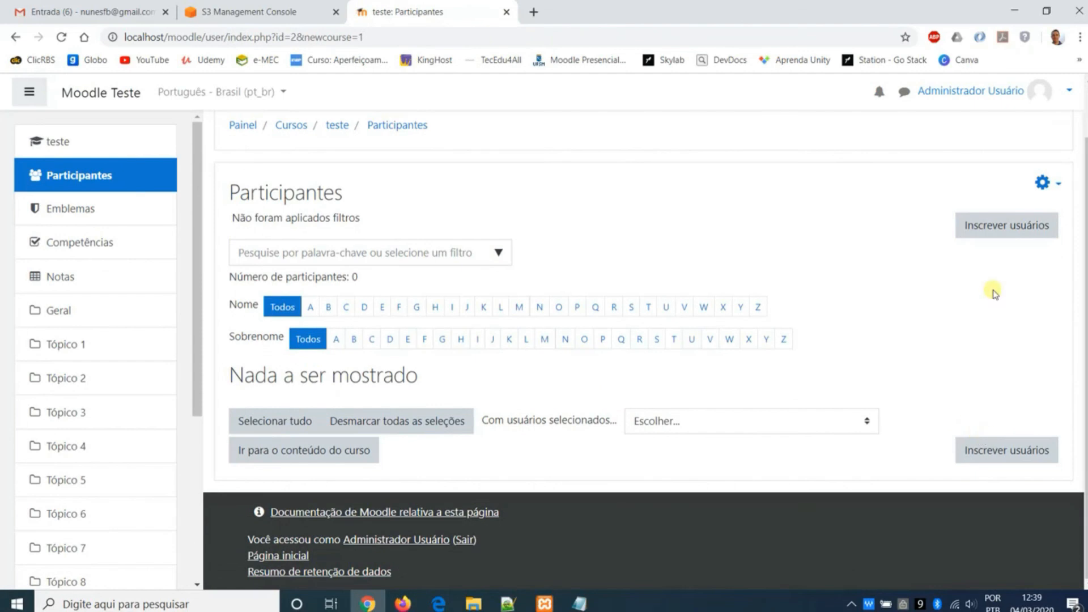
# - Enrol the test user in the course teste with the role Estudante
pyautogui.click(984, 228)
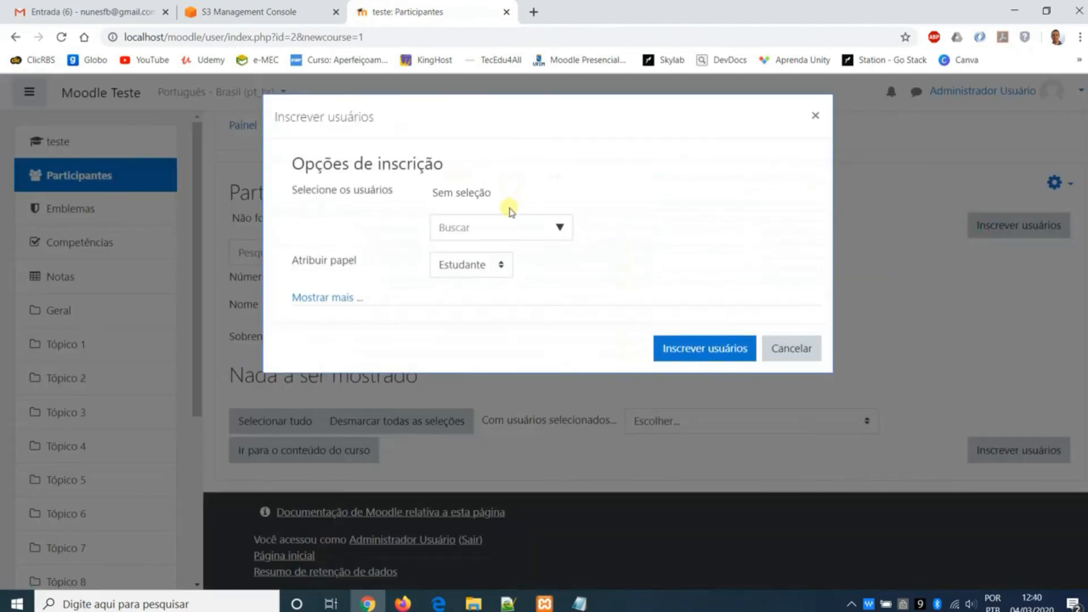
pyautogui.click(466, 229)
pyautogui.write('teste')
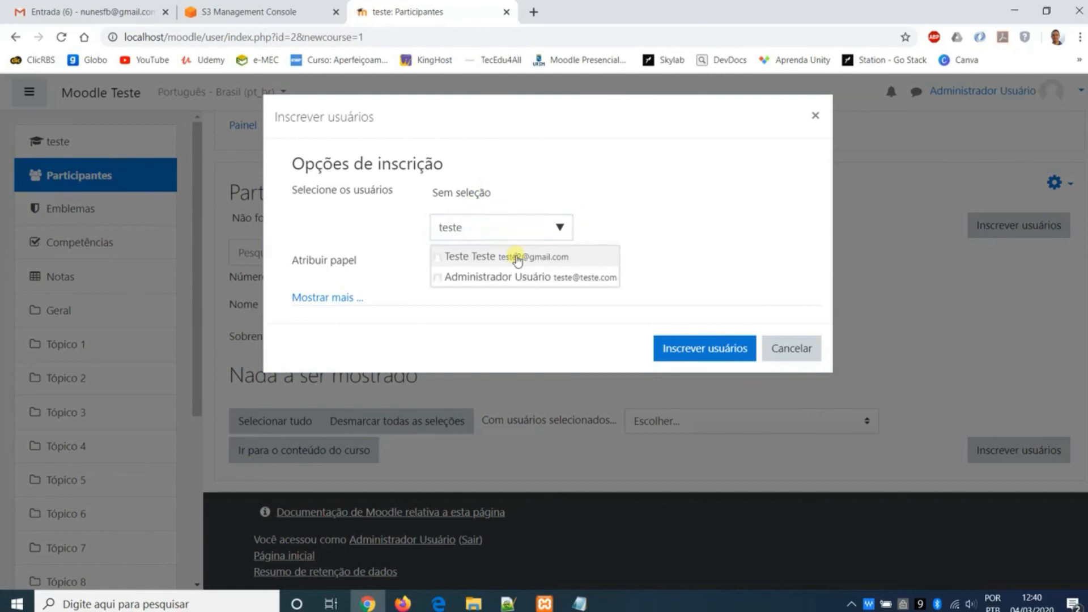
pyautogui.click(513, 255)
pyautogui.click(683, 348)
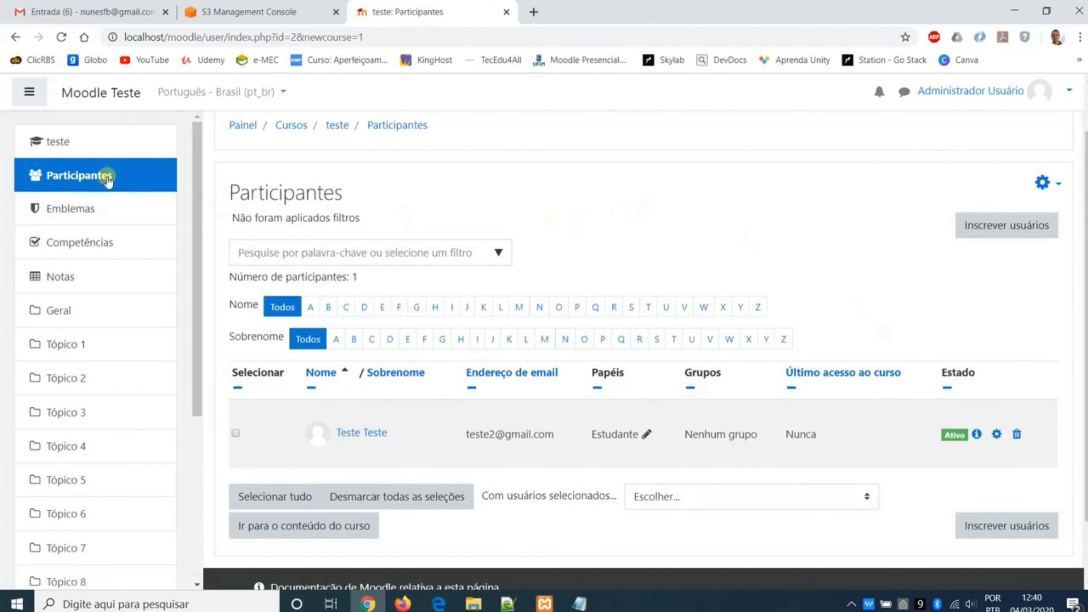
# - Open the main page of the course teste, end the messaging tour and look over the course topics
pyautogui.click(58, 146)
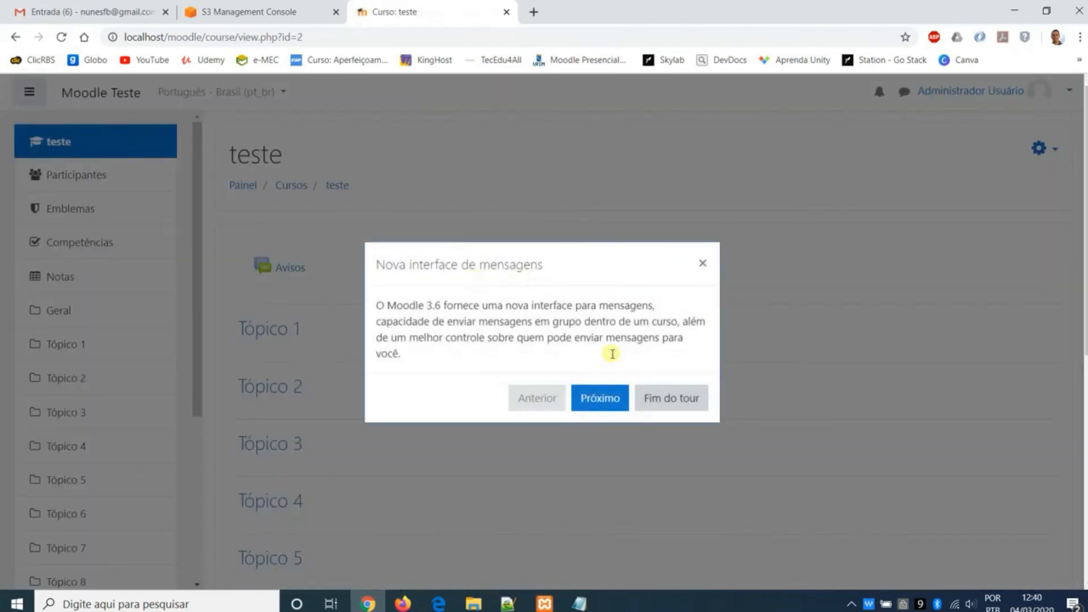
pyautogui.click(661, 397)
pyautogui.scroll(-7, 563, 238)
pyautogui.scroll(7, 558, 250)
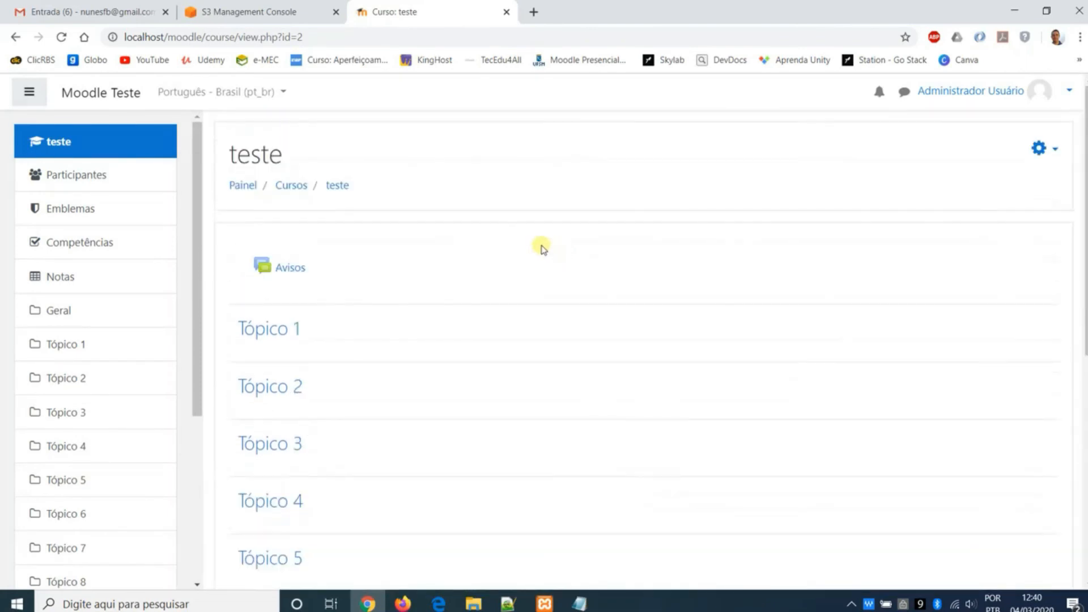
# - Return to the dashboard, go to the site home page and open the course teste from the available courses
pyautogui.click(127, 94)
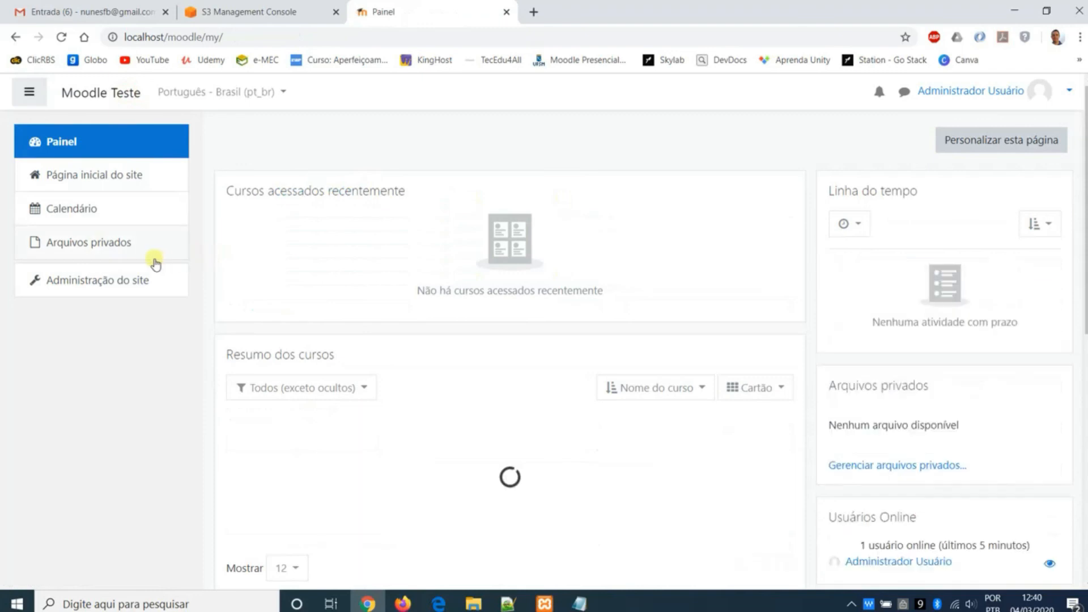
pyautogui.click(107, 179)
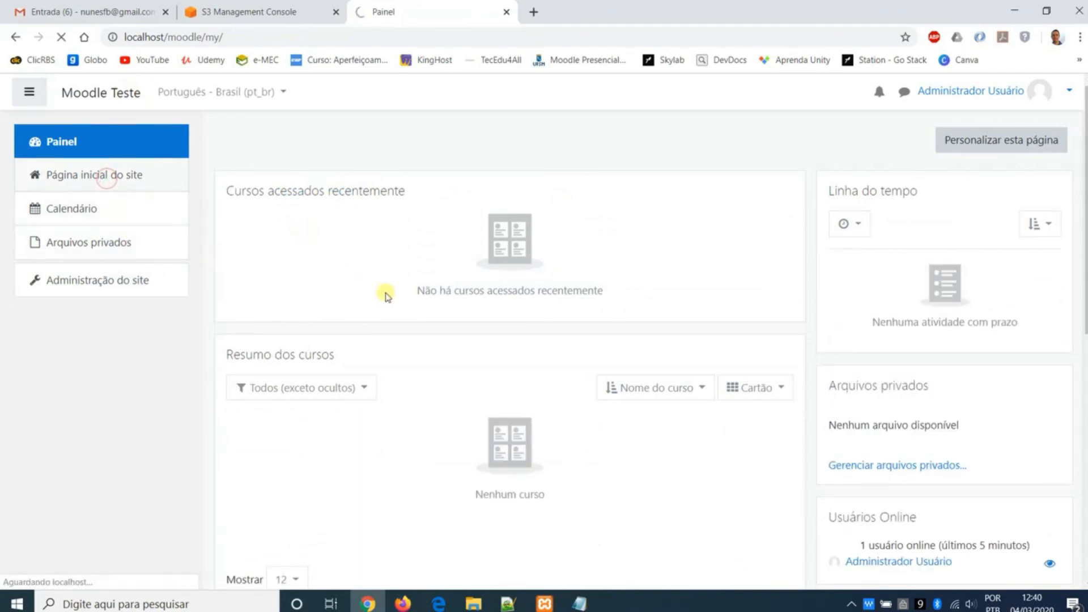
pyautogui.click(284, 281)
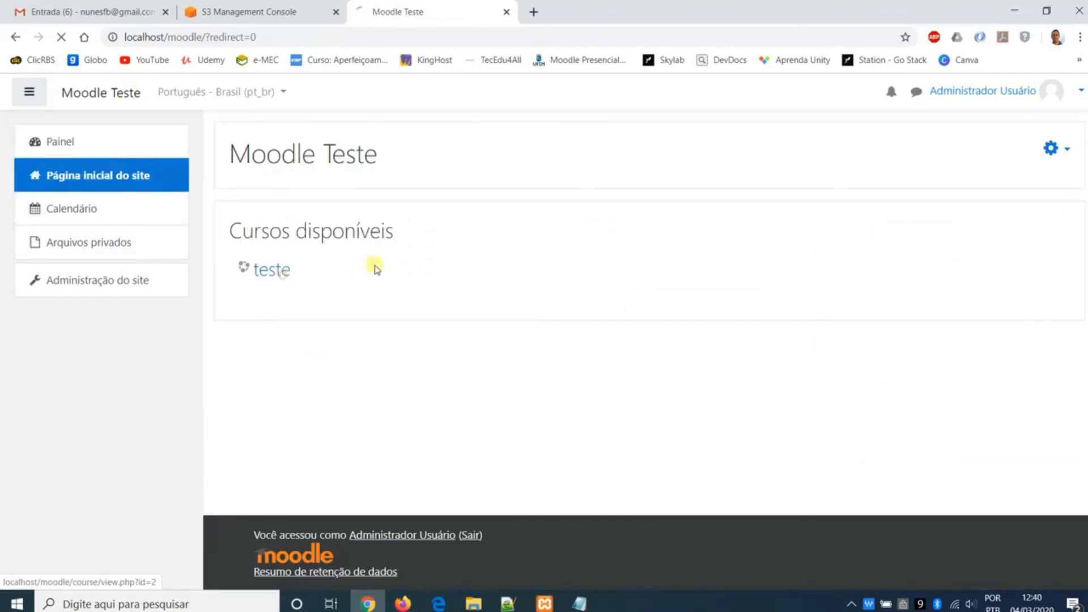